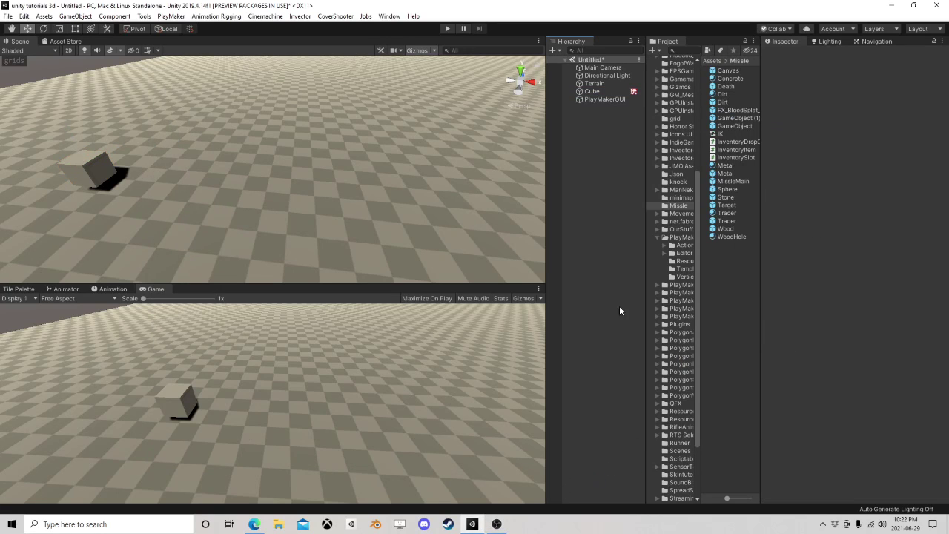
- Select the Cube and look over its Stats state machine
{"action": "mouse_move", "coordinate": [279, 174]}
{"action": "middle_mouse_down"}
{"action": "mouse_move", "coordinate": [303, 186]}
{"action": "mouse_move", "coordinate": [299, 142]}
{"action": "mouse_move", "coordinate": [296, 176]}
{"action": "middle_mouse_up"}
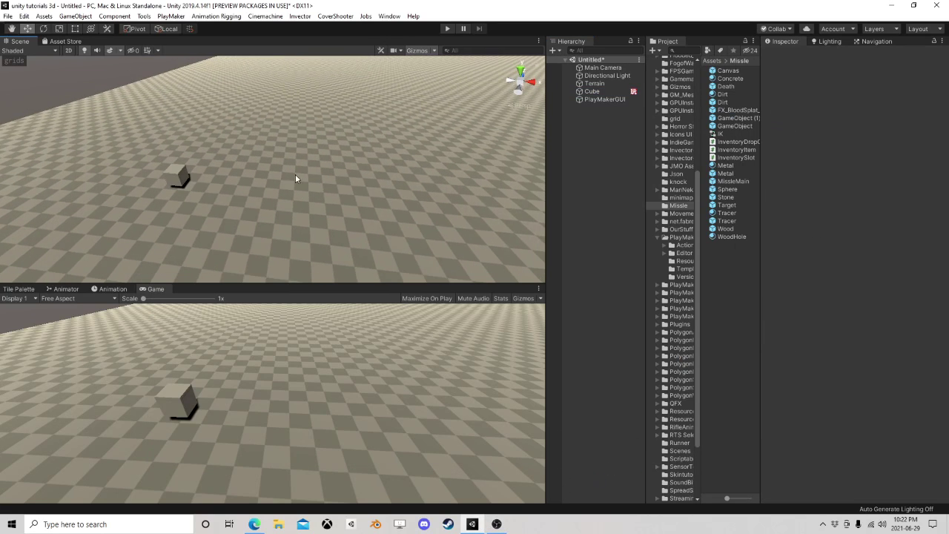
{"action": "left_click", "coordinate": [615, 92]}
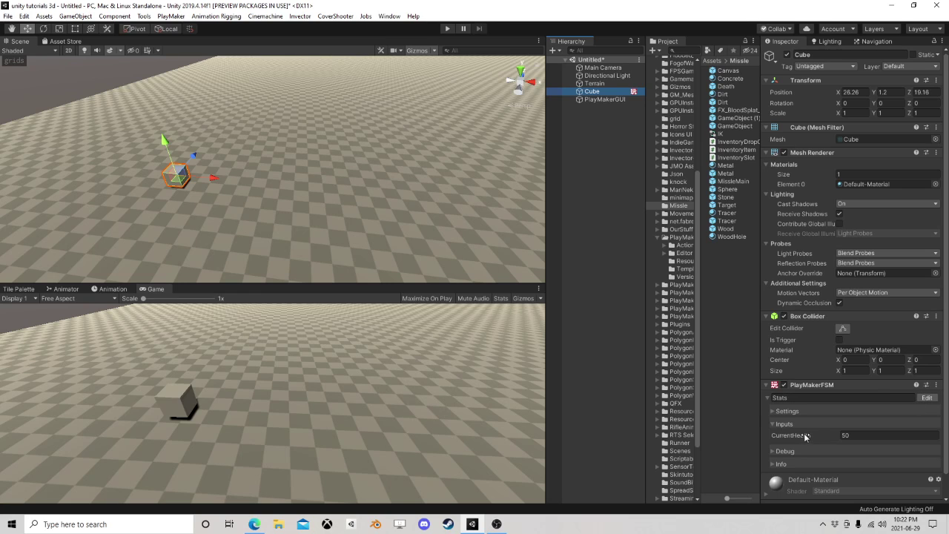
{"action": "left_click", "coordinate": [926, 397]}
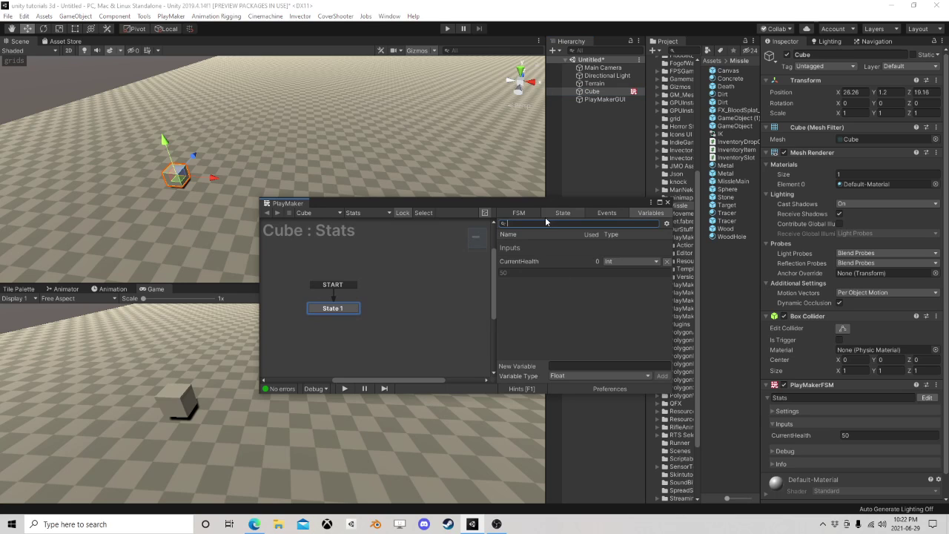
{"action": "left_click", "coordinate": [668, 201]}
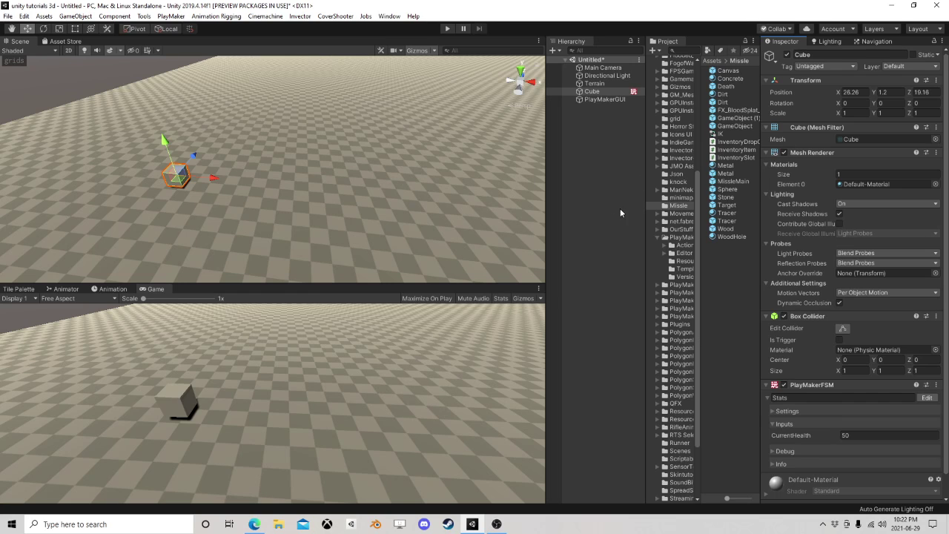
- Reposition the Cube on the floor and save it as a prefab in the grid folder
{"action": "left_click_drag", "start_coordinate": [183, 180], "coordinate": [292, 192]}
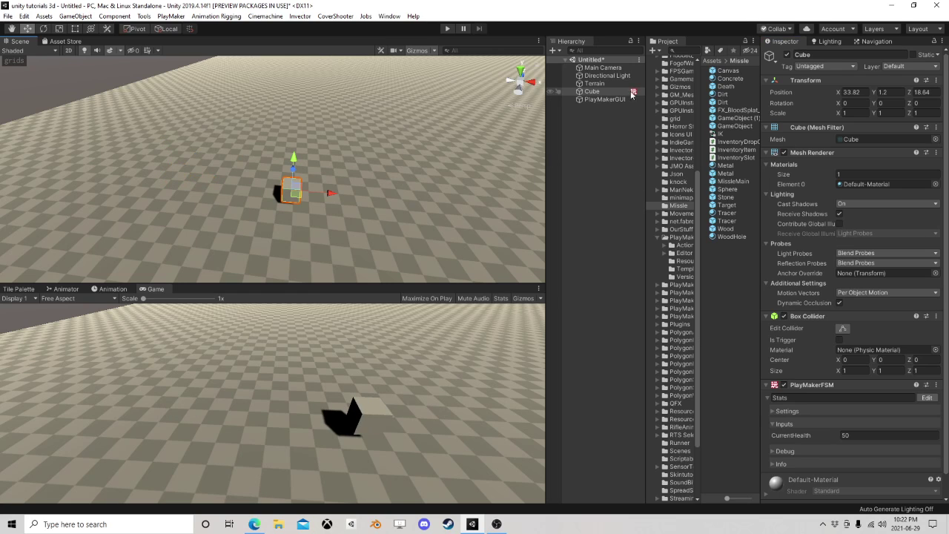
{"action": "left_click", "coordinate": [594, 92]}
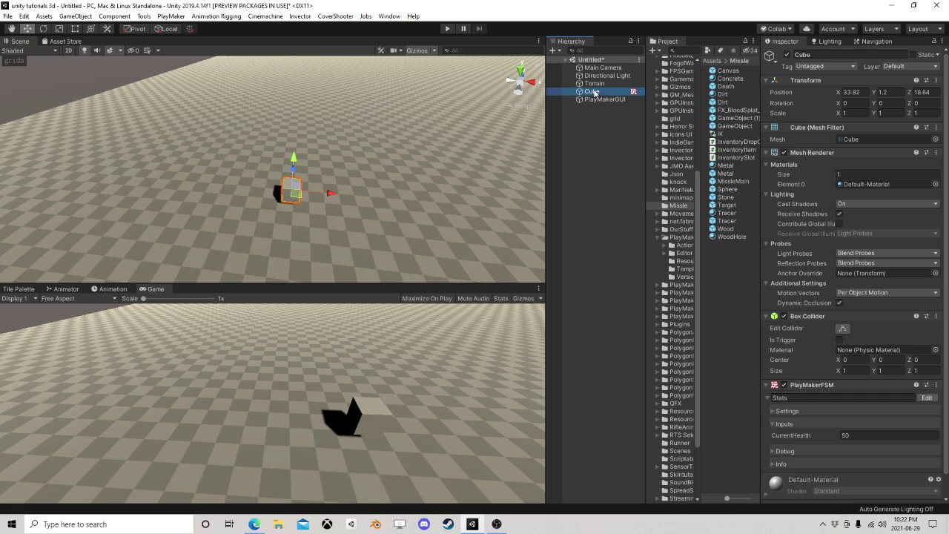
{"action": "left_click_drag", "start_coordinate": [593, 92], "coordinate": [676, 121]}
{"action": "left_click", "coordinate": [597, 91]}
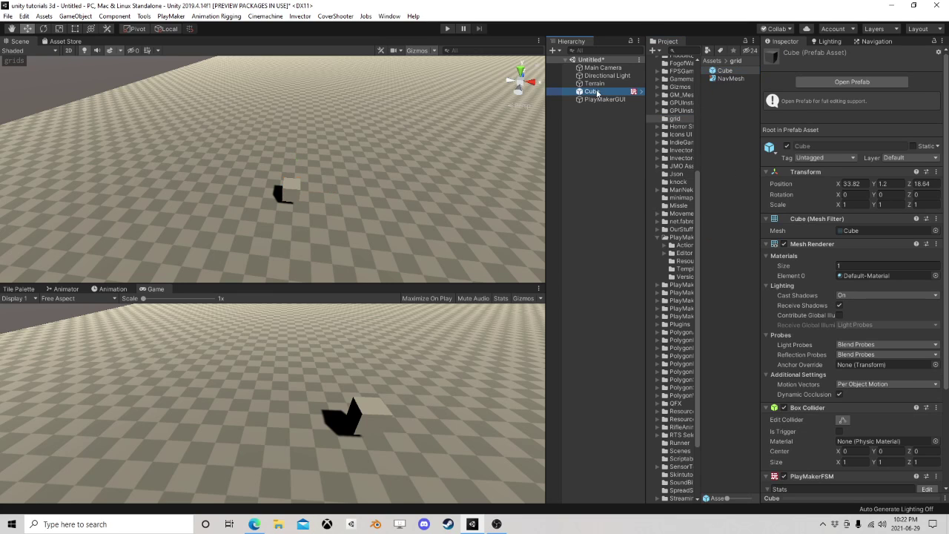
- Delete the Cube from the scene and add a UI Canvas
{"action": "key", "text": "Delete"}
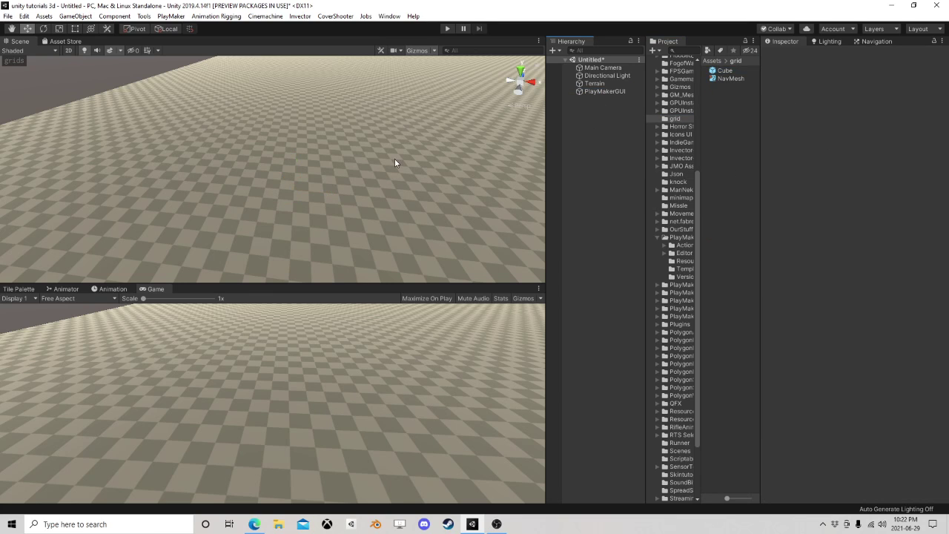
{"action": "left_click", "coordinate": [75, 15]}
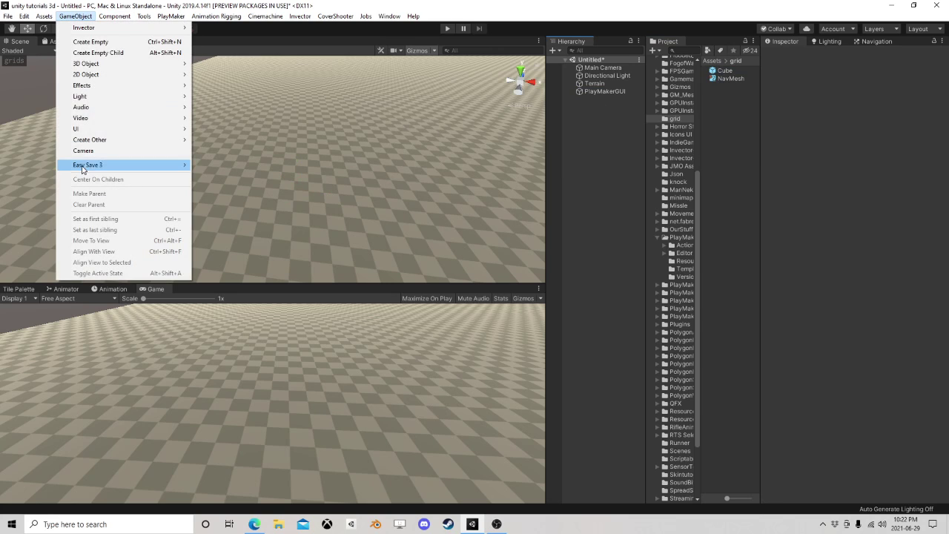
{"action": "mouse_move", "coordinate": [77, 129]}
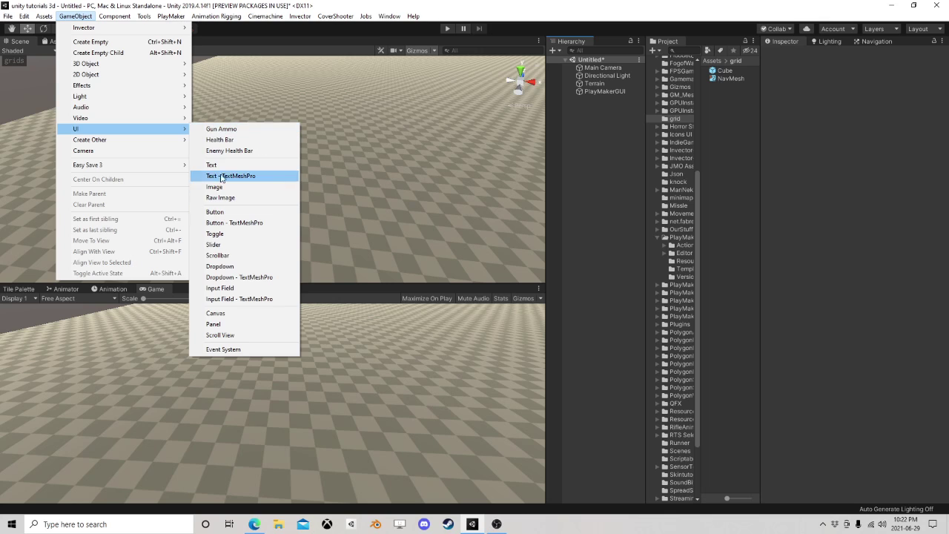
{"action": "left_click", "coordinate": [216, 313]}
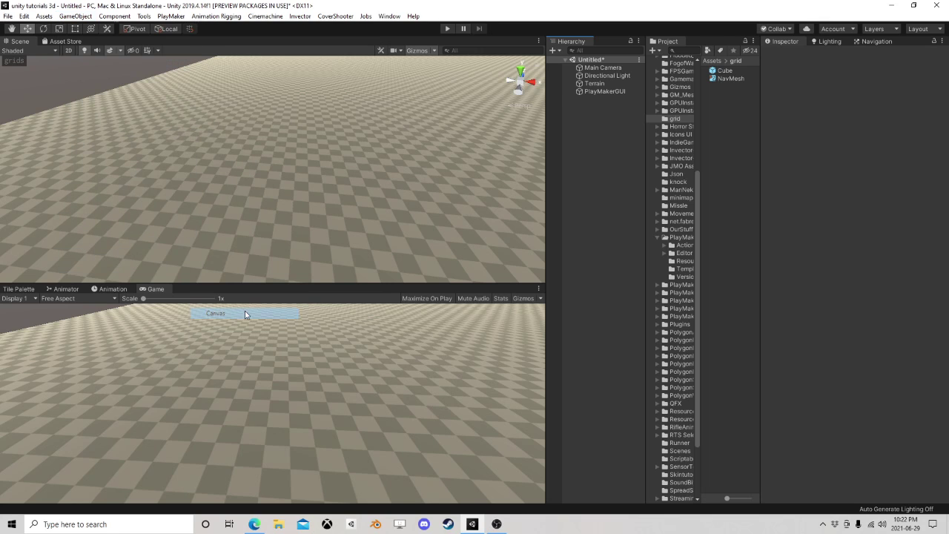
{"action": "scroll", "coordinate": [397, 152], "scroll_direction": "down", "scroll_amount": 5}
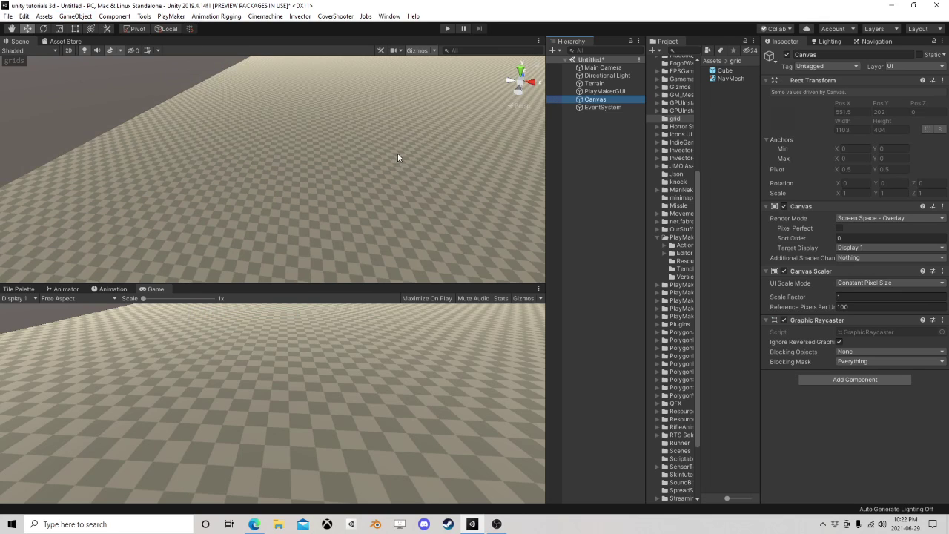
{"action": "scroll", "coordinate": [387, 163], "scroll_direction": "up", "scroll_amount": 3}
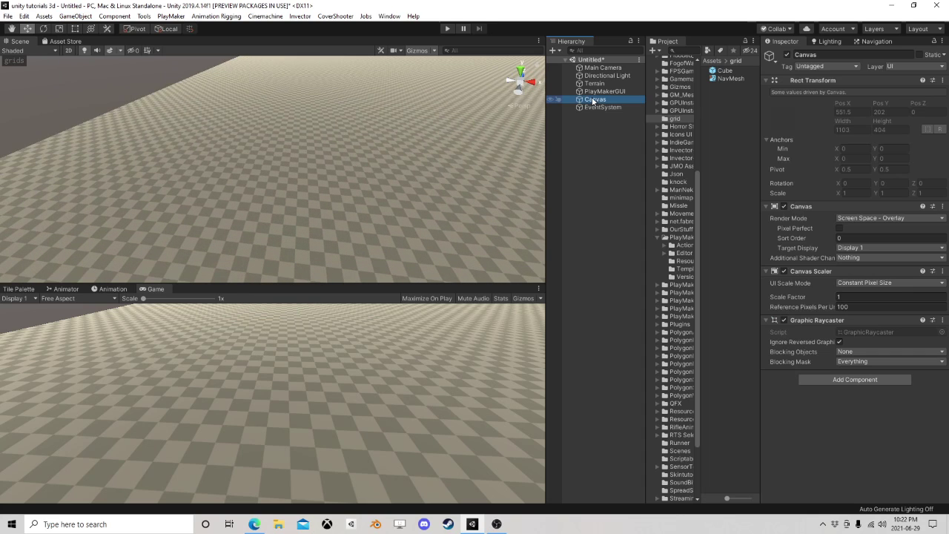
- Add a UI Button as a child of the Canvas
{"action": "right_click", "coordinate": [591, 99]}
{"action": "mouse_move", "coordinate": [626, 277]}
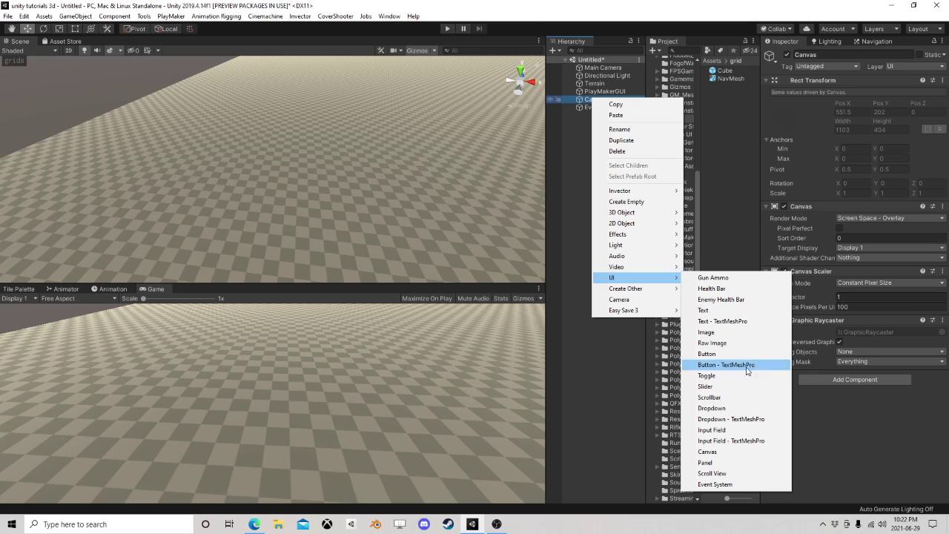
{"action": "left_click", "coordinate": [708, 353]}
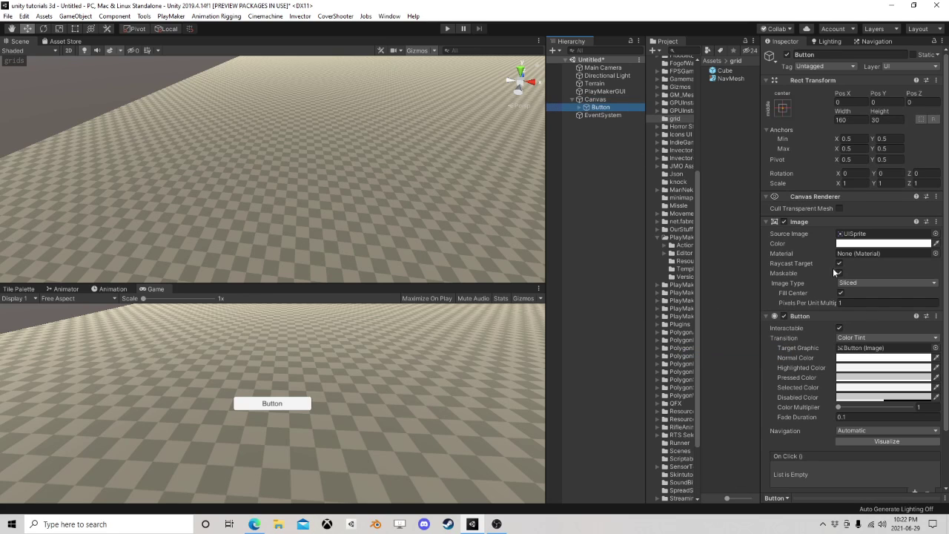
- Duplicate the Button and change the original's label text to Save
{"action": "key", "text": "ctrl+d"}
{"action": "left_click", "coordinate": [597, 107]}
{"action": "left_click", "coordinate": [579, 107]}
{"action": "left_click", "coordinate": [604, 114]}
{"action": "left_click", "coordinate": [798, 244]}
{"action": "type", "text": "Save"}
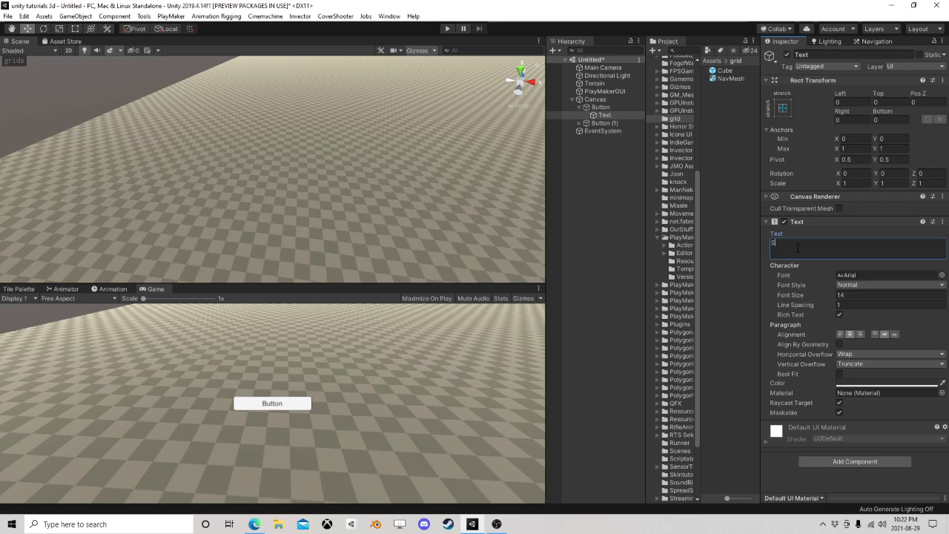
- Change Button (1)'s label text to Load
{"action": "left_click", "coordinate": [602, 123]}
{"action": "left_click", "coordinate": [578, 124]}
{"action": "left_click", "coordinate": [605, 131]}
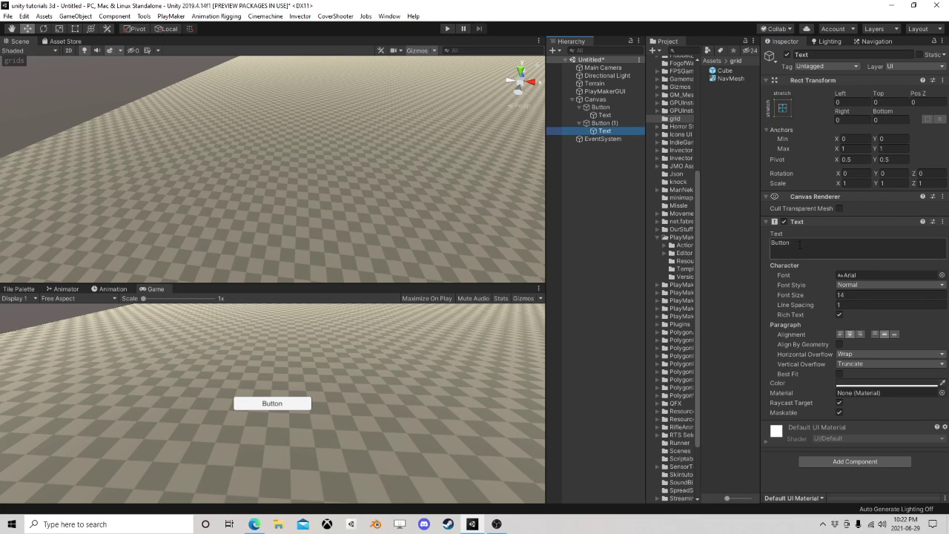
{"action": "left_click", "coordinate": [799, 245]}
{"action": "type", "text": "Load"}
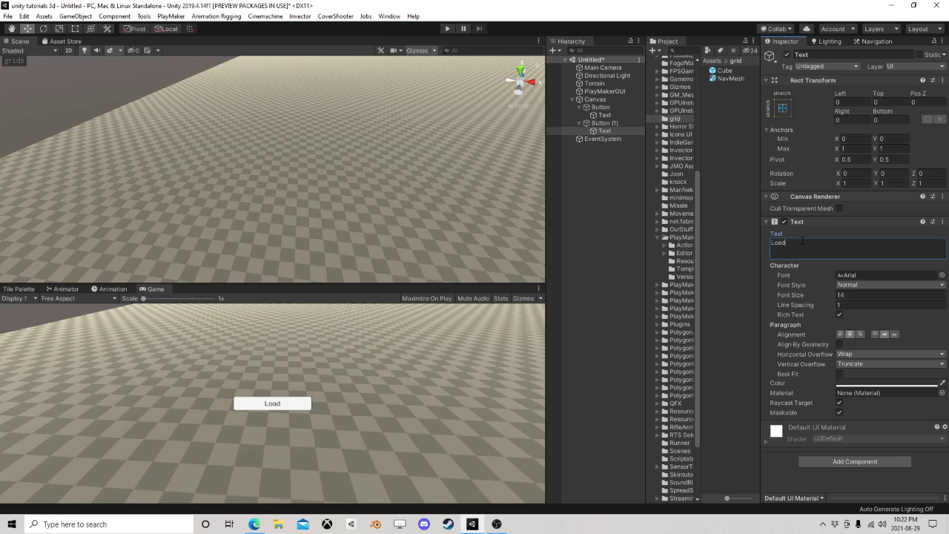
- Set the Canvas Scaler's UI Scale Mode to Scale With Screen Size
{"action": "left_click", "coordinate": [602, 123]}
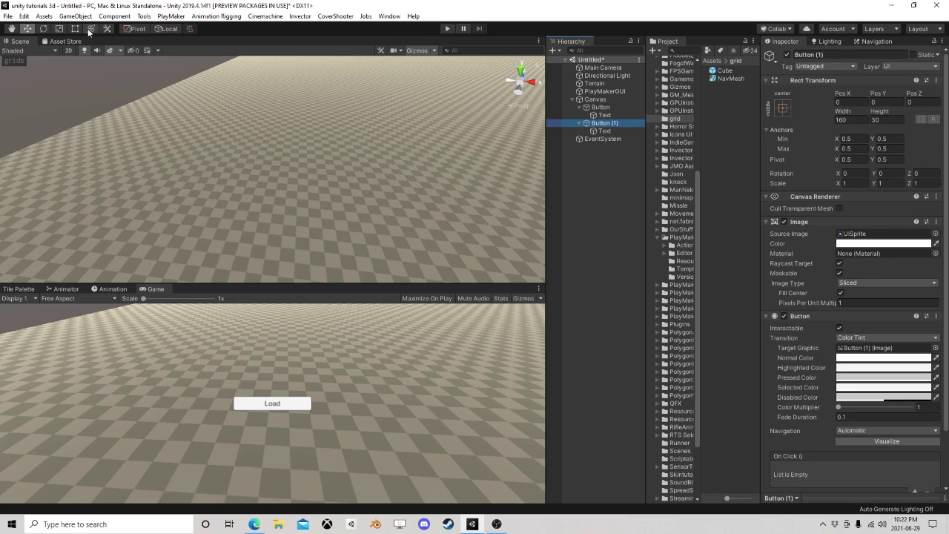
{"action": "left_click", "coordinate": [75, 28]}
{"action": "scroll", "coordinate": [297, 163], "scroll_direction": "down", "scroll_amount": 5}
{"action": "left_click", "coordinate": [600, 108]}
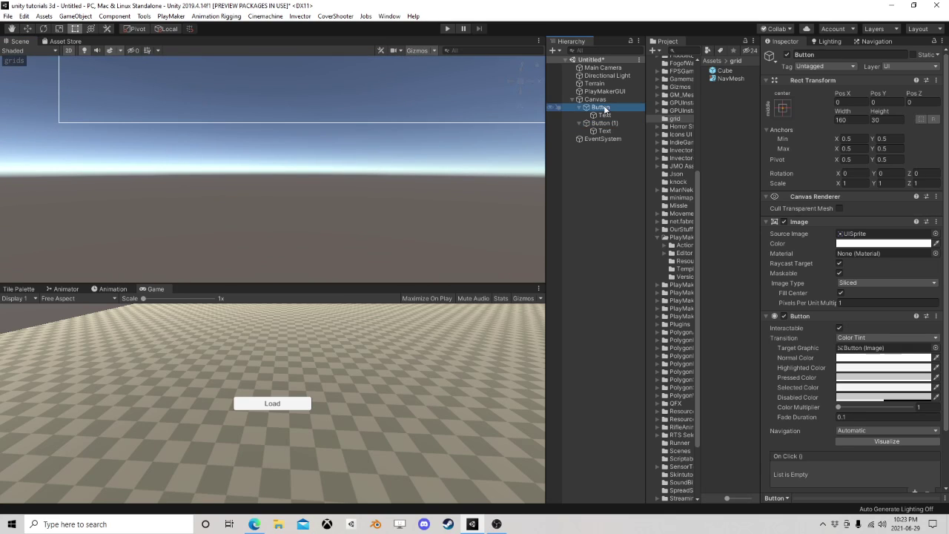
{"action": "double_click", "coordinate": [602, 108]}
{"action": "scroll", "coordinate": [406, 124], "scroll_direction": "down", "scroll_amount": 5}
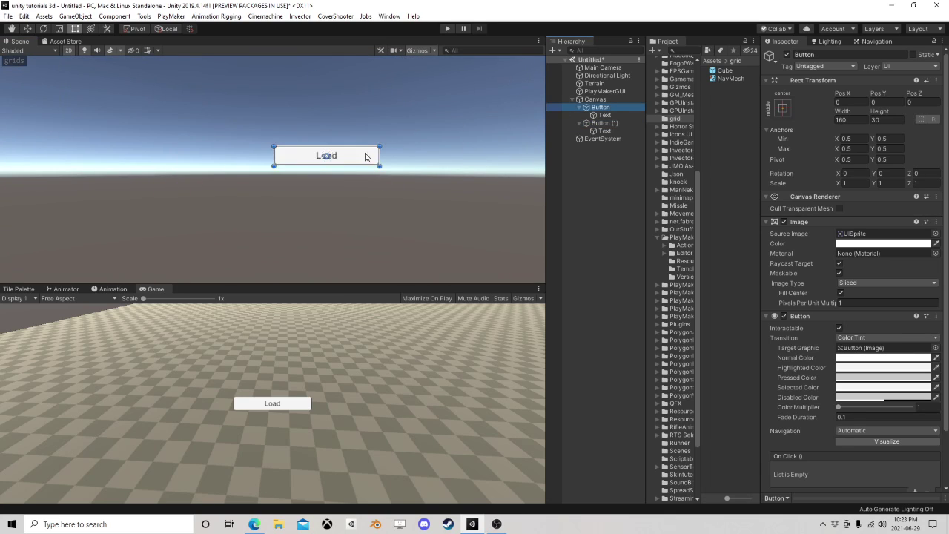
{"action": "left_click", "coordinate": [593, 99]}
{"action": "left_click", "coordinate": [887, 282]}
{"action": "left_click", "coordinate": [874, 302]}
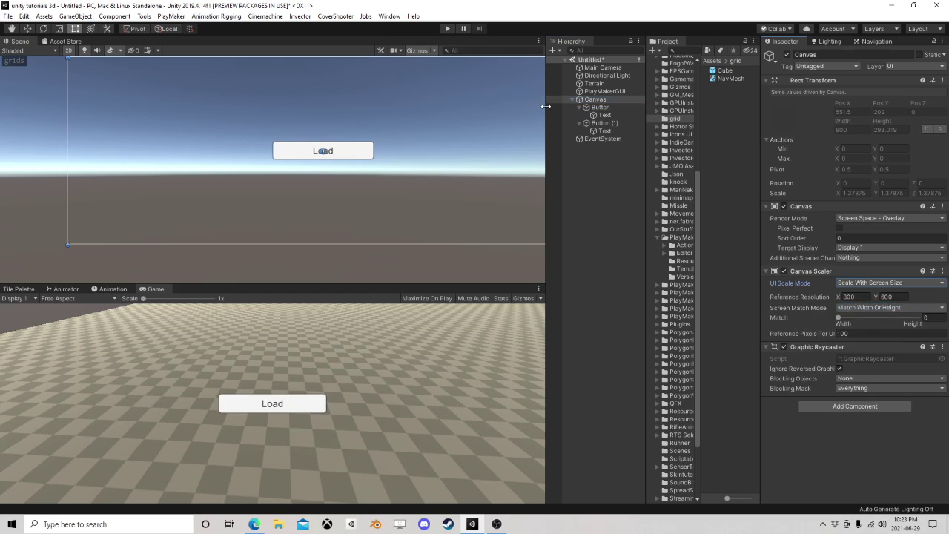
- Move the Save button to the bottom-left and the Load button to the bottom-right
{"action": "left_click", "coordinate": [601, 108]}
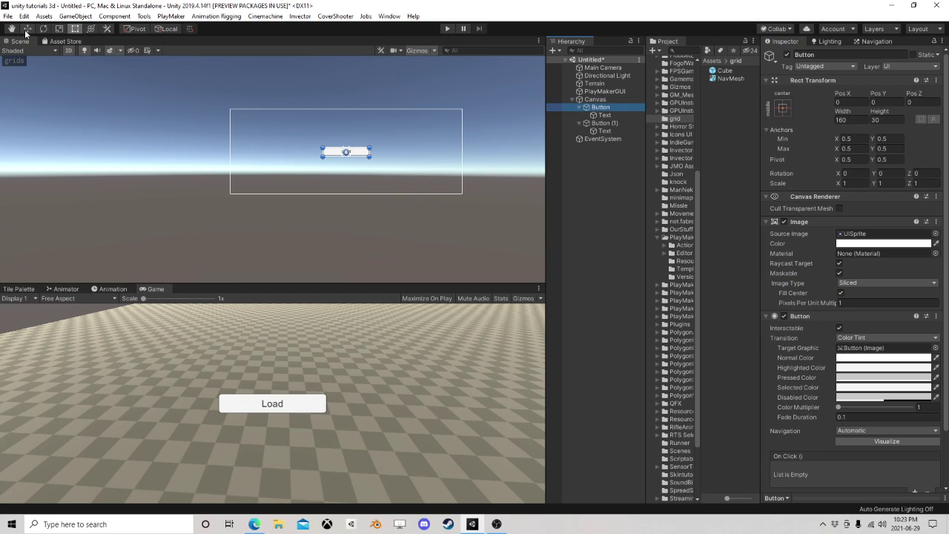
{"action": "left_click", "coordinate": [26, 30]}
{"action": "left_click_drag", "start_coordinate": [348, 148], "coordinate": [259, 183]}
{"action": "left_click", "coordinate": [604, 123]}
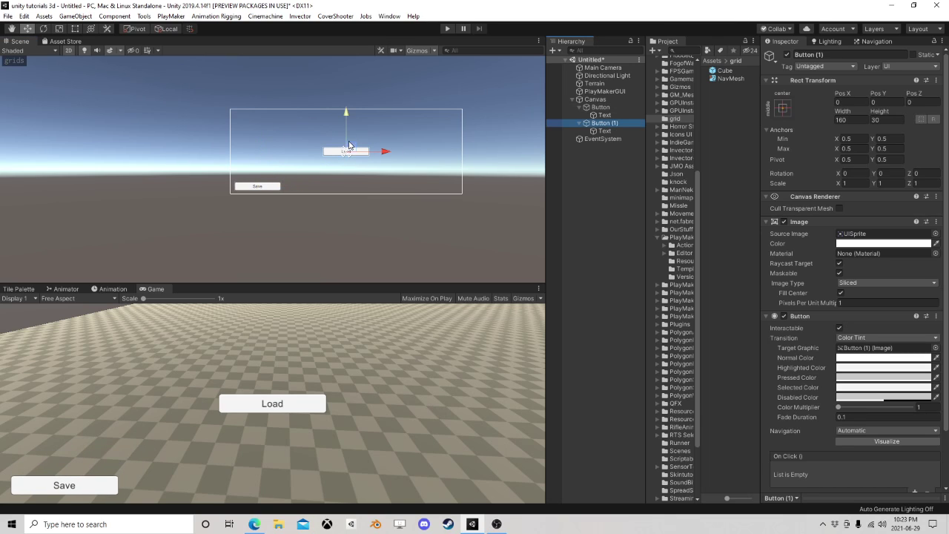
{"action": "left_click_drag", "start_coordinate": [349, 145], "coordinate": [436, 181]}
{"action": "left_click", "coordinate": [602, 101]}
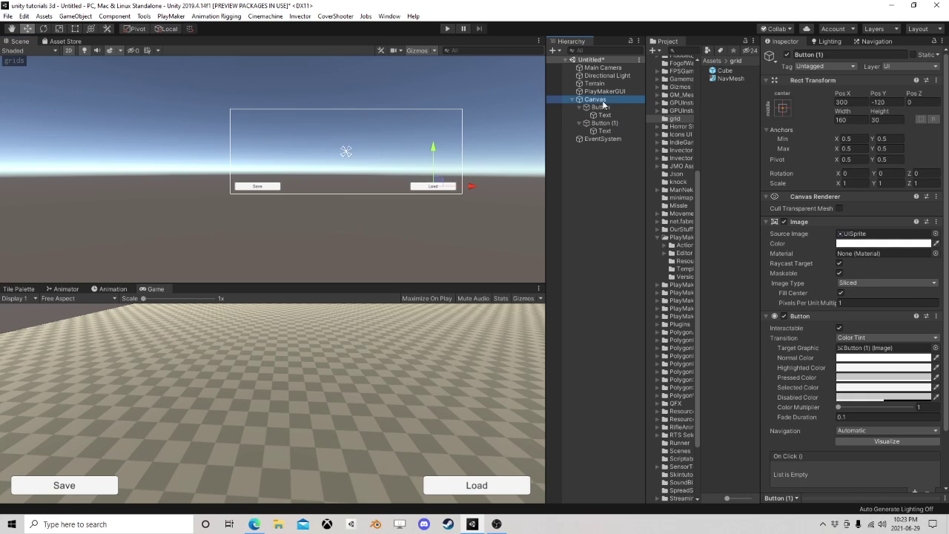
- Add a PlayMaker FSM to the Canvas with a UI Button Array action in State 1
{"action": "left_click", "coordinate": [875, 407]}
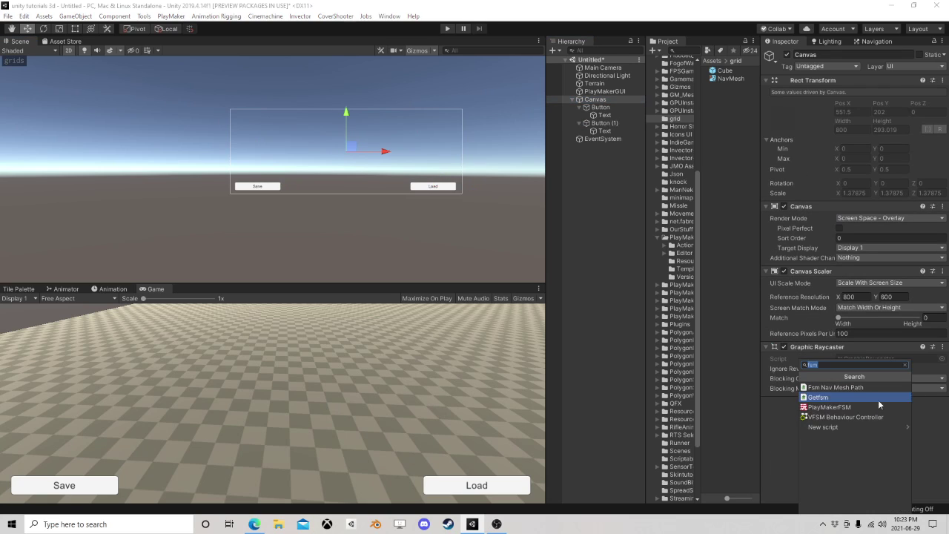
{"action": "left_click", "coordinate": [876, 407]}
{"action": "left_click", "coordinate": [932, 415]}
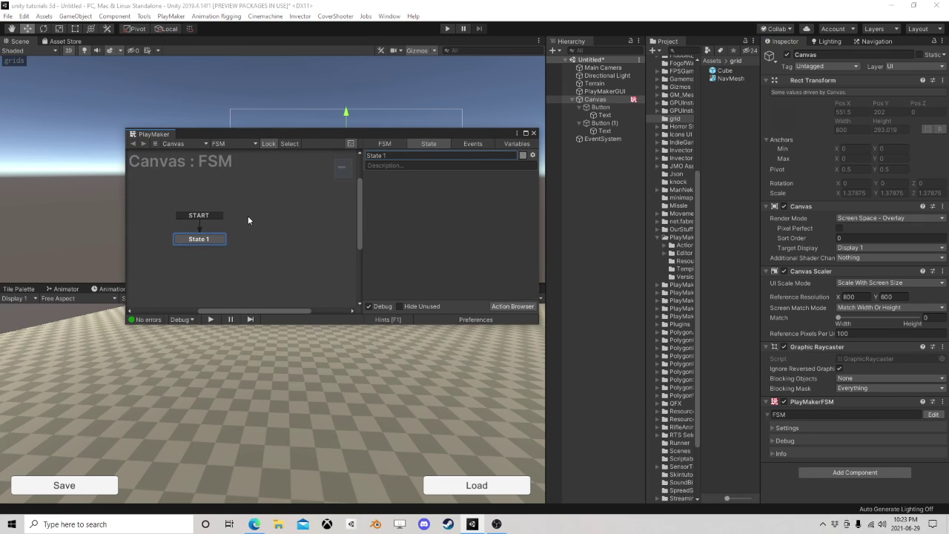
{"action": "left_click", "coordinate": [505, 305]}
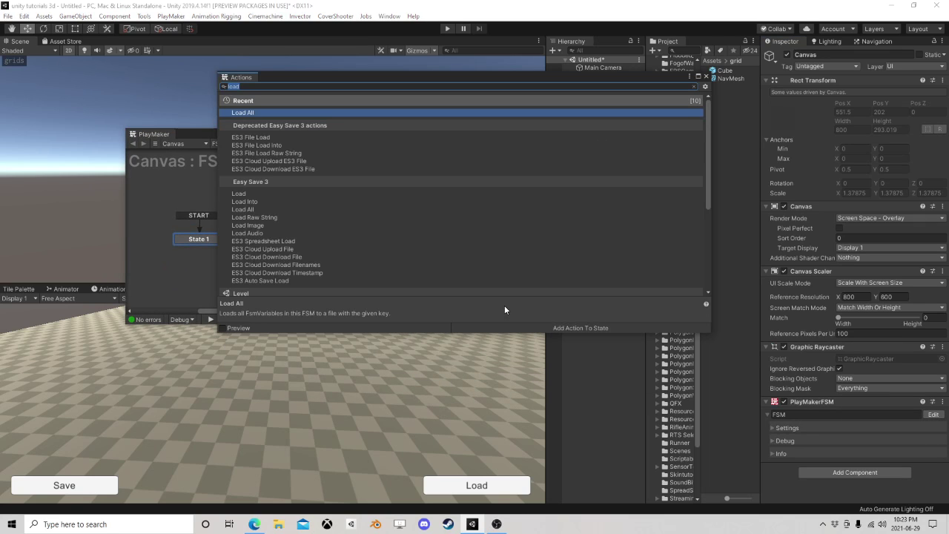
{"action": "type", "text": "butt"}
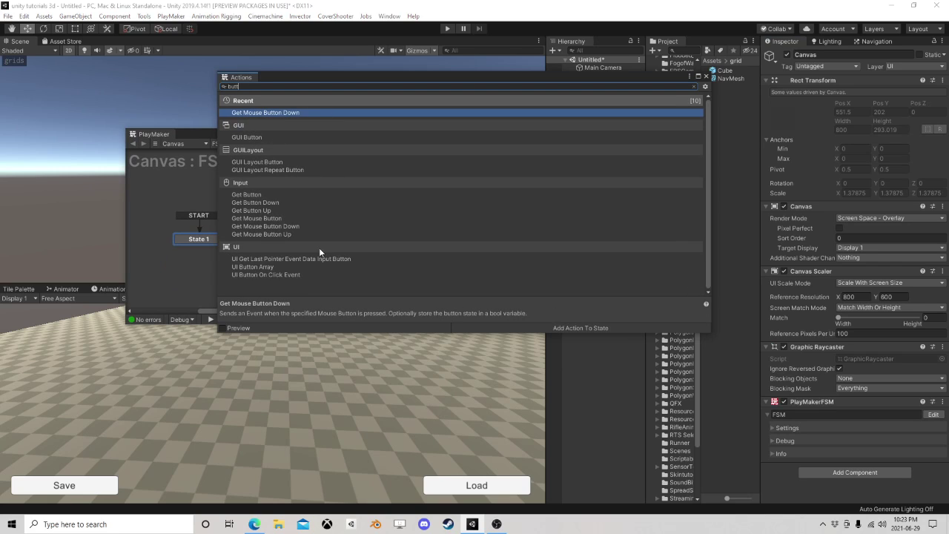
{"action": "double_click", "coordinate": [266, 267]}
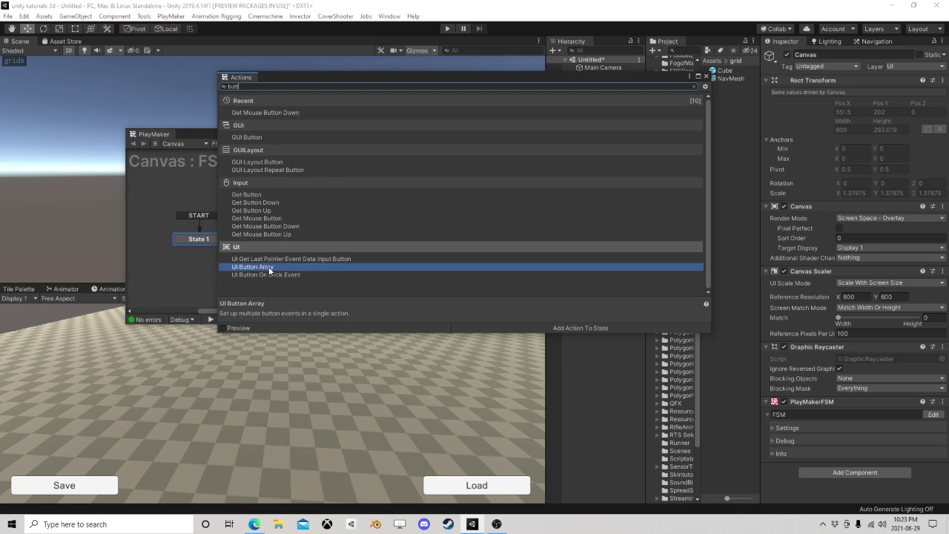
{"action": "left_click", "coordinate": [706, 77]}
- Set the button count to 2, assign Button, and create its save click event
{"action": "left_click", "coordinate": [449, 198]}
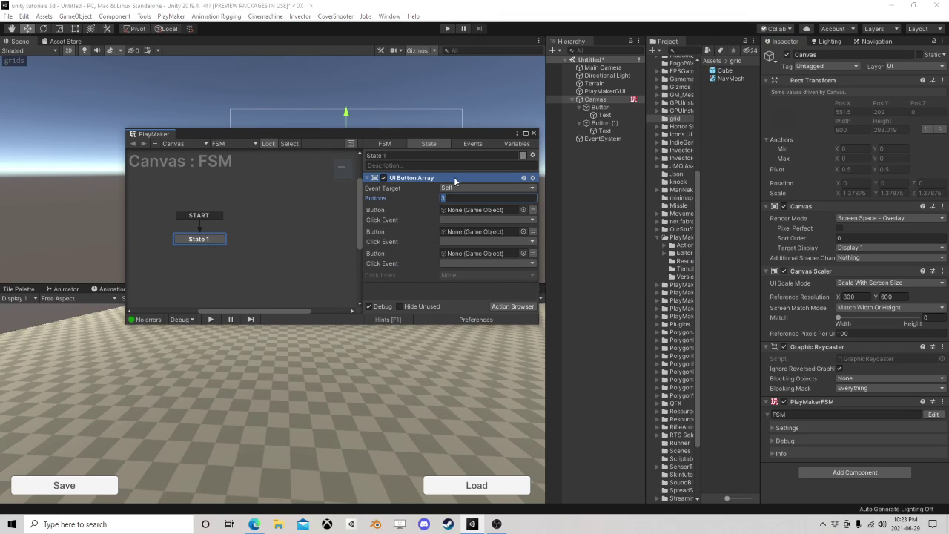
{"action": "type", "text": "2"}
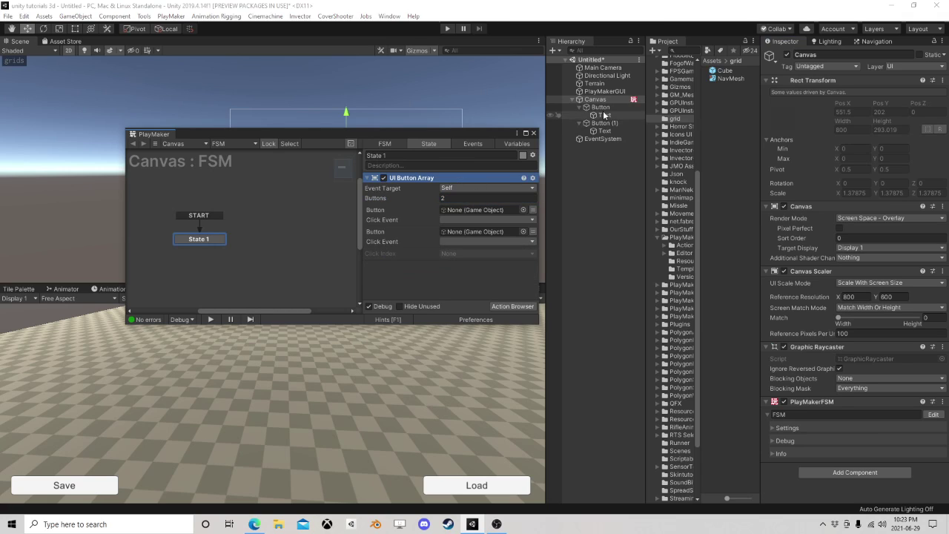
{"action": "left_click_drag", "start_coordinate": [600, 107], "coordinate": [470, 228]}
{"action": "left_click", "coordinate": [467, 218]}
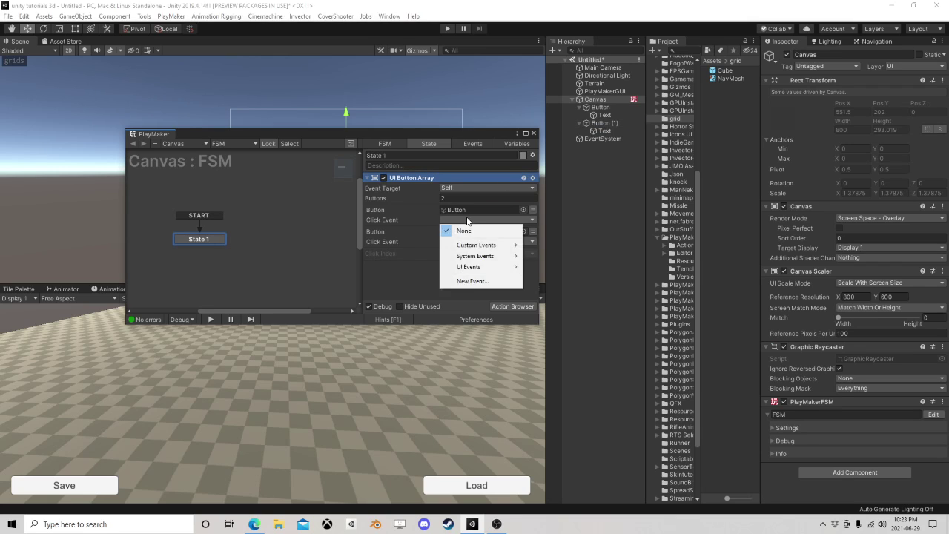
{"action": "left_click", "coordinate": [473, 281]}
{"action": "type", "text": "save"}
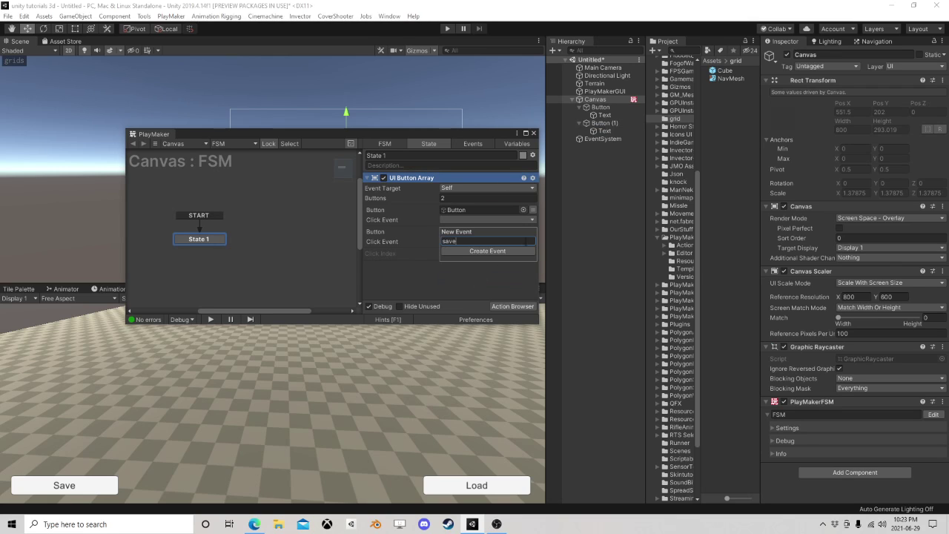
{"action": "key", "text": "Return"}
- Create a new load click event for the second button
{"action": "left_click", "coordinate": [482, 242]}
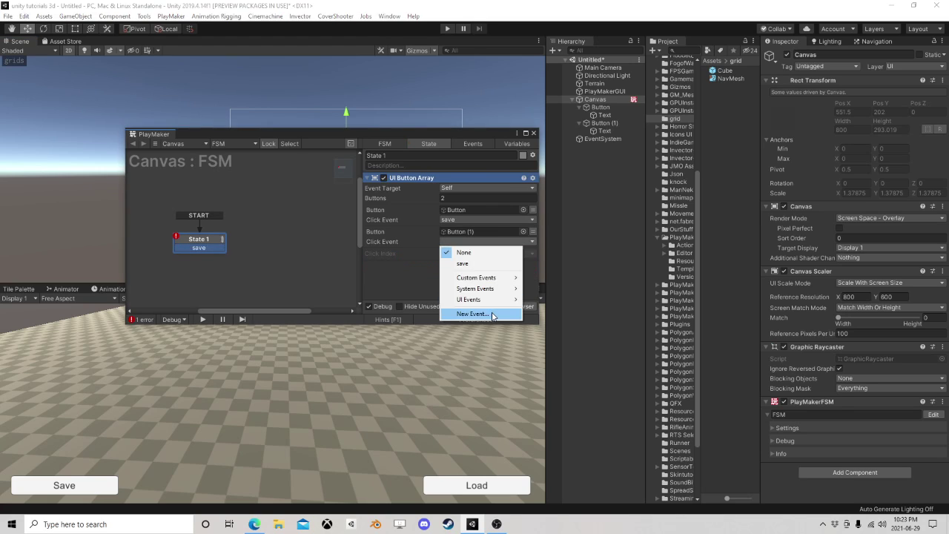
{"action": "left_click", "coordinate": [468, 311]}
{"action": "type", "text": "load"}
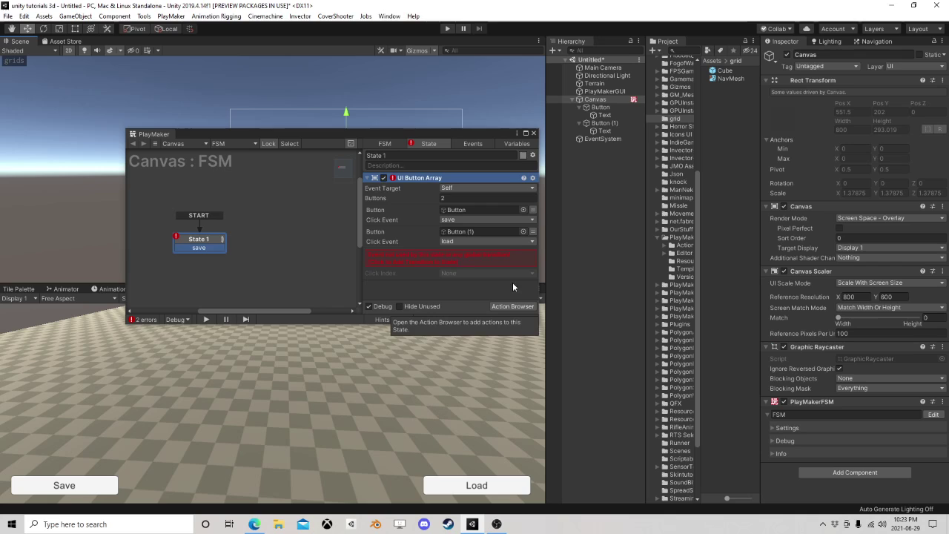
{"action": "key", "text": "Return"}
- Branch save to a new State 2 running Save All with key DemoSave, globals off
{"action": "left_click_drag", "start_coordinate": [219, 248], "coordinate": [303, 279]}
{"action": "left_click", "coordinate": [317, 222]}
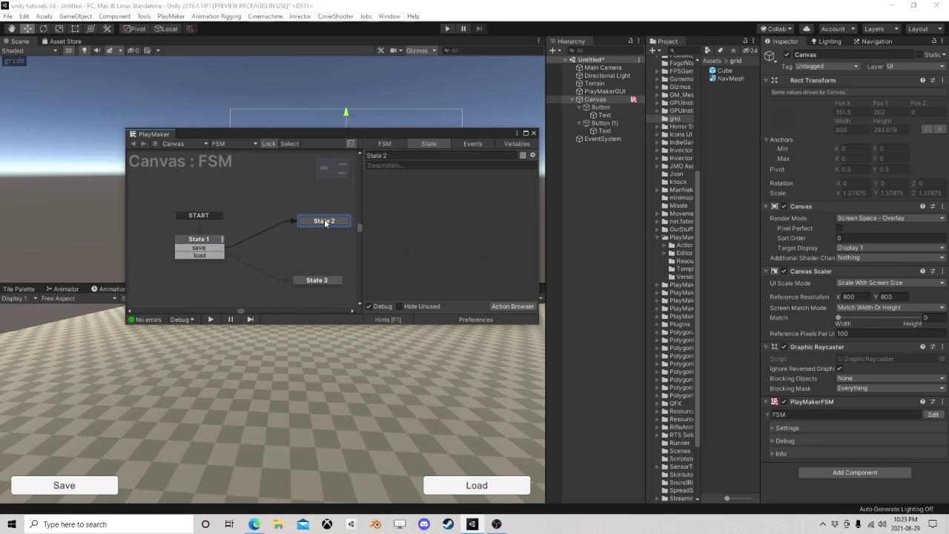
{"action": "left_click", "coordinate": [502, 306]}
{"action": "type", "text": "save"}
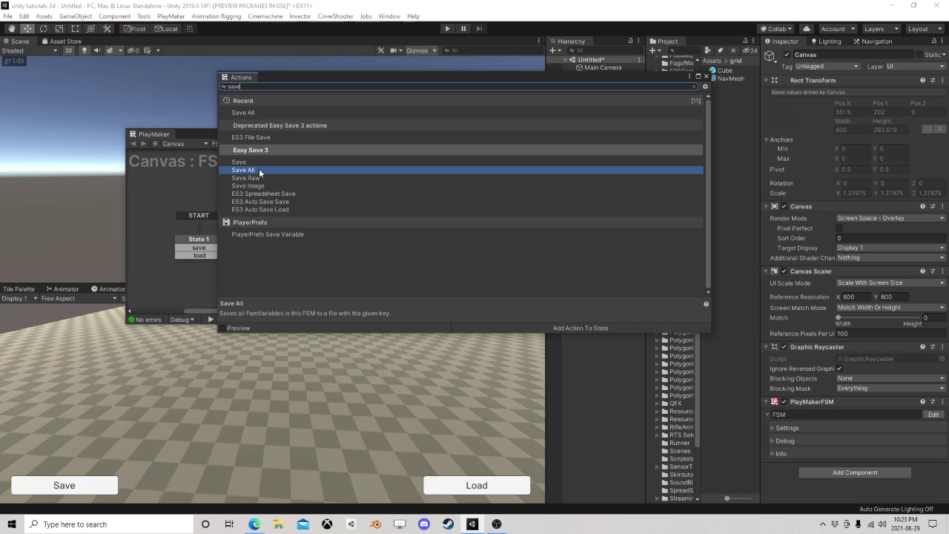
{"action": "double_click", "coordinate": [259, 169]}
{"action": "left_click", "coordinate": [706, 78]}
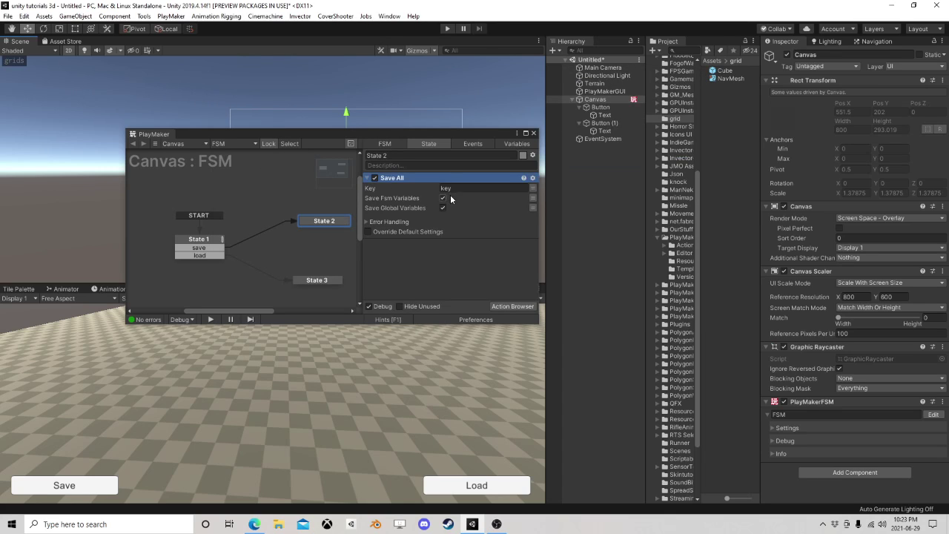
{"action": "left_click", "coordinate": [400, 188]}
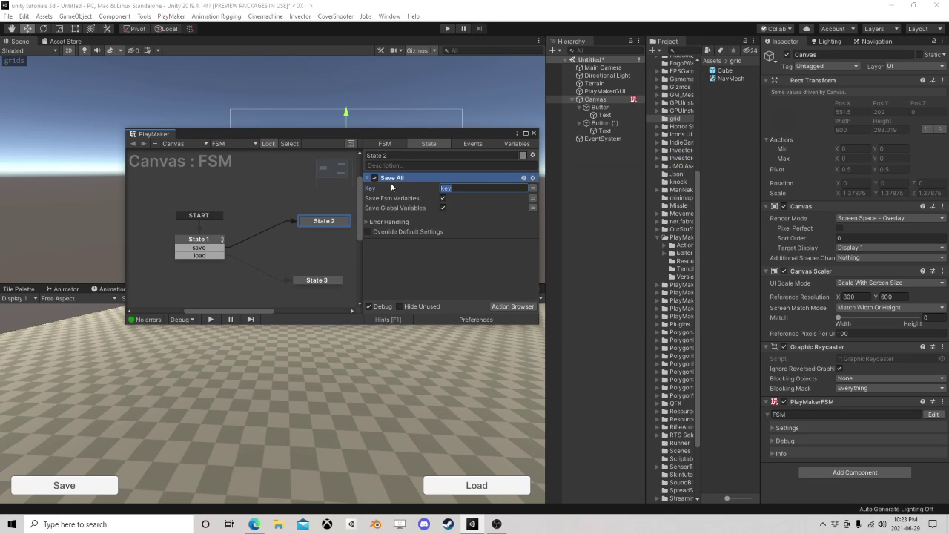
{"action": "type", "text": "DemoSave"}
{"action": "left_click", "coordinate": [442, 207]}
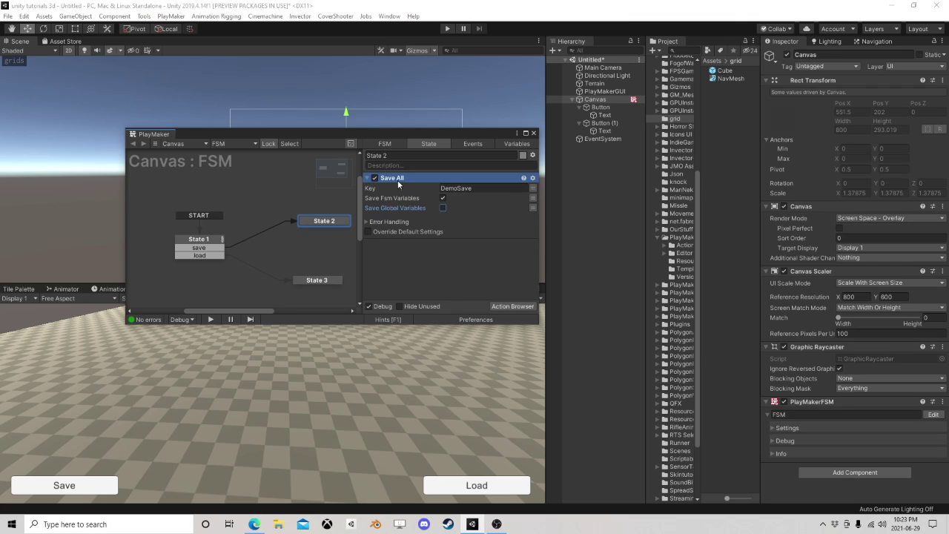
- Add FINISHED transitions from State 2 and State 3 back to State 1
{"action": "right_click", "coordinate": [323, 223]}
{"action": "mouse_move", "coordinate": [415, 226]}
{"action": "left_click", "coordinate": [460, 236]}
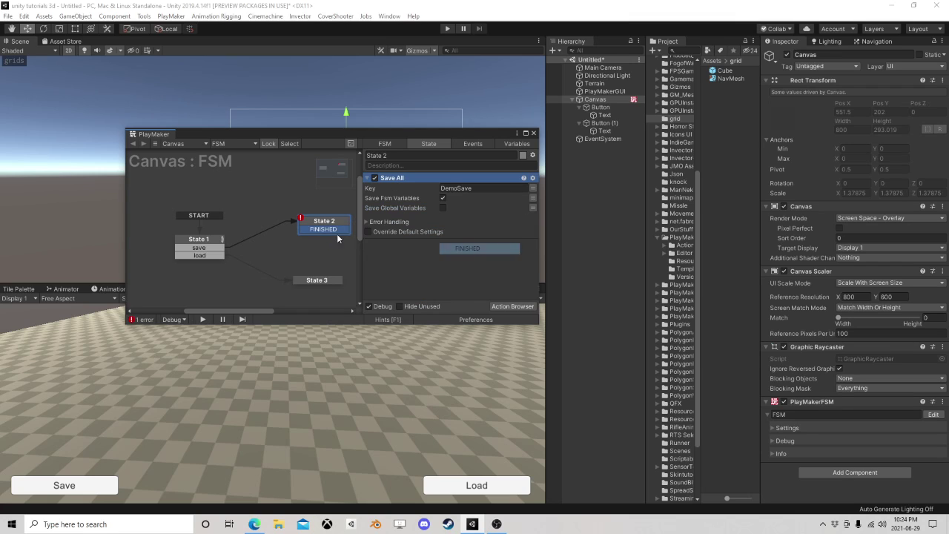
{"action": "left_click_drag", "start_coordinate": [314, 231], "coordinate": [200, 241]}
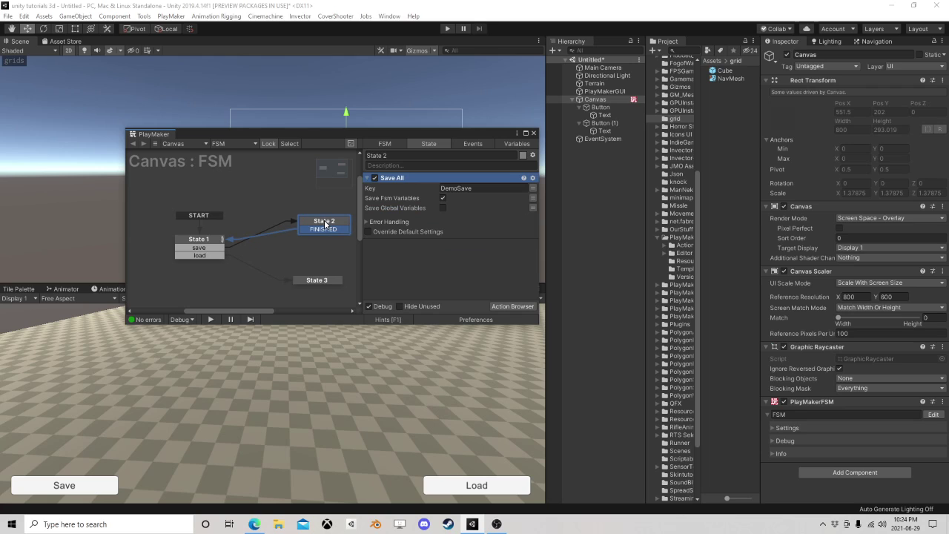
{"action": "right_click", "coordinate": [317, 280]}
{"action": "mouse_move", "coordinate": [349, 281]}
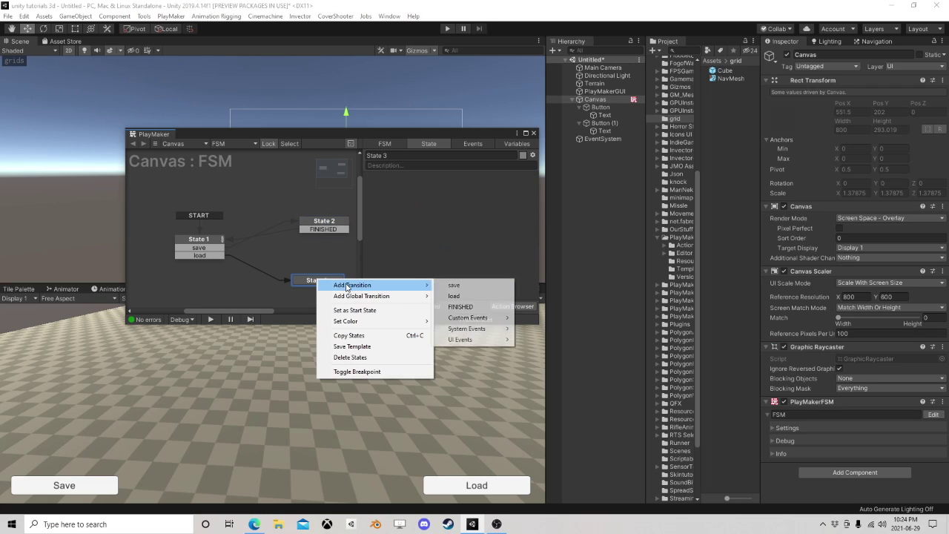
{"action": "left_click", "coordinate": [444, 307]}
{"action": "left_click_drag", "start_coordinate": [316, 288], "coordinate": [202, 240]}
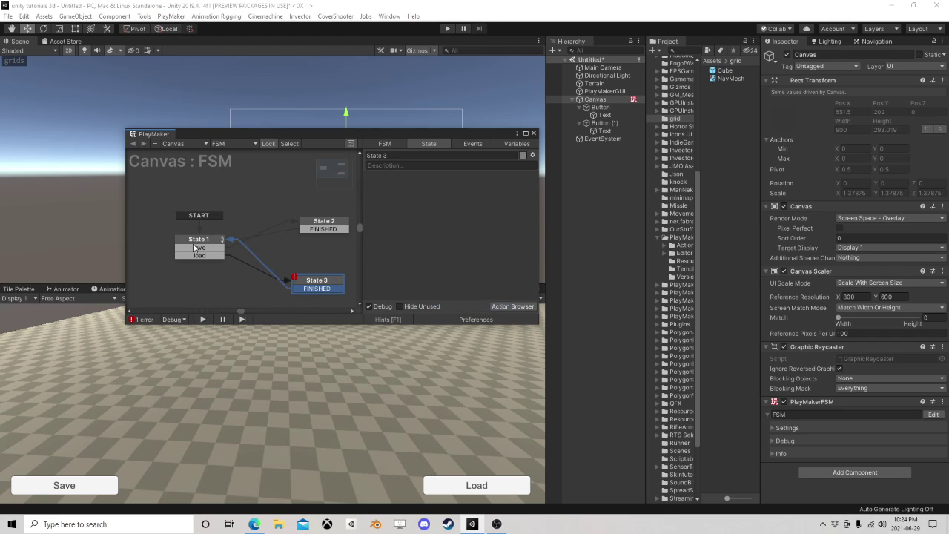
- Give State 3 a Load All action keyed DemoSave without global variables
{"action": "left_click", "coordinate": [519, 307]}
{"action": "type", "text": "lo"}
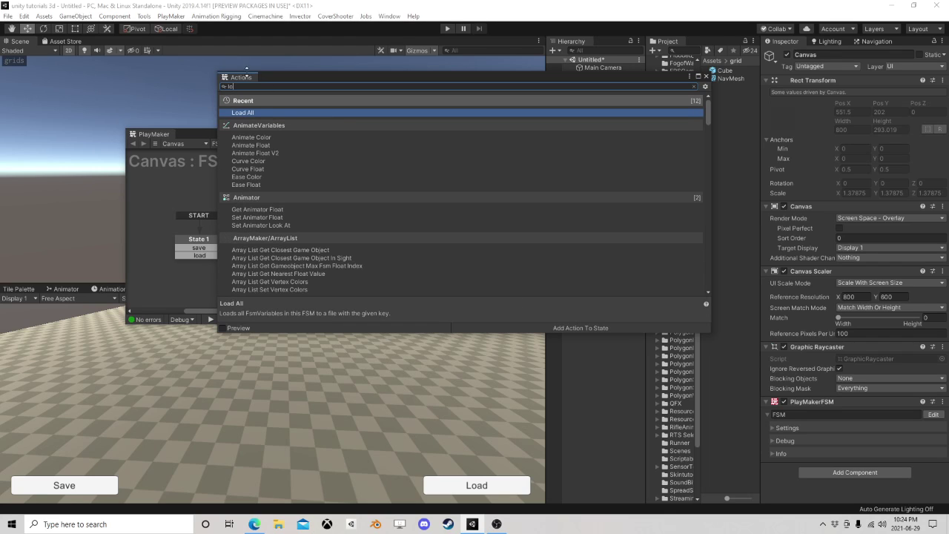
{"action": "key", "text": "Return"}
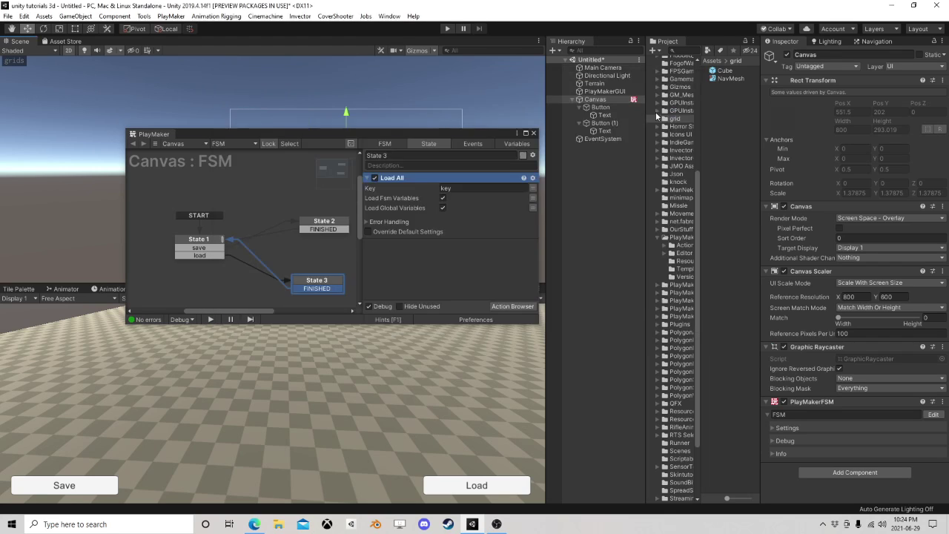
{"action": "left_click", "coordinate": [446, 189]}
{"action": "left_click", "coordinate": [326, 222]}
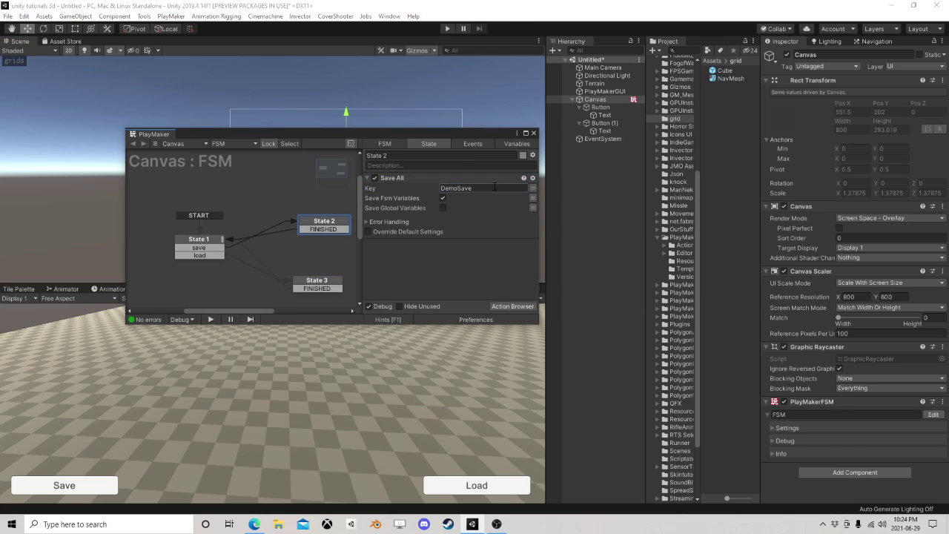
{"action": "left_click", "coordinate": [305, 287]}
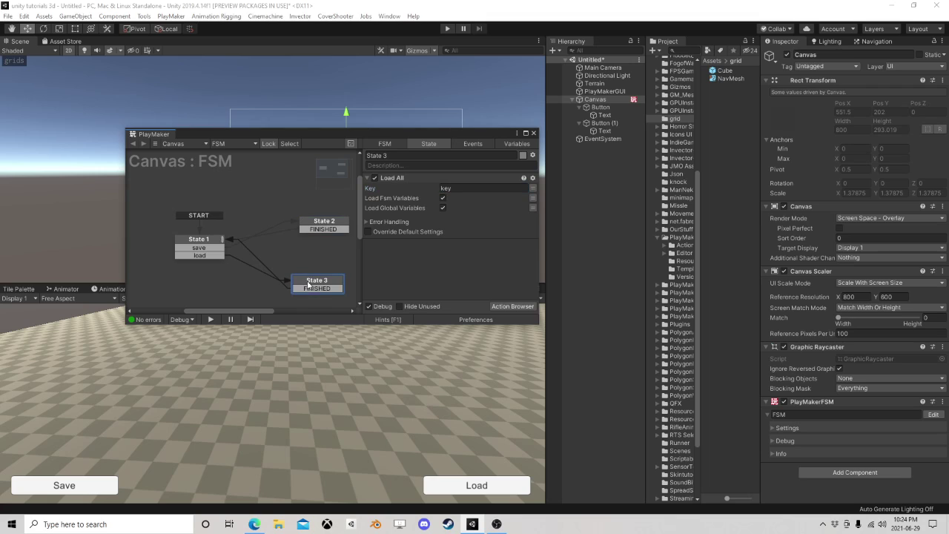
{"action": "left_click", "coordinate": [443, 208]}
{"action": "left_click", "coordinate": [533, 133]}
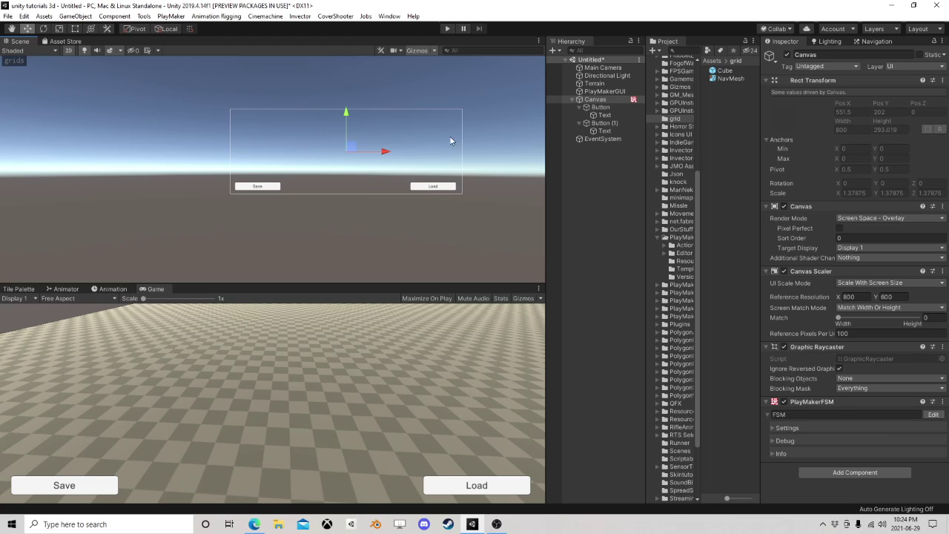
- Collapse the Canvas and view the checkered ground in 3D perspective, zoomed in
{"action": "left_click", "coordinate": [572, 100]}
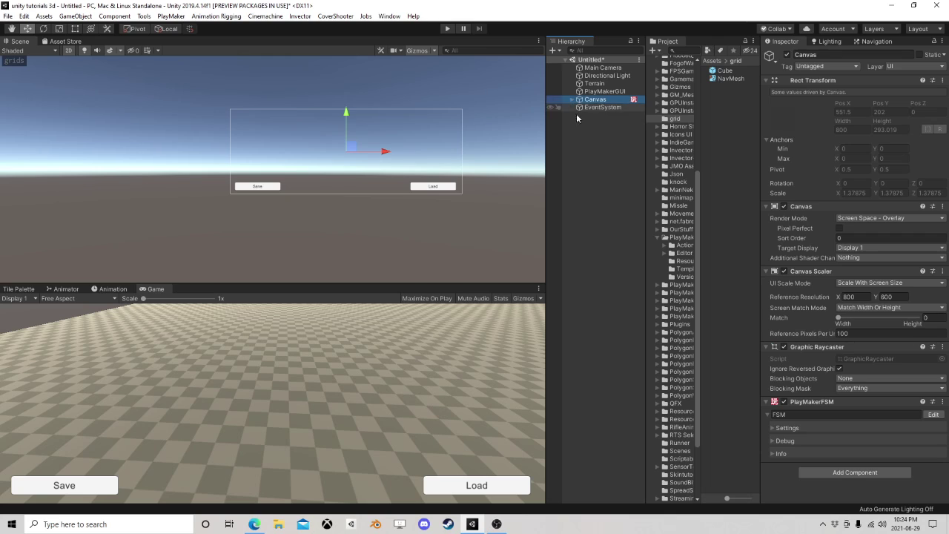
{"action": "left_click", "coordinate": [484, 130]}
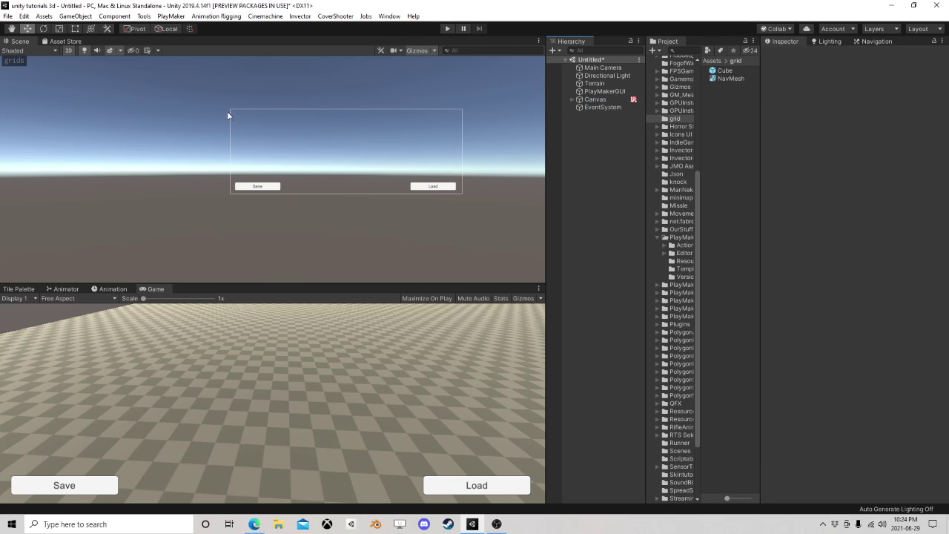
{"action": "left_click", "coordinate": [69, 50]}
{"action": "scroll", "coordinate": [331, 132], "scroll_direction": "up", "scroll_amount": 5}
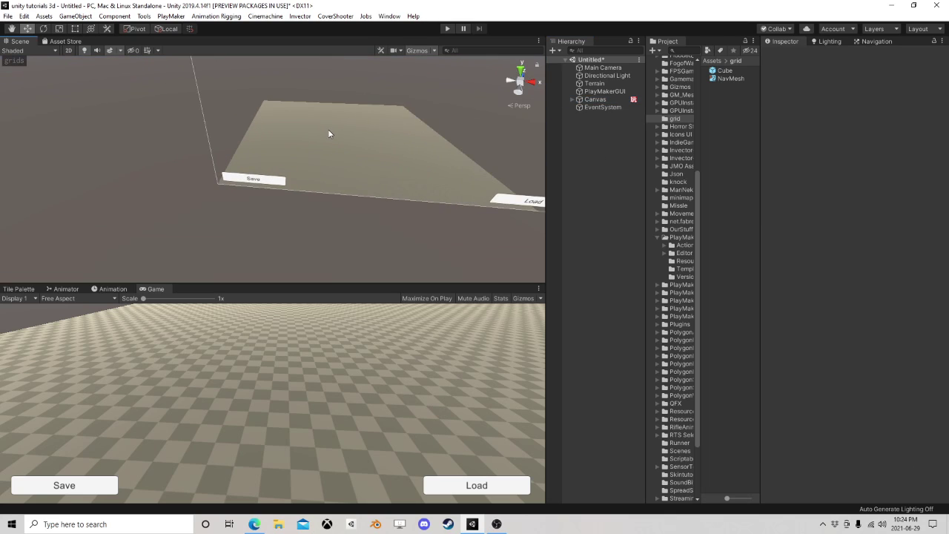
{"action": "scroll", "coordinate": [347, 130], "scroll_direction": "up", "scroll_amount": 8}
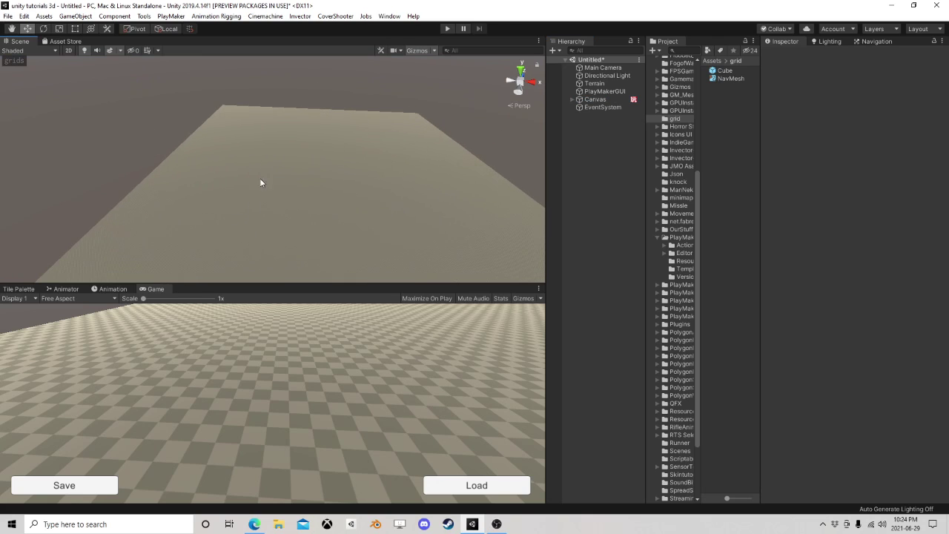
{"action": "scroll", "coordinate": [288, 205], "scroll_direction": "up", "scroll_amount": 6}
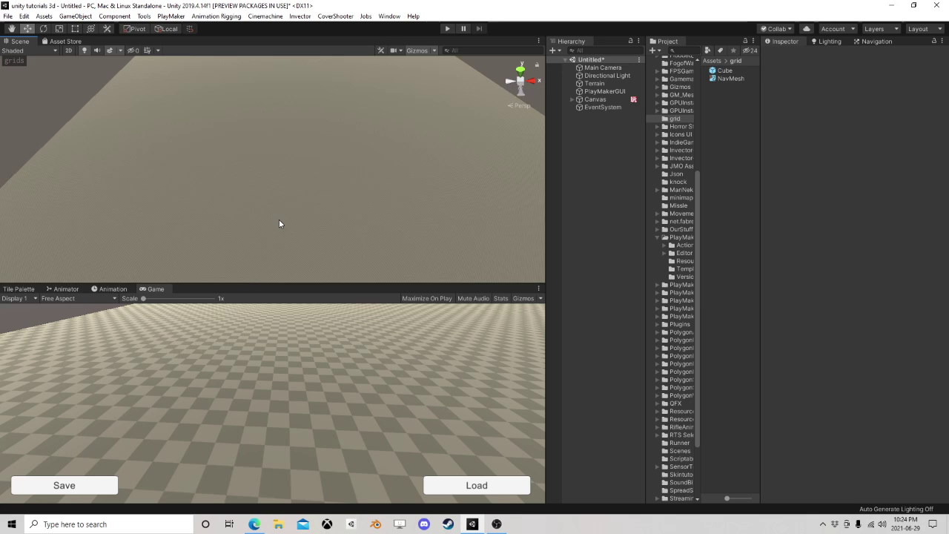
{"action": "scroll", "coordinate": [271, 228], "scroll_direction": "up", "scroll_amount": 6}
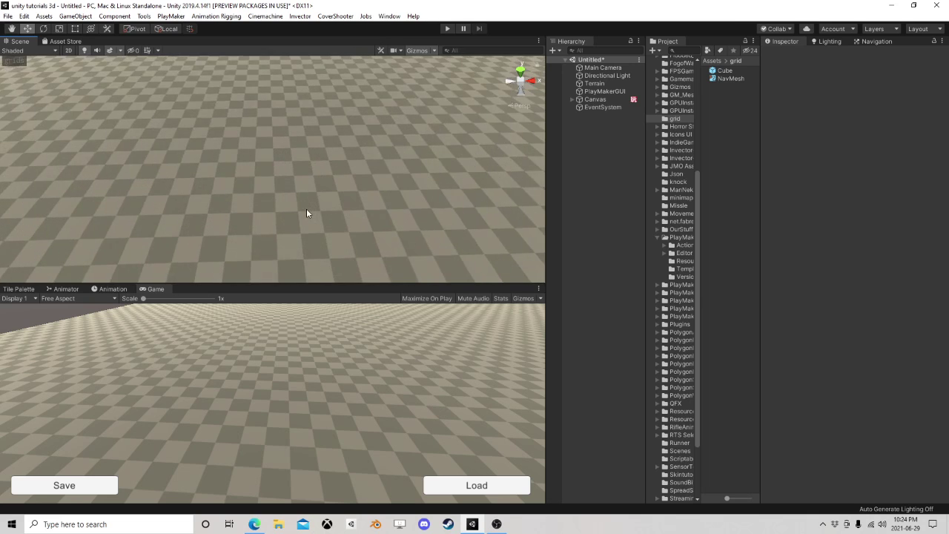
{"action": "scroll", "coordinate": [305, 207], "scroll_direction": "up", "scroll_amount": 5}
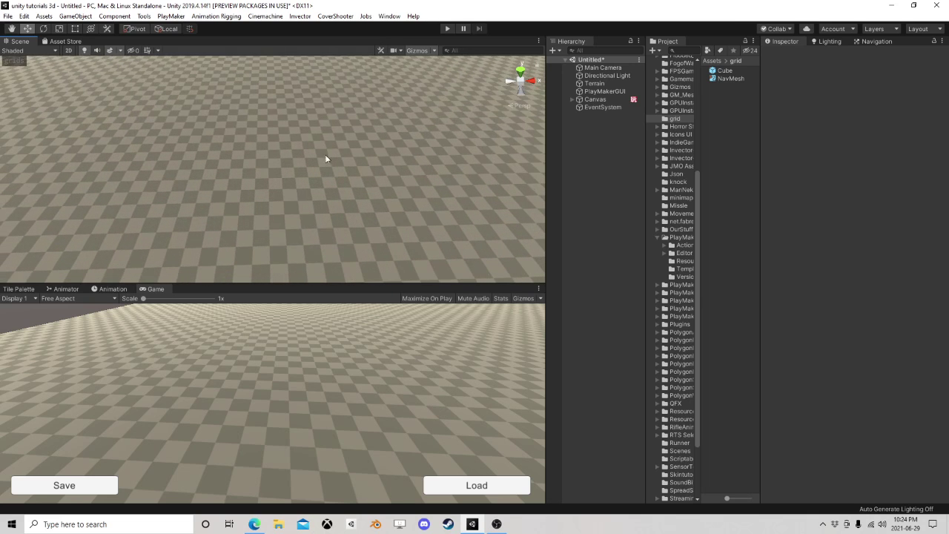
{"action": "scroll", "coordinate": [384, 172], "scroll_direction": "down", "scroll_amount": 5}
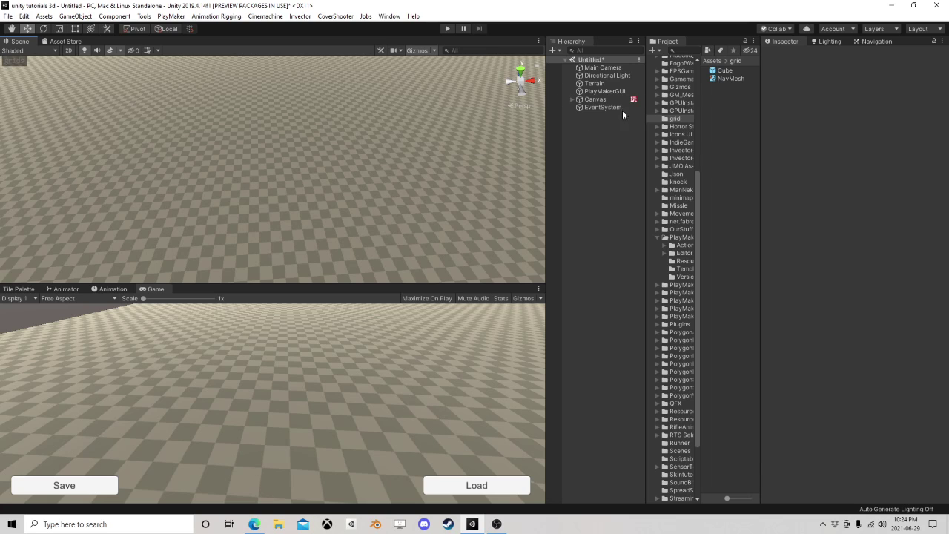
- Create an empty GameObject with a PlayMakerFSM component
{"action": "right_click", "coordinate": [584, 124]}
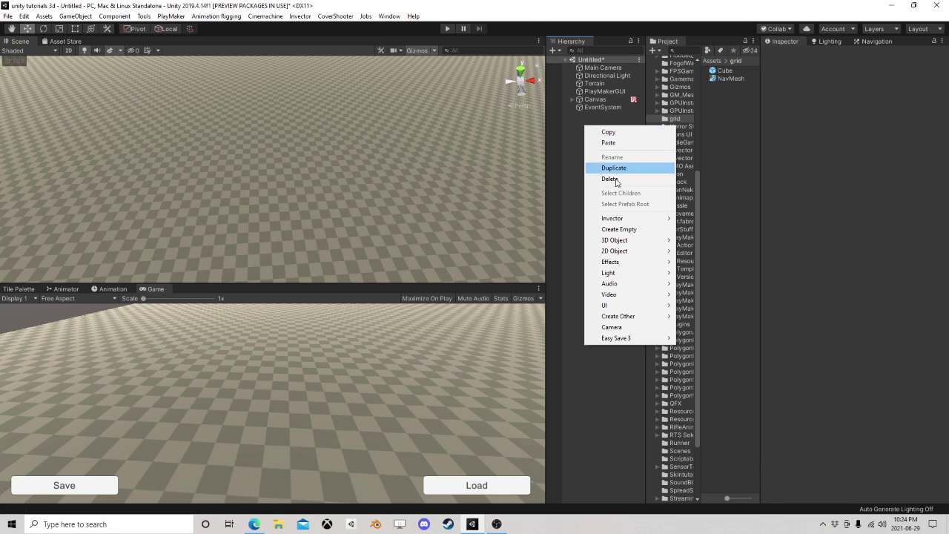
{"action": "left_click", "coordinate": [626, 228]}
{"action": "left_click", "coordinate": [854, 132]}
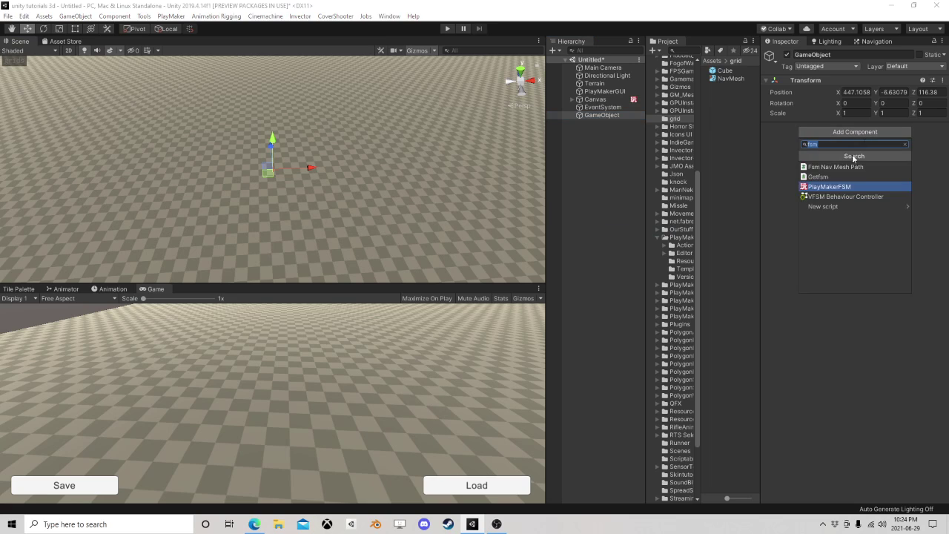
{"action": "left_click", "coordinate": [832, 187]}
{"action": "left_click", "coordinate": [931, 140]}
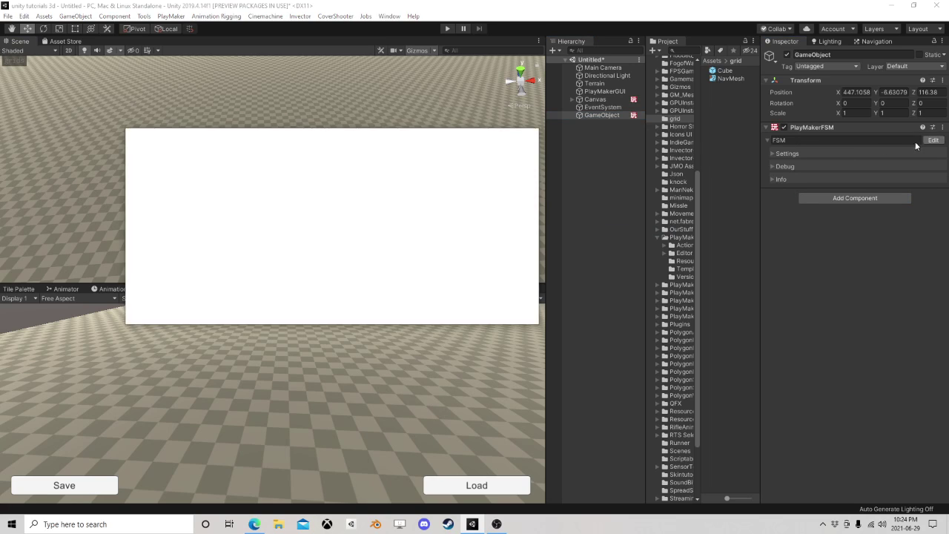
- Add a Wait action to State 1 with Finish Event FINISHED, then delete it
{"action": "left_click", "coordinate": [512, 306]}
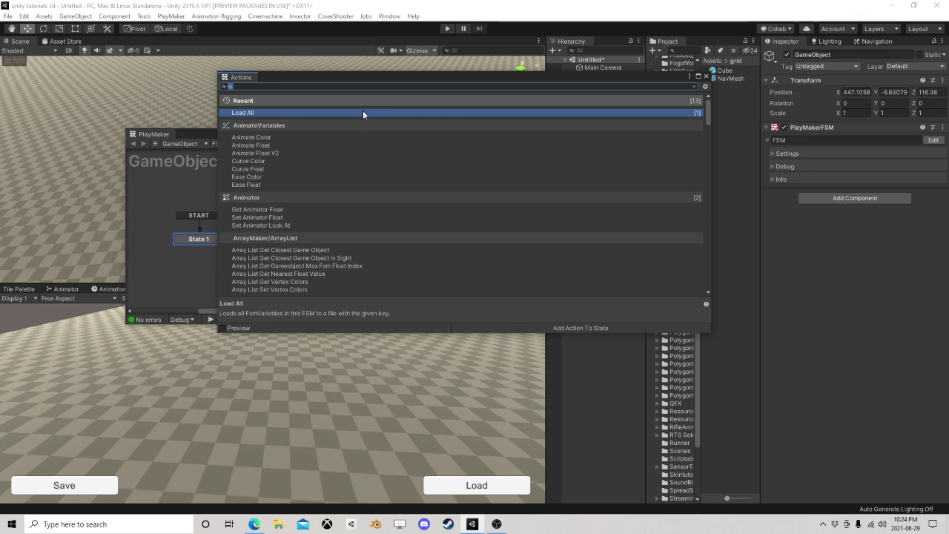
{"action": "type", "text": "wait"}
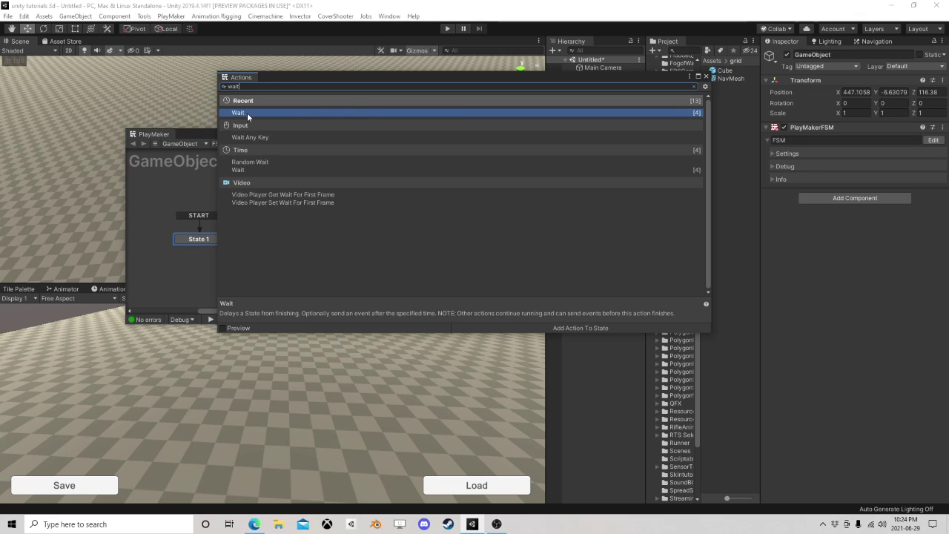
{"action": "key", "text": "Return"}
{"action": "left_click", "coordinate": [469, 187]}
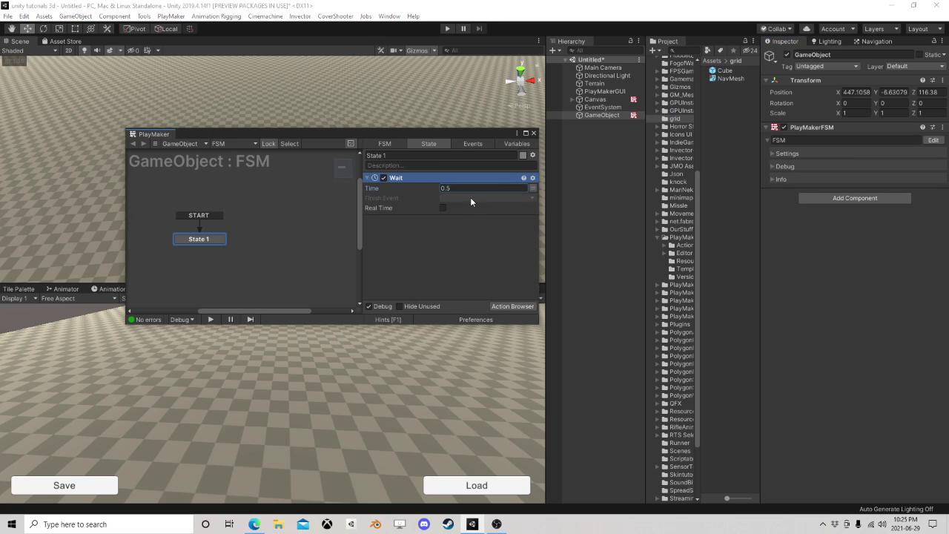
{"action": "left_click", "coordinate": [466, 199]}
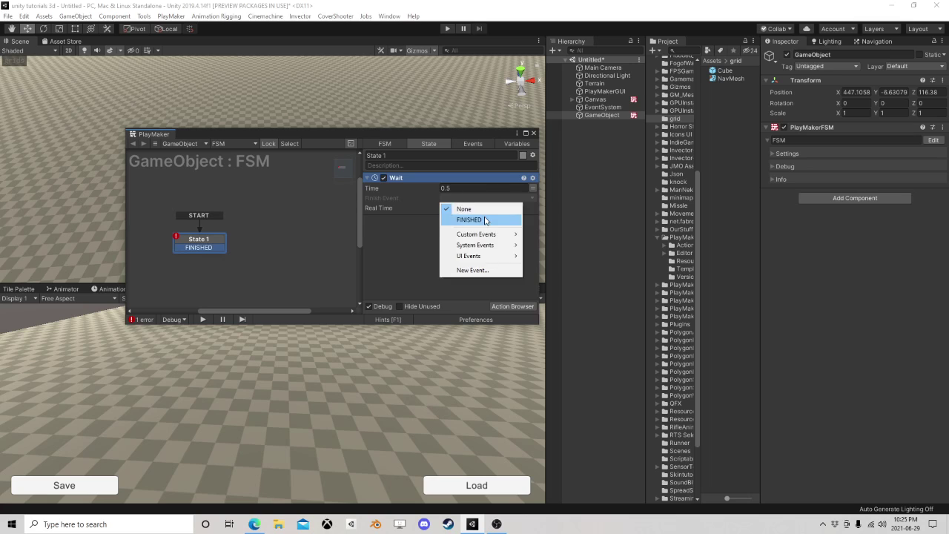
{"action": "left_click", "coordinate": [482, 218]}
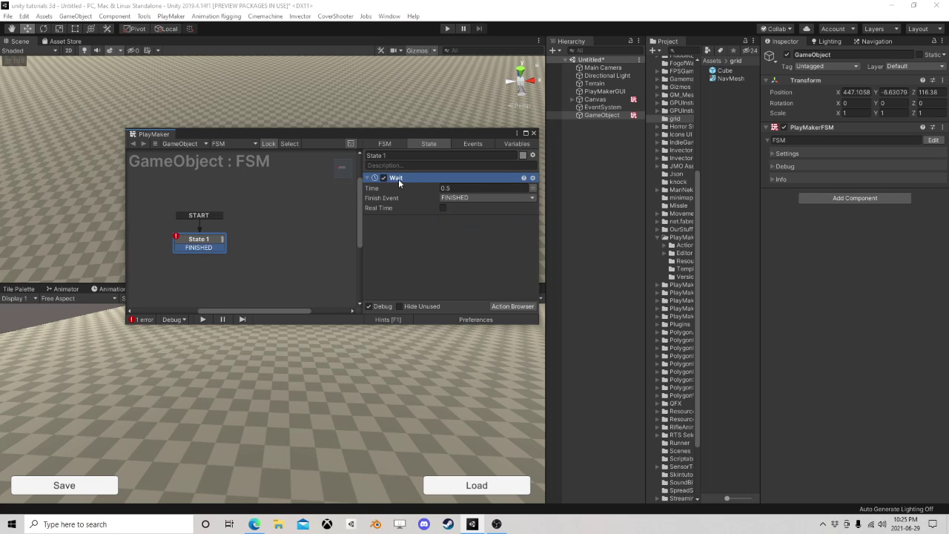
{"action": "key", "text": "Delete"}
- Add a Loop action to State 1 and edit its loop count
{"action": "left_click", "coordinate": [516, 306]}
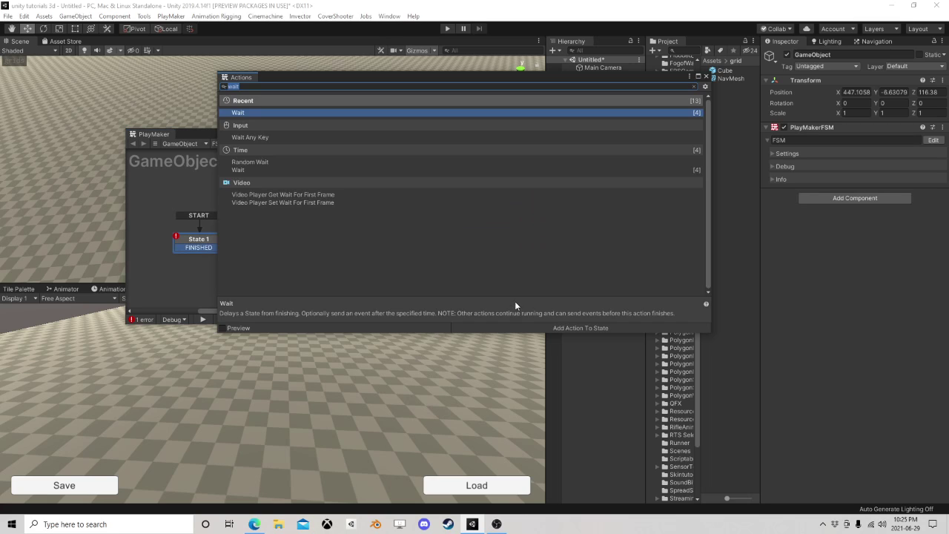
{"action": "type", "text": "it"}
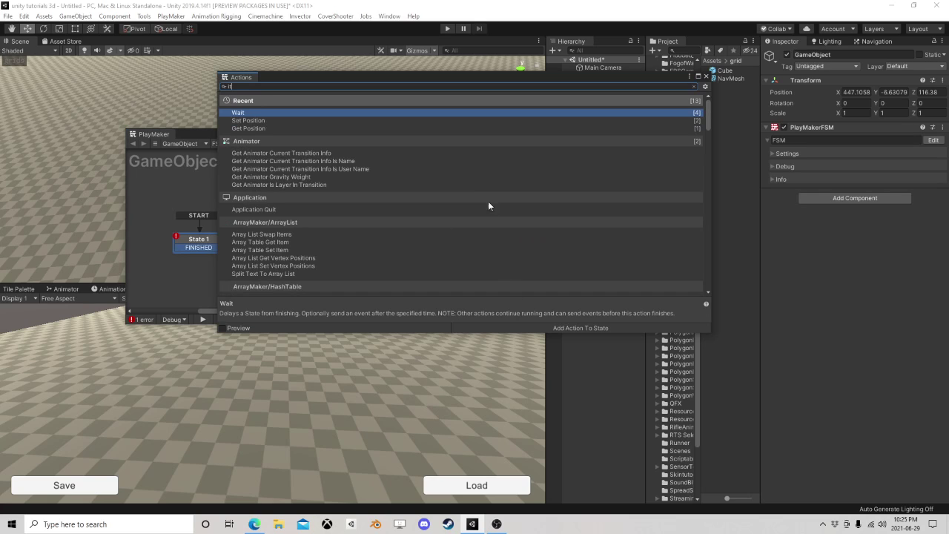
{"action": "key", "text": "BackSpace"}
{"action": "key", "text": "BackSpace"}
{"action": "type", "text": "loop"}
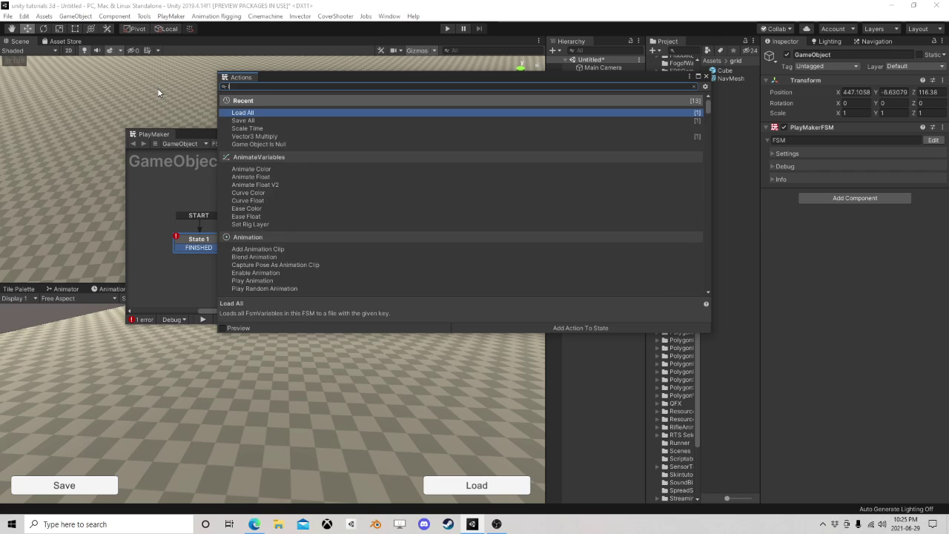
{"action": "double_click", "coordinate": [255, 137]}
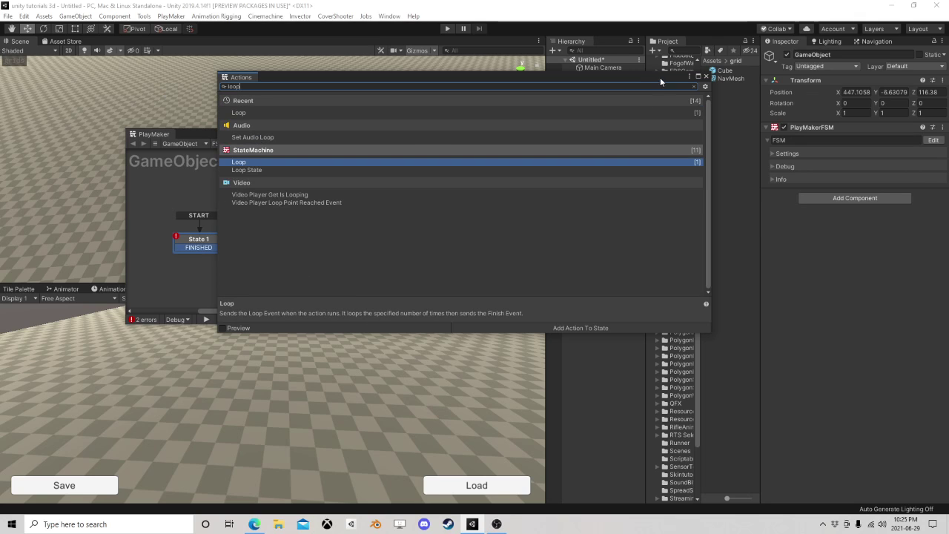
{"action": "left_click", "coordinate": [705, 77]}
{"action": "left_click", "coordinate": [455, 187]}
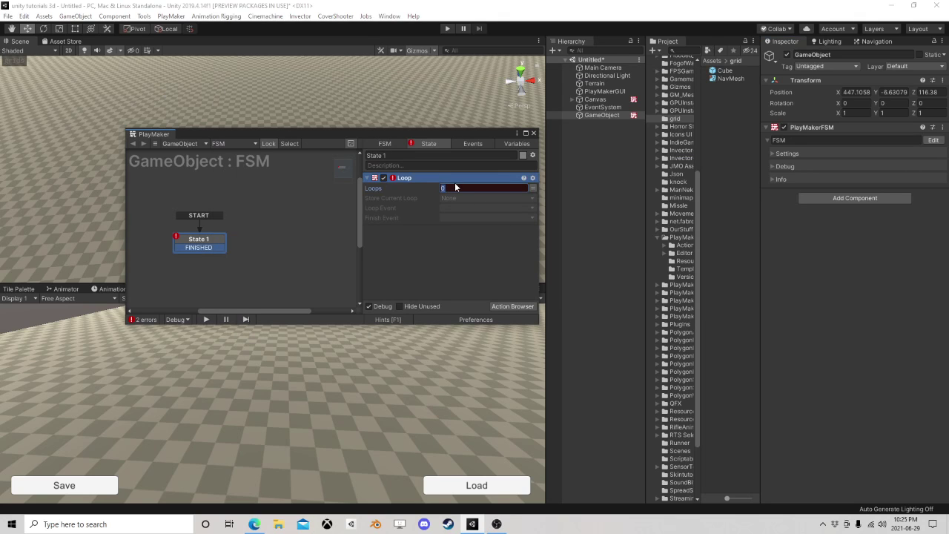
- Set Loops to 25 and assign a new event named loop as the Loop Event
{"action": "type", "text": "25"}
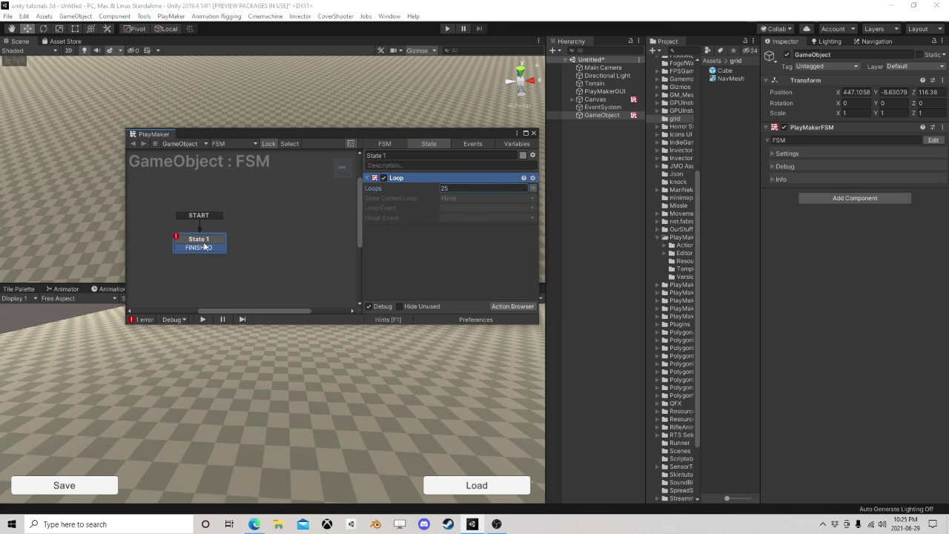
{"action": "right_click", "coordinate": [205, 246]}
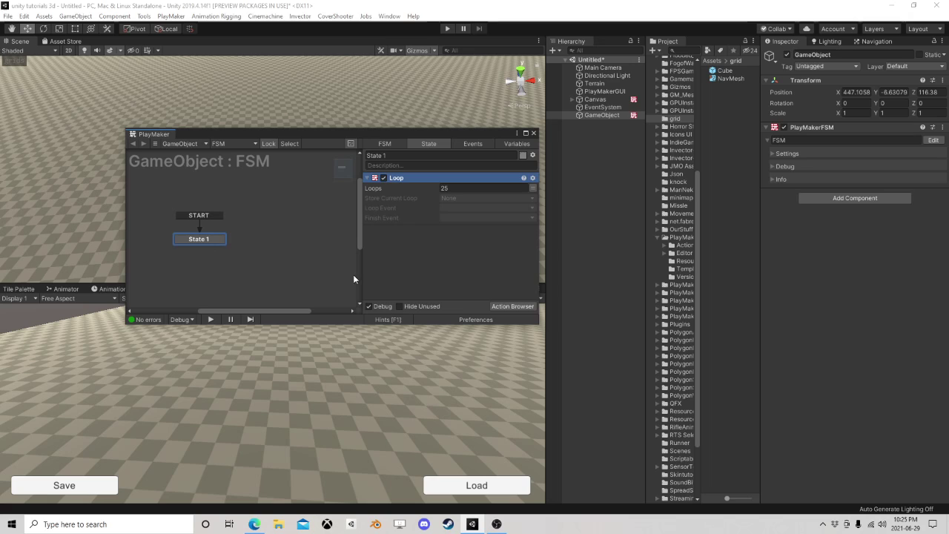
{"action": "left_click", "coordinate": [453, 208]}
{"action": "left_click", "coordinate": [461, 279]}
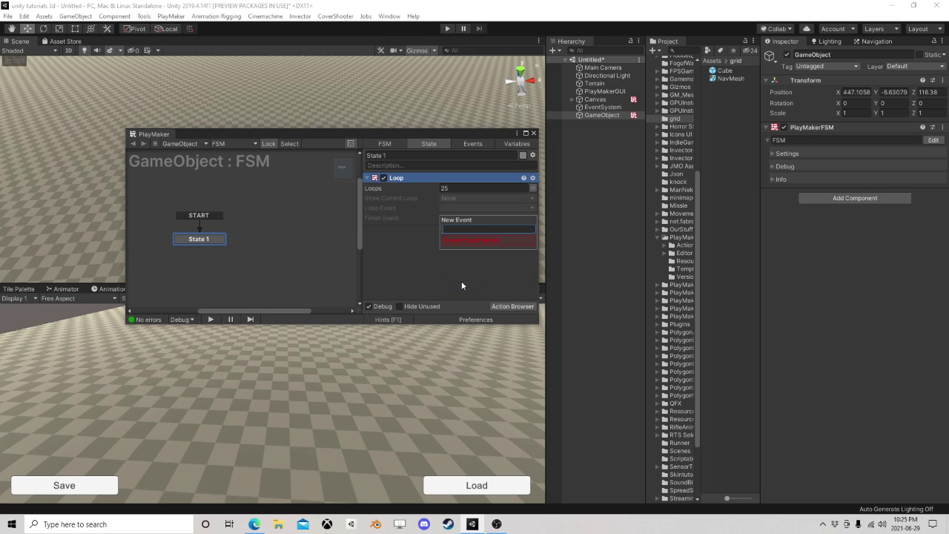
{"action": "type", "text": "loop"}
{"action": "key", "text": "Return"}
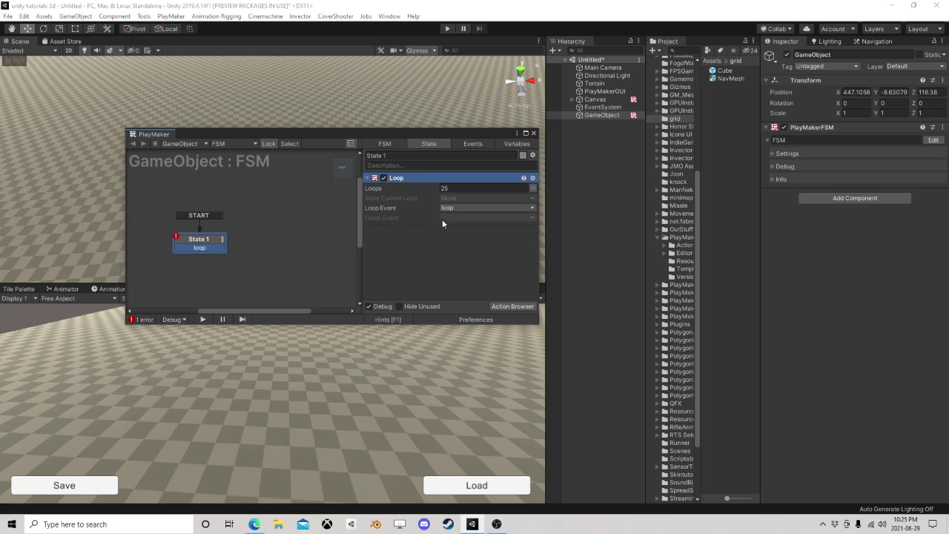
- Set a new done Finish Event and drag it out to a new state
{"action": "left_click", "coordinate": [452, 218]}
{"action": "left_click", "coordinate": [466, 301]}
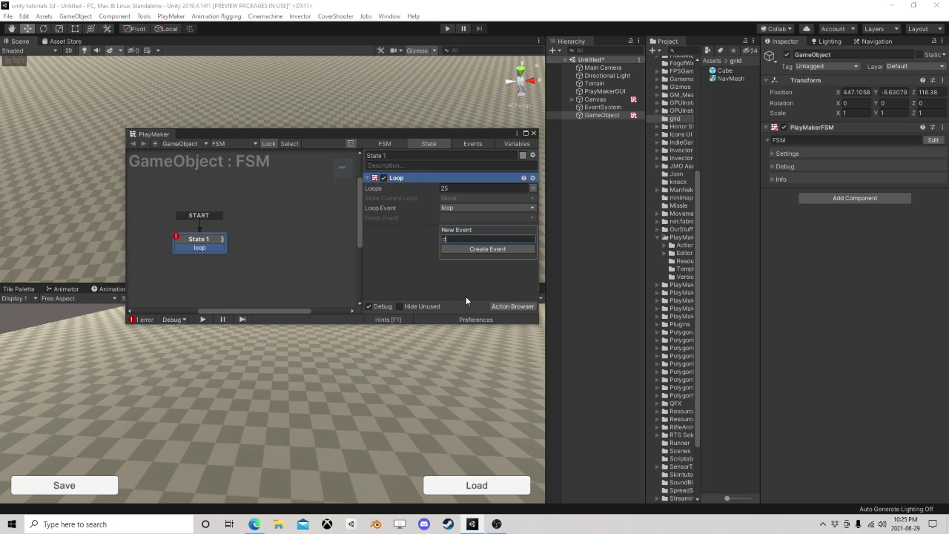
{"action": "type", "text": "done"}
{"action": "key", "text": "Return"}
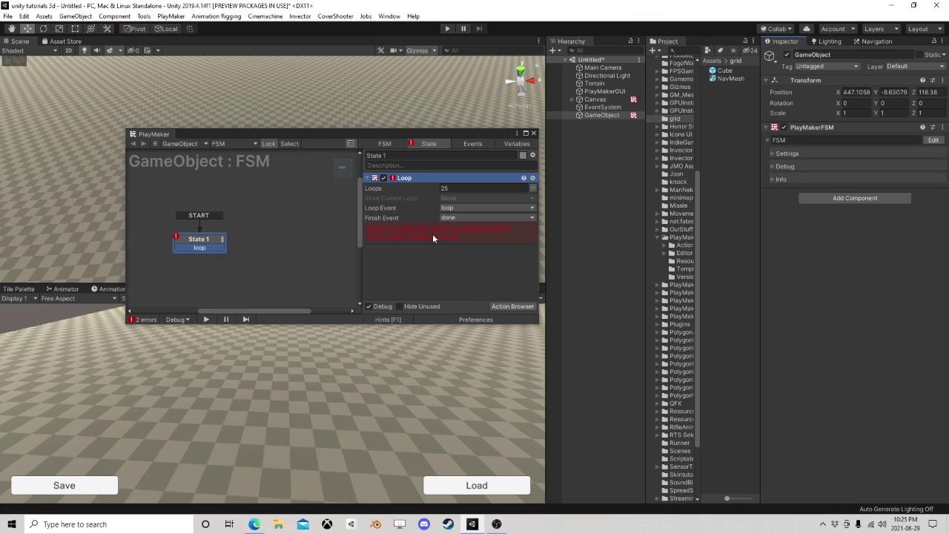
{"action": "left_click_drag", "start_coordinate": [213, 257], "coordinate": [294, 234]}
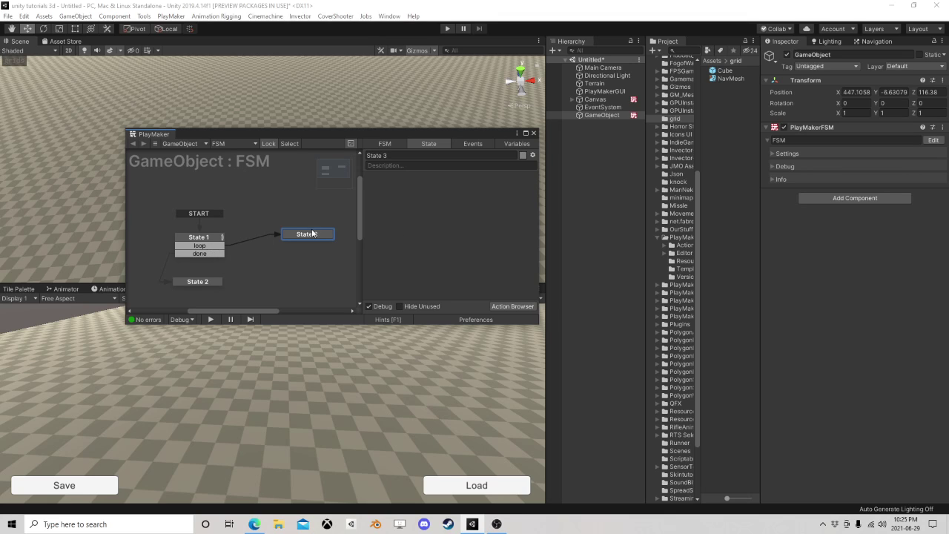
- Add a Create Object action to State 3 and make a Cube variable from the prefab
{"action": "left_click", "coordinate": [512, 306]}
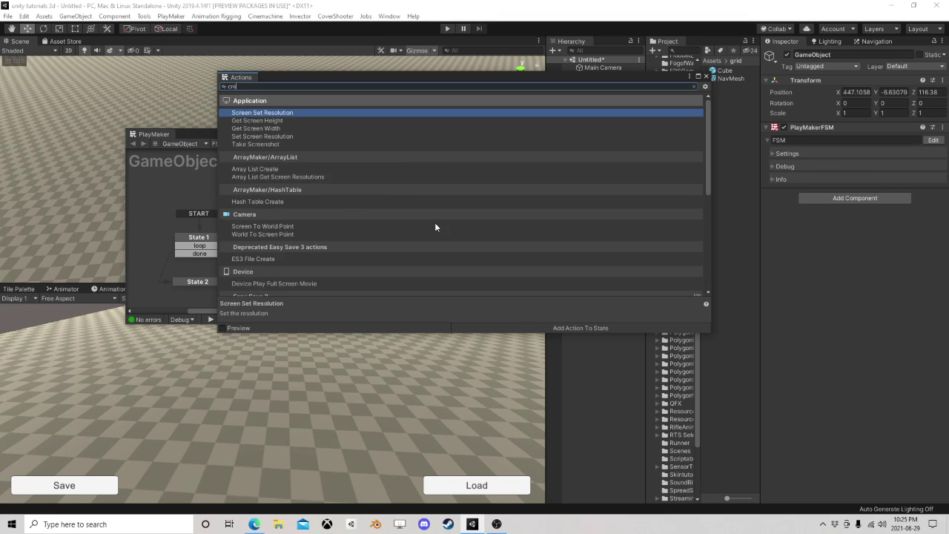
{"action": "type", "text": "create"}
{"action": "double_click", "coordinate": [258, 235]}
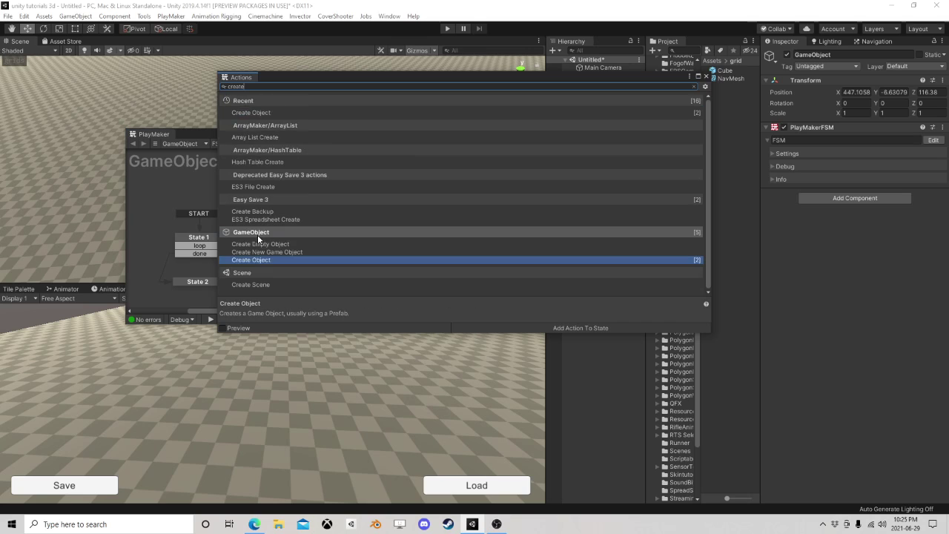
{"action": "left_click", "coordinate": [706, 77]}
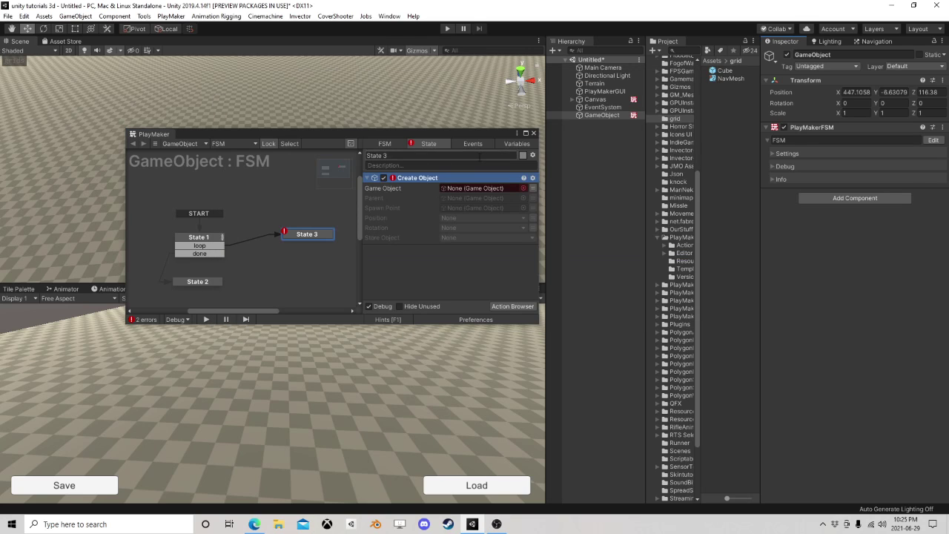
{"action": "left_click_drag", "start_coordinate": [730, 72], "coordinate": [452, 177]}
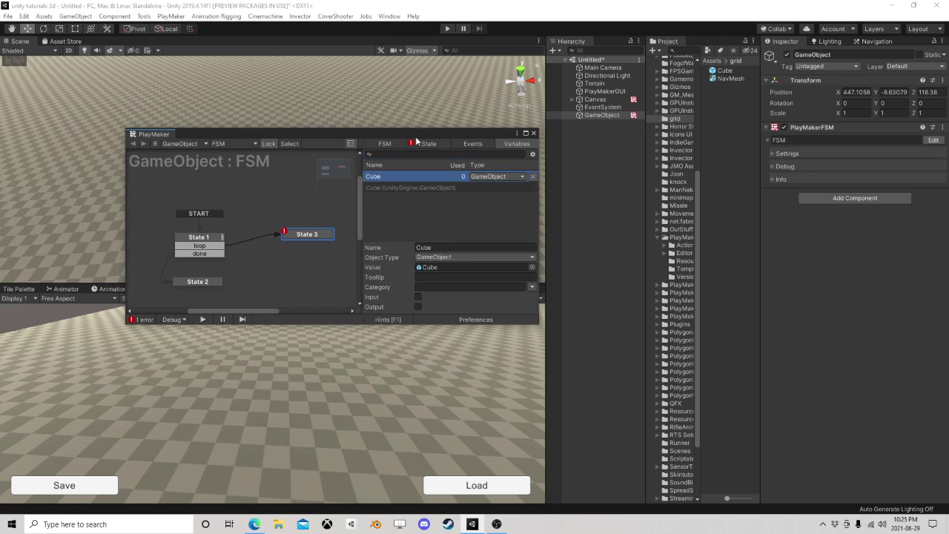
{"action": "left_click", "coordinate": [428, 144]}
- Set Game Object to the Cube variable and store the result in new variable Created
{"action": "left_click", "coordinate": [522, 188]}
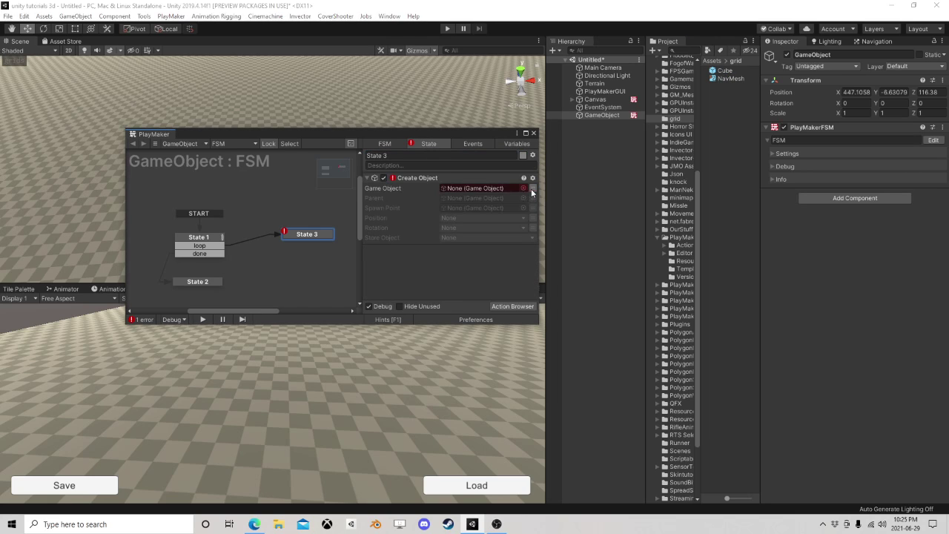
{"action": "left_click", "coordinate": [477, 190]}
{"action": "mouse_move", "coordinate": [467, 210]}
{"action": "left_click", "coordinate": [562, 211]}
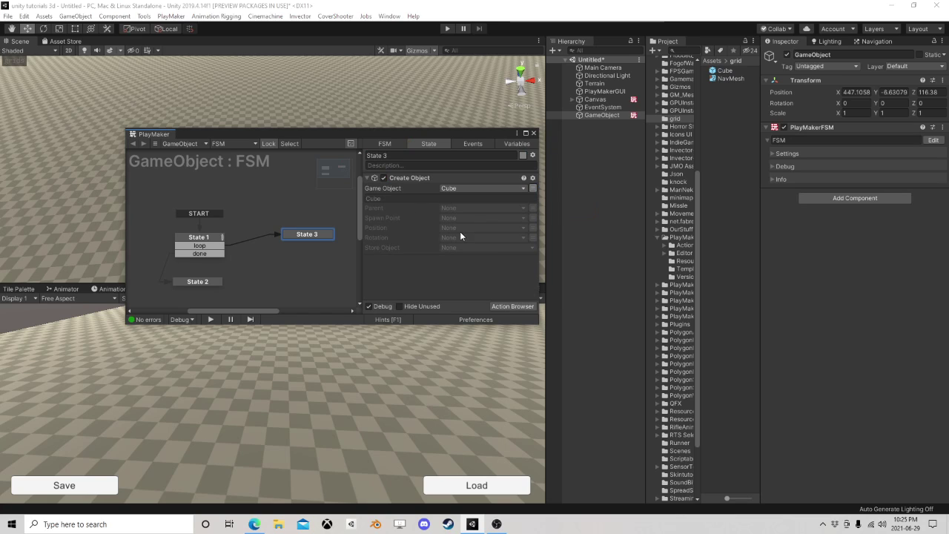
{"action": "left_click", "coordinate": [469, 248]}
{"action": "left_click", "coordinate": [482, 283]}
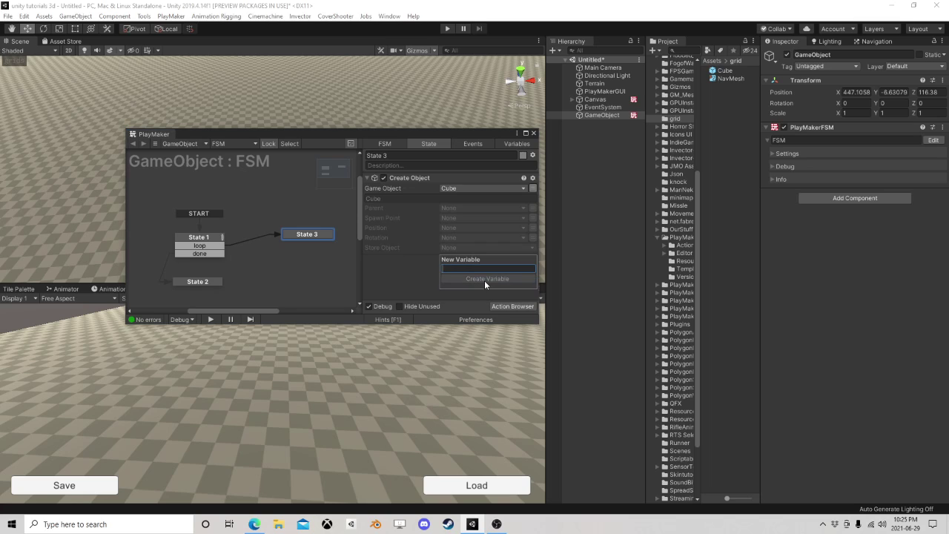
{"action": "type", "text": "Created"}
{"action": "left_click", "coordinate": [483, 280]}
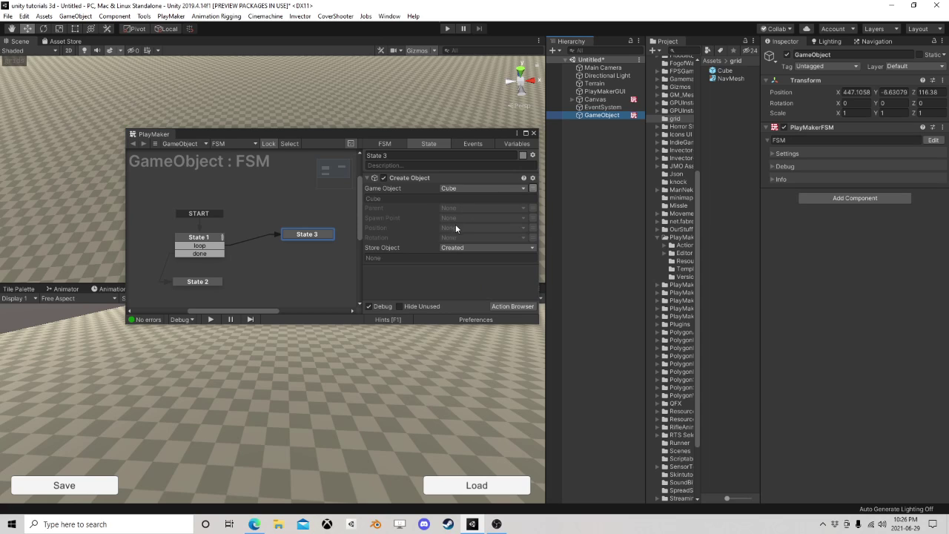
{"action": "left_click", "coordinate": [508, 304]}
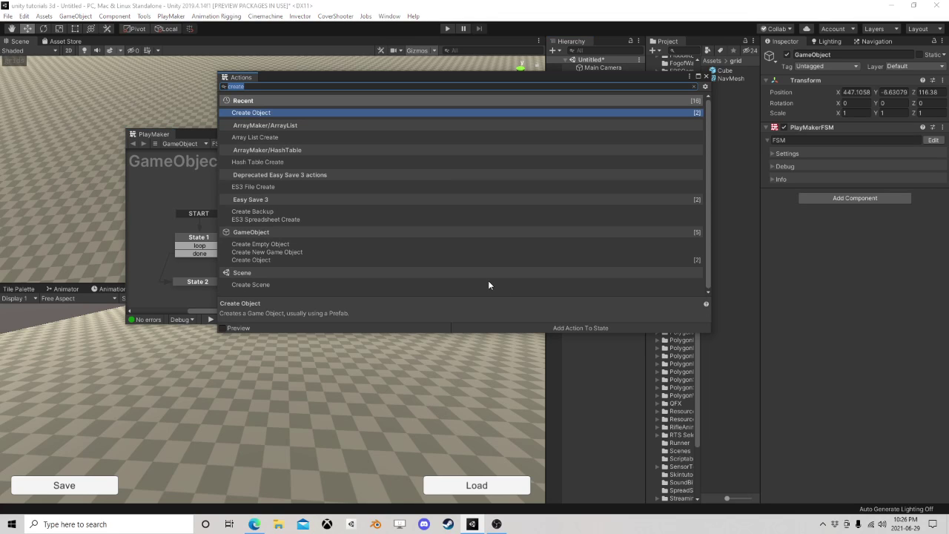
- Close the action list, move the FSM editor aside, and select the Main Camera
{"action": "left_click", "coordinate": [706, 77]}
{"action": "left_click_drag", "start_coordinate": [445, 135], "coordinate": [773, 198]}
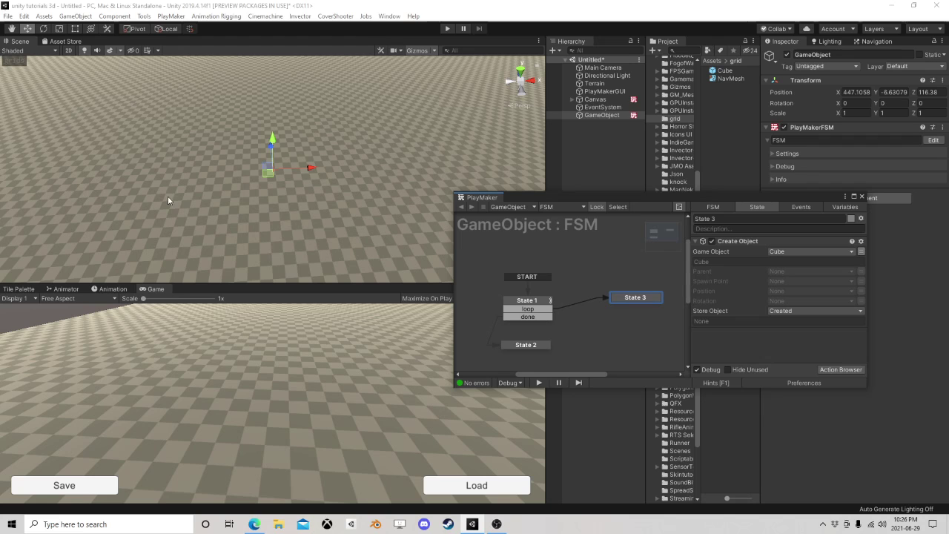
{"action": "left_click", "coordinate": [606, 67]}
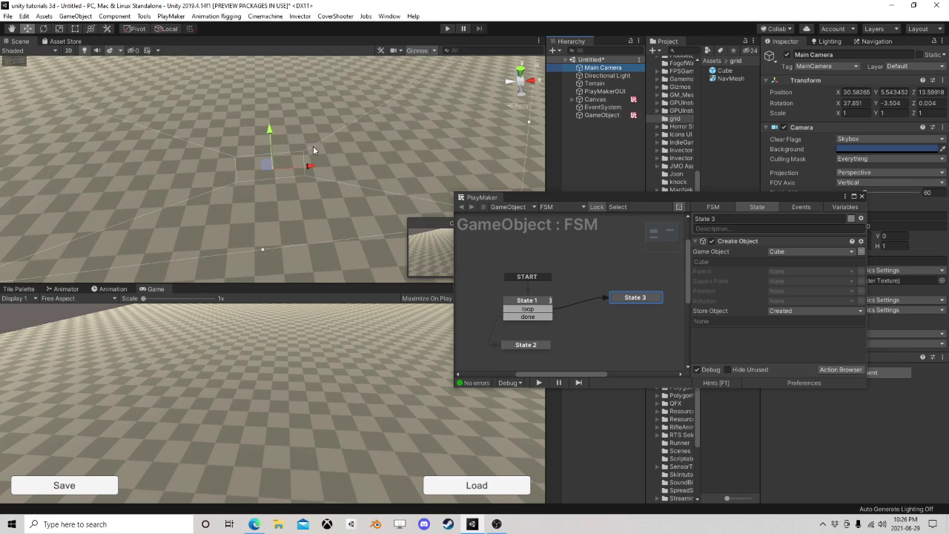
- Create a Sphere and set it on the ground at X 30.45, Y 0.45, Z 22.43
{"action": "left_click", "coordinate": [75, 15]}
{"action": "mouse_move", "coordinate": [94, 66]}
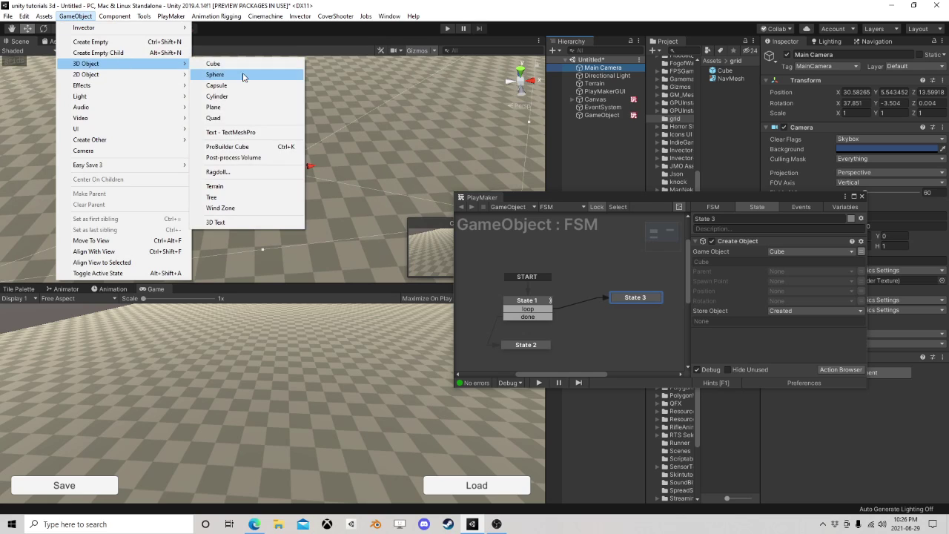
{"action": "left_click", "coordinate": [233, 78]}
{"action": "left_click_drag", "start_coordinate": [273, 169], "coordinate": [260, 67]}
{"action": "right_click_drag", "start_coordinate": [260, 69], "coordinate": [265, 118]}
{"action": "left_click_drag", "start_coordinate": [264, 118], "coordinate": [265, 181]}
{"action": "left_click_drag", "start_coordinate": [706, 198], "coordinate": [372, 157]}
- Add a Get Position action to State 3 that reads a specified game object
{"action": "left_click", "coordinate": [499, 328]}
{"action": "type", "text": "get p"}
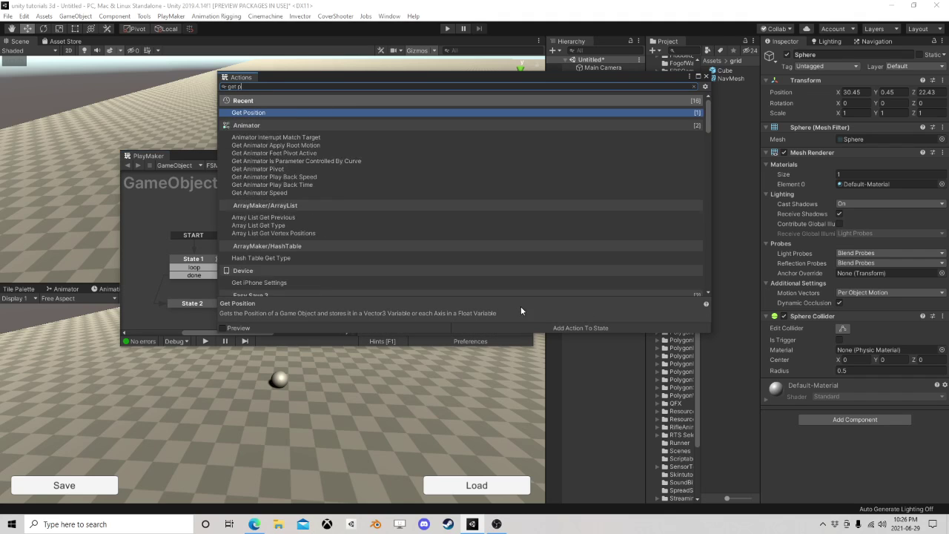
{"action": "type", "text": "os"}
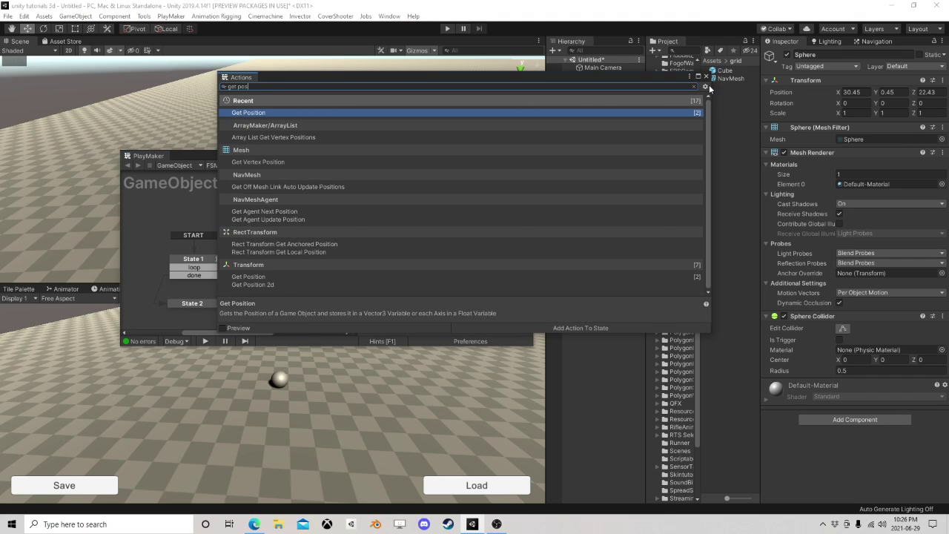
{"action": "left_click", "coordinate": [704, 76]}
{"action": "left_click", "coordinate": [455, 245]}
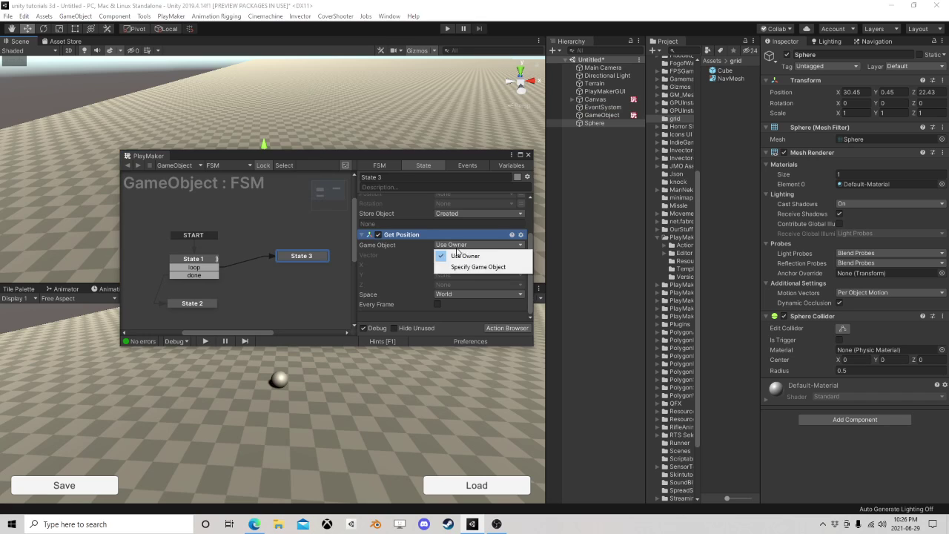
{"action": "left_click", "coordinate": [467, 266]}
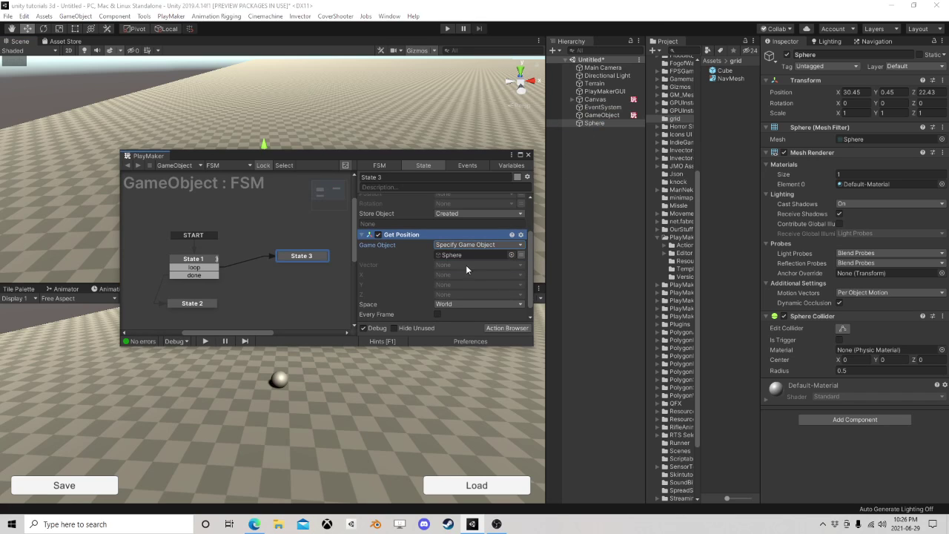
- Store the position in a new vector variable Sphere and move the action to the top
{"action": "left_click", "coordinate": [454, 265]}
{"action": "left_click", "coordinate": [467, 288]}
{"action": "type", "text": "Sp"}
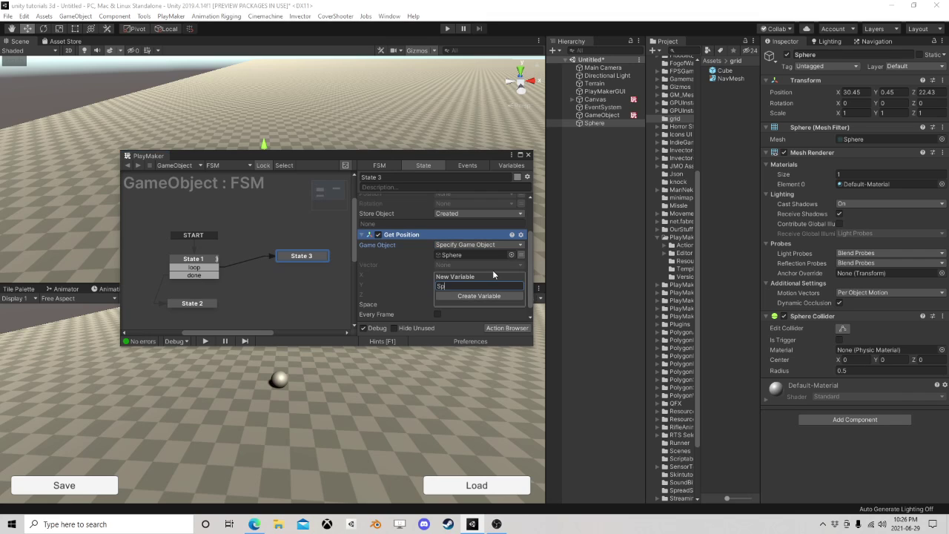
{"action": "type", "text": "here"}
{"action": "key", "text": "Return"}
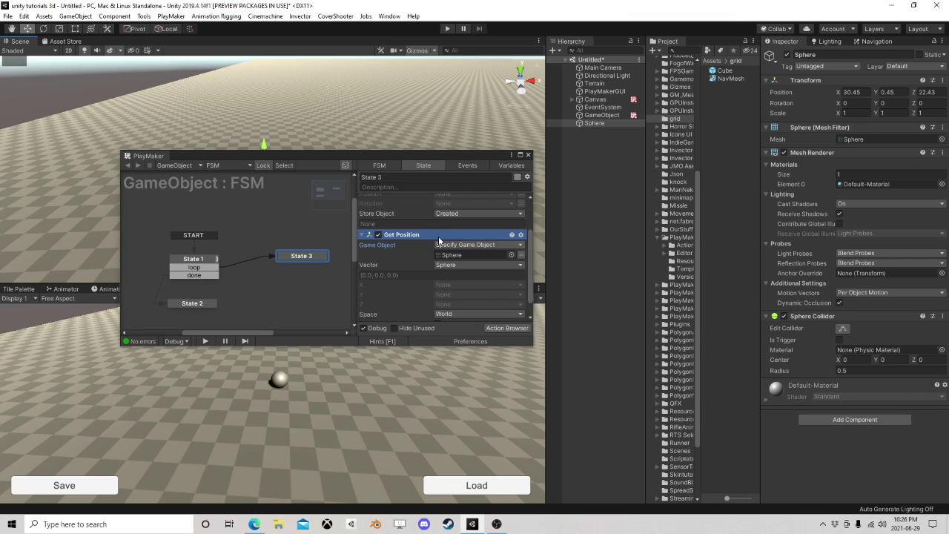
{"action": "right_click", "coordinate": [399, 237]}
{"action": "left_click", "coordinate": [444, 314]}
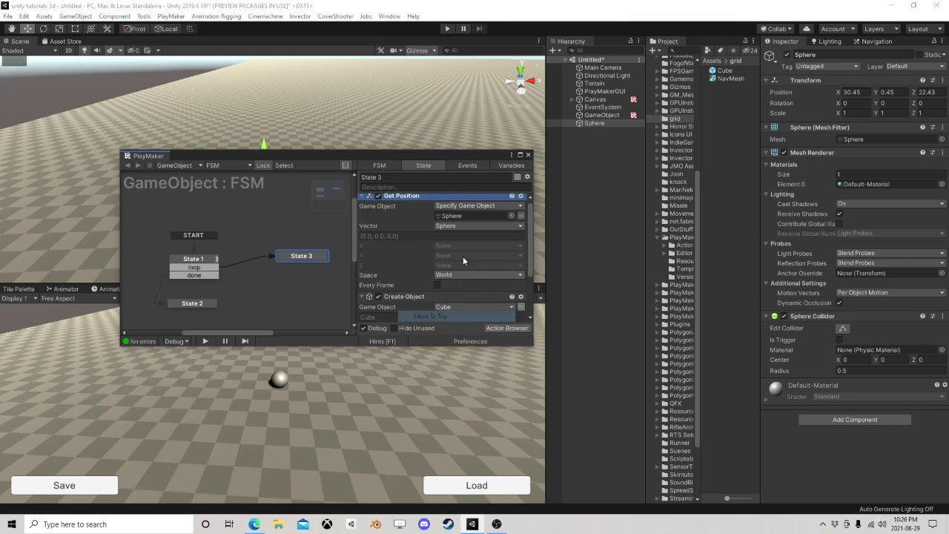
{"action": "left_click", "coordinate": [519, 329]}
- Add a Random Float action ranging -10 to 10 and choose a variable for its result
{"action": "type", "text": "ra"}
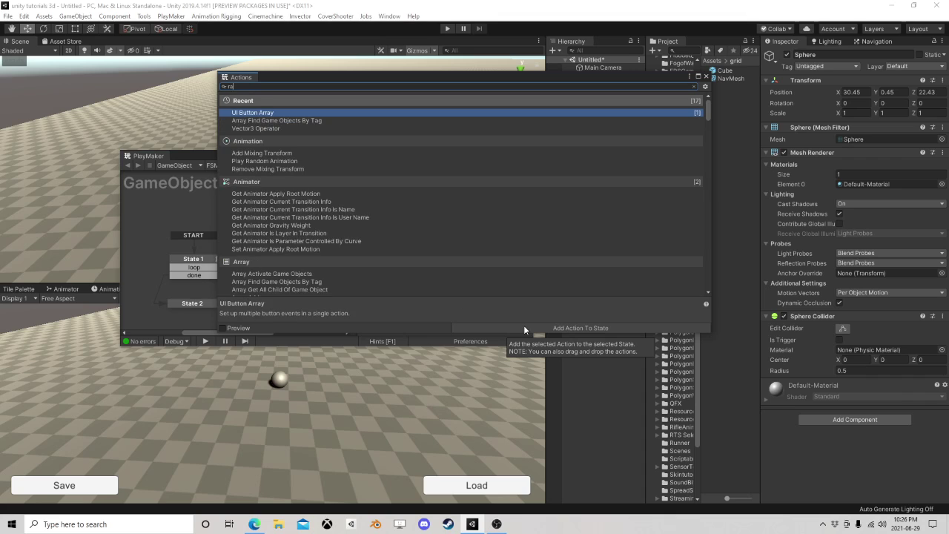
{"action": "type", "text": "ndom flo"}
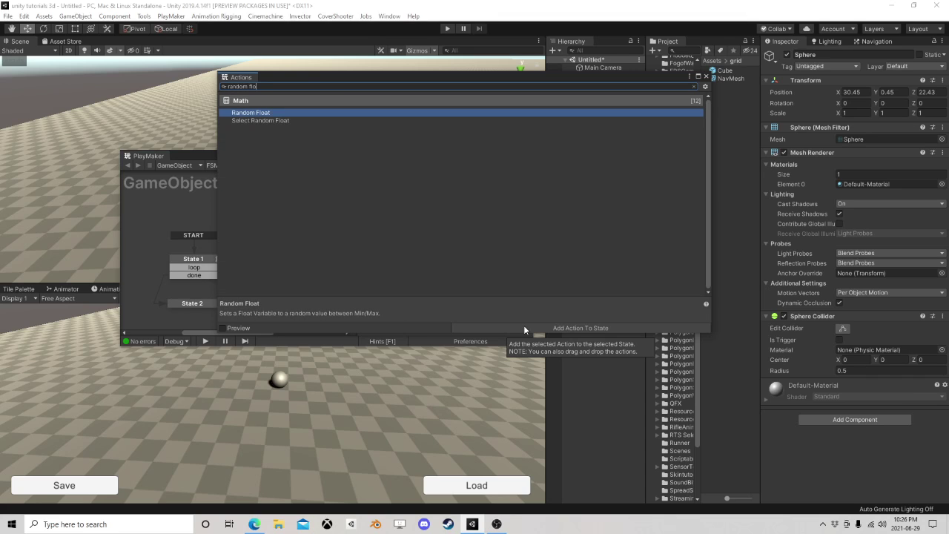
{"action": "type", "text": "at"}
{"action": "double_click", "coordinate": [275, 113]}
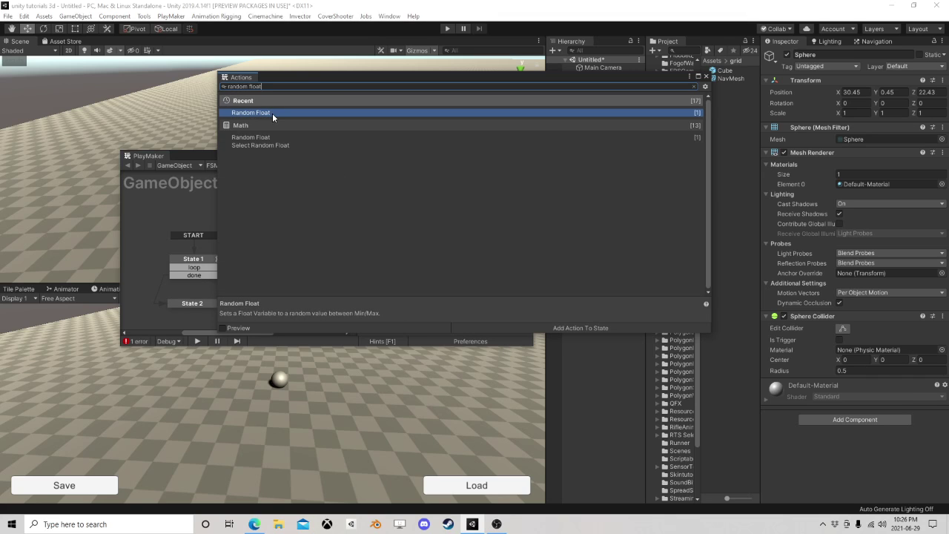
{"action": "left_click", "coordinate": [704, 77]}
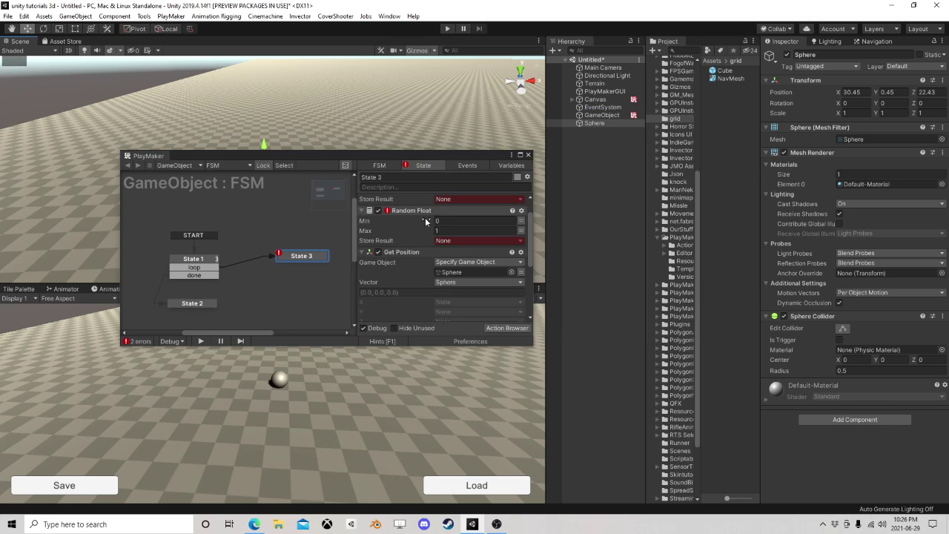
{"action": "left_click", "coordinate": [458, 220]}
{"action": "type", "text": "-"}
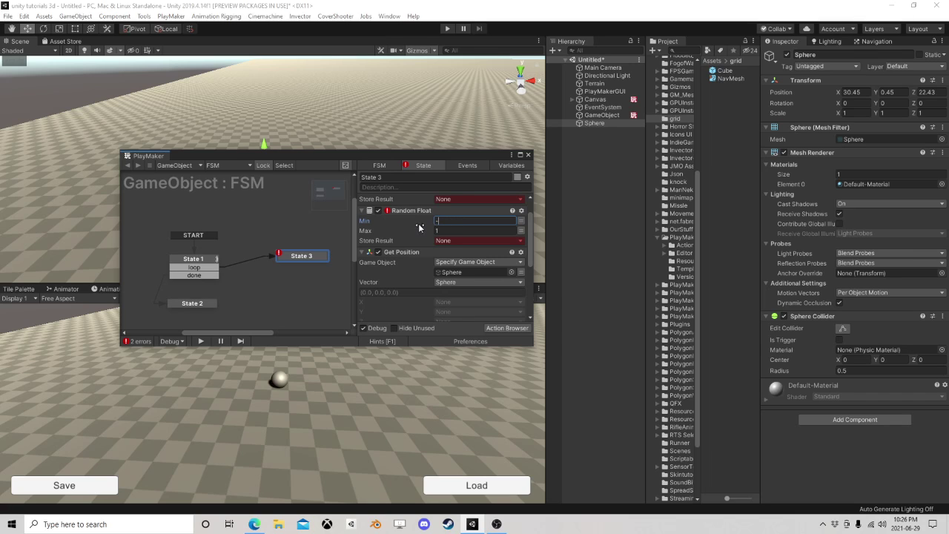
{"action": "type", "text": "1"}
{"action": "left_click", "coordinate": [390, 222]}
{"action": "type", "text": "10"}
{"action": "key", "text": "Tab"}
{"action": "type", "text": "10"}
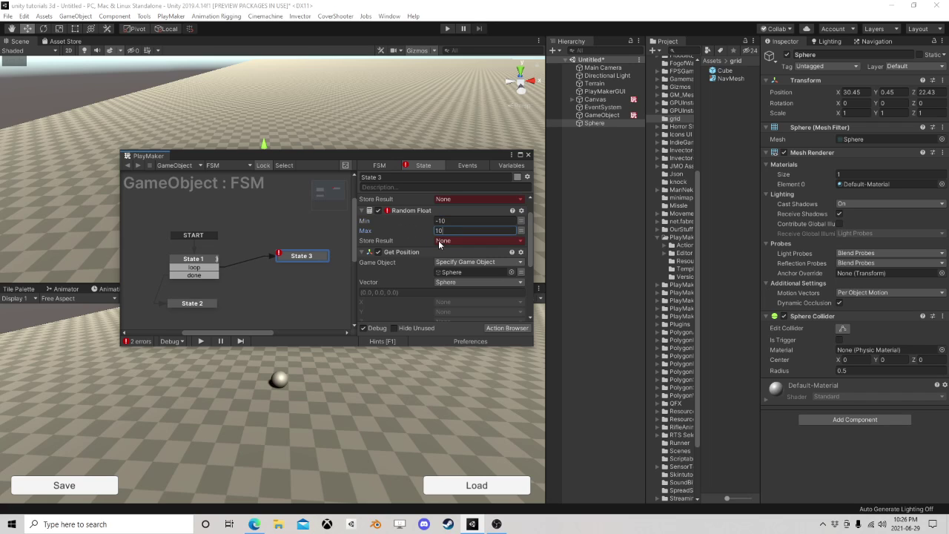
{"action": "left_click", "coordinate": [463, 262]}
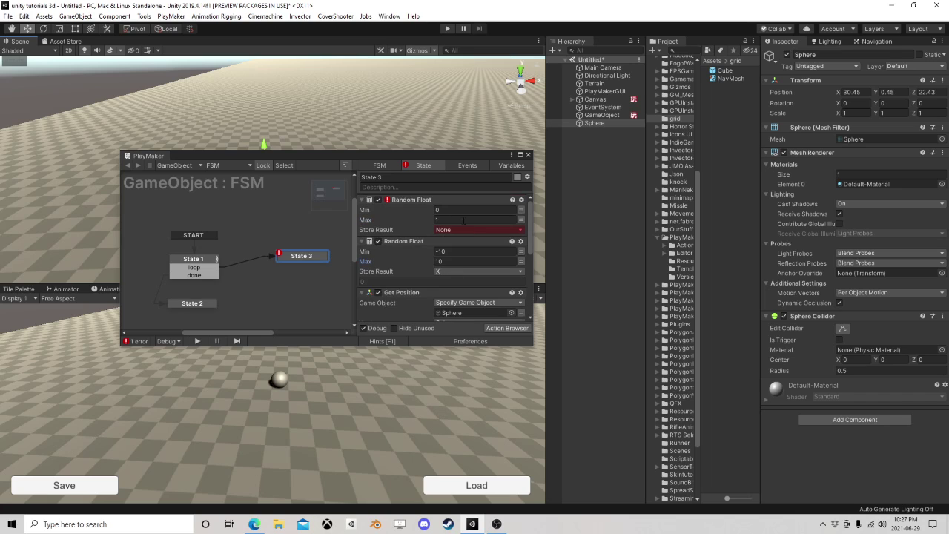
- Set the other Random Float's Min to -10 and store its result in a new Z variable
{"action": "left_click", "coordinate": [464, 210]}
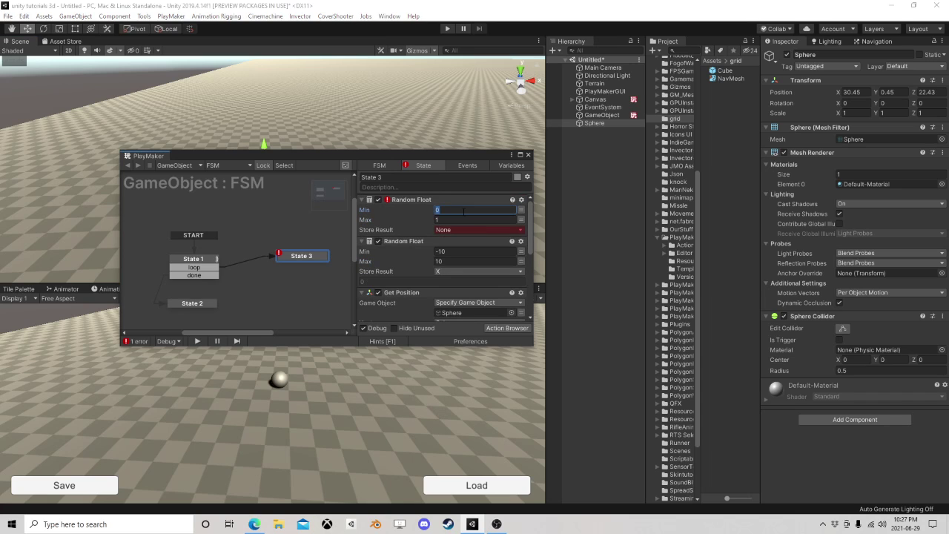
{"action": "type", "text": "-10"}
{"action": "key", "text": "Tab"}
{"action": "left_click", "coordinate": [448, 230]}
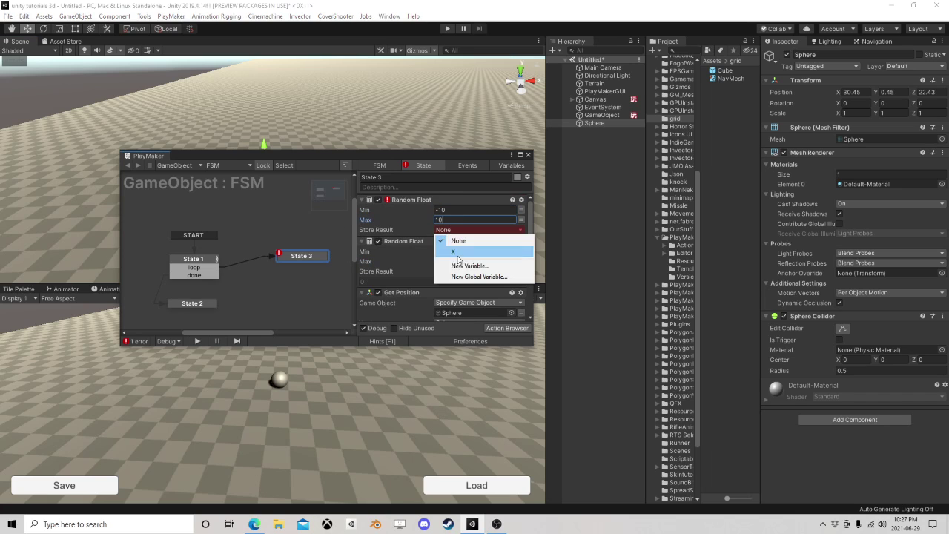
{"action": "left_click", "coordinate": [452, 261]}
{"action": "key", "text": "Escape"}
{"action": "scroll", "coordinate": [474, 269], "scroll_direction": "down", "scroll_amount": 6}
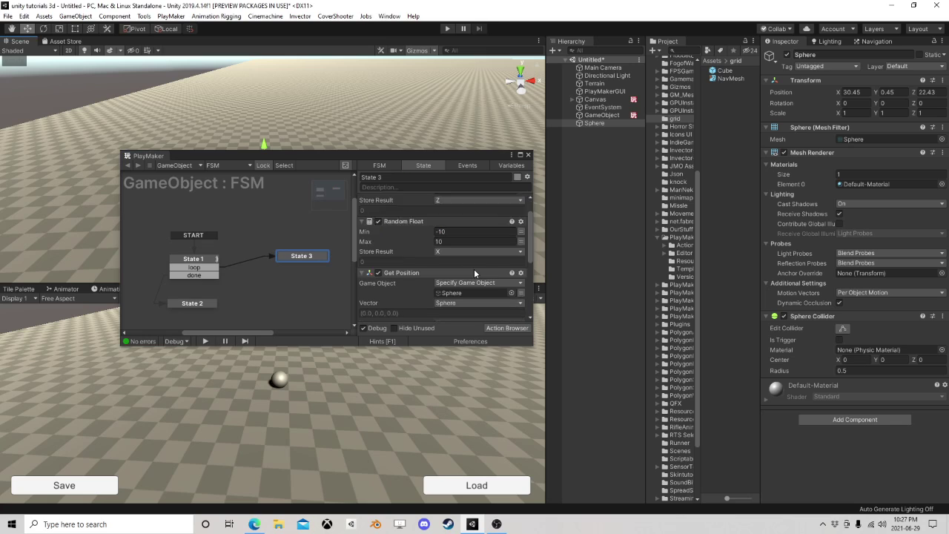
- Add a Vector3 Add XYZ action and drag Get Position above it
{"action": "left_click", "coordinate": [512, 327]}
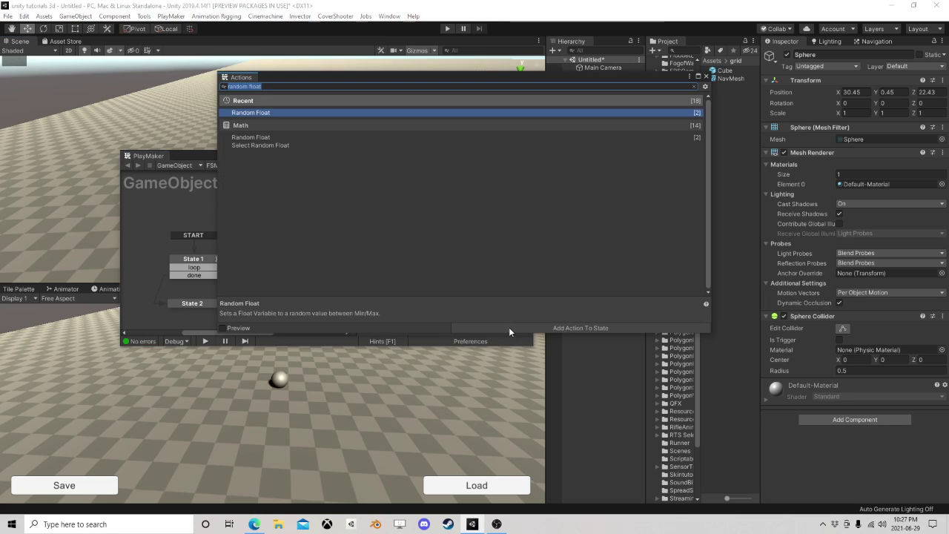
{"action": "type", "text": "vect"}
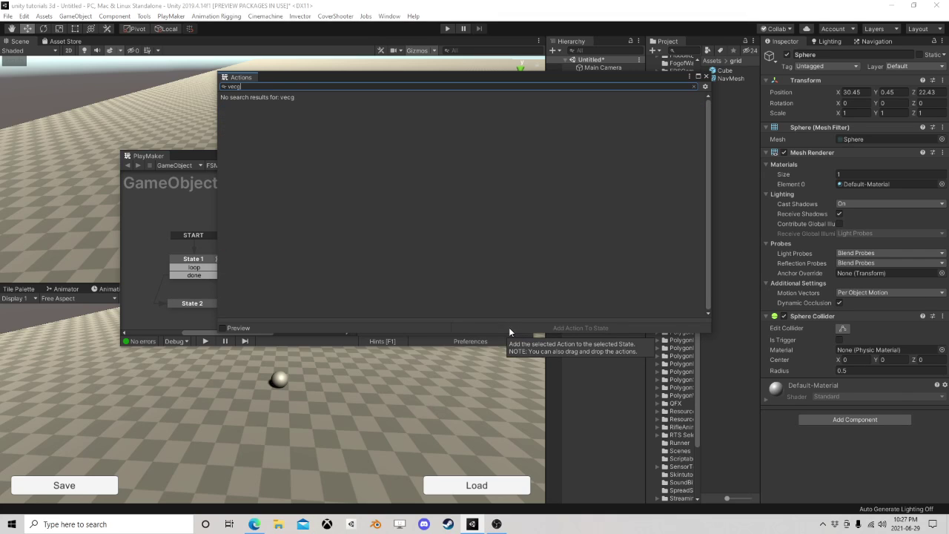
{"action": "type", "text": "or"}
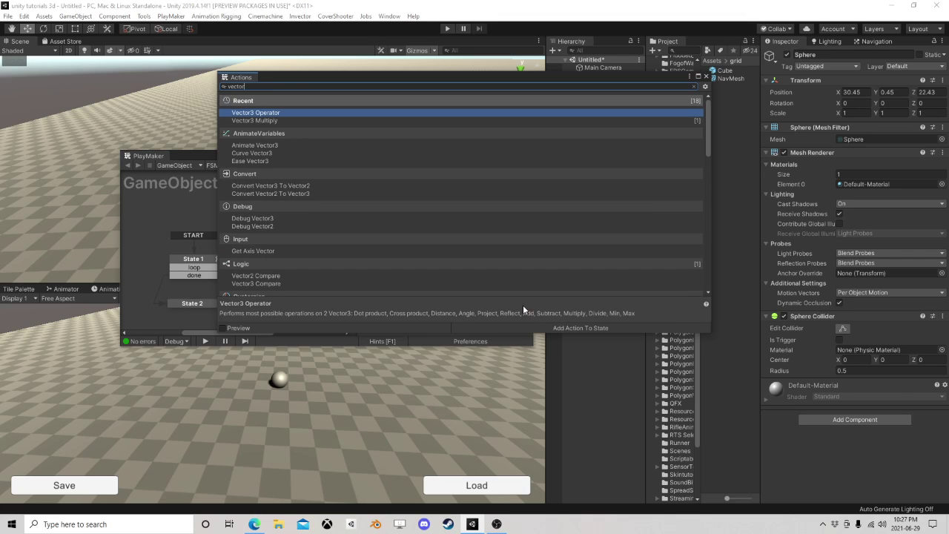
{"action": "type", "text": " 3 add"}
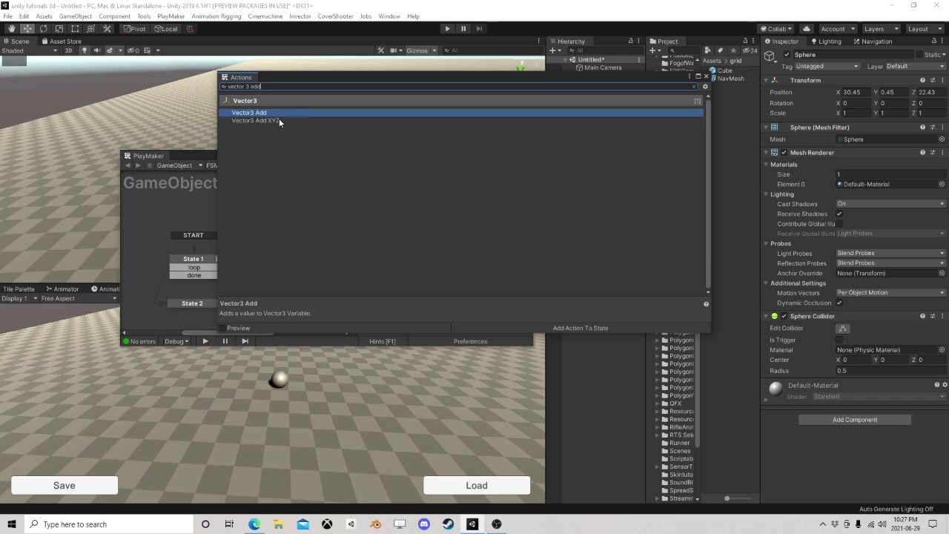
{"action": "double_click", "coordinate": [279, 120]}
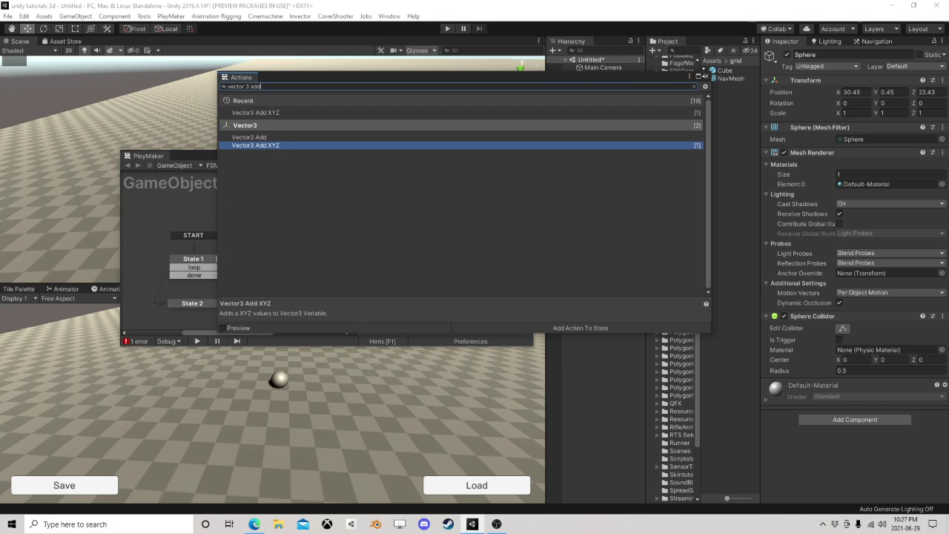
{"action": "left_click", "coordinate": [705, 76]}
{"action": "scroll", "coordinate": [445, 228], "scroll_direction": "up", "scroll_amount": 5}
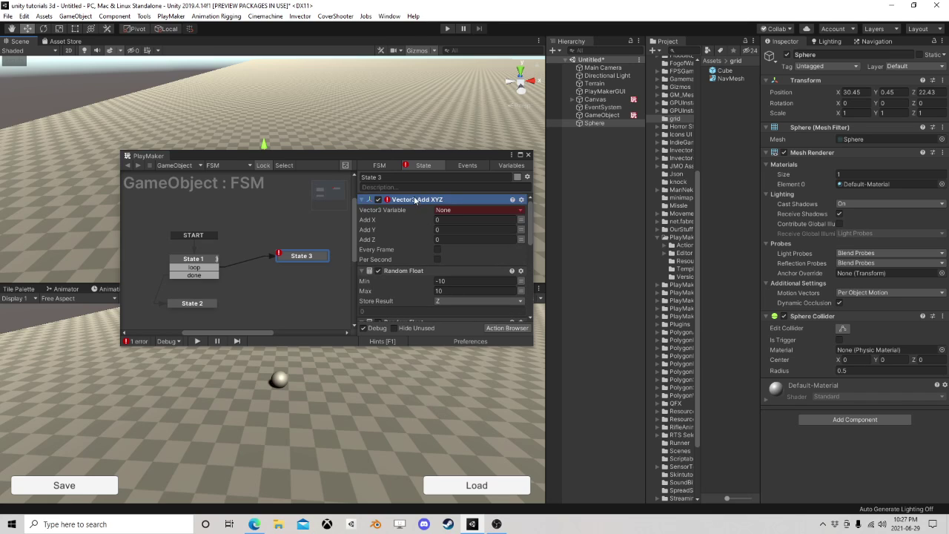
{"action": "scroll", "coordinate": [434, 319], "scroll_direction": "down", "scroll_amount": 8}
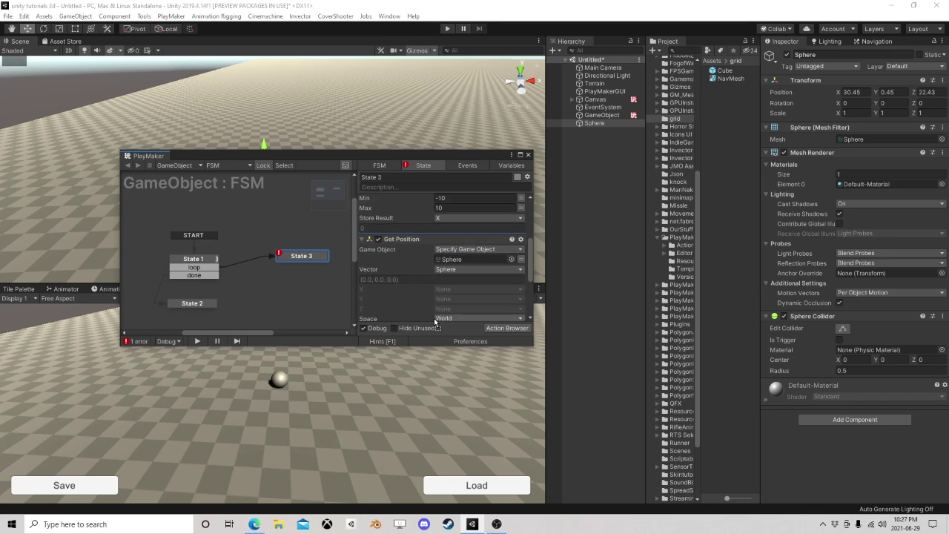
{"action": "scroll", "coordinate": [434, 318], "scroll_direction": "down", "scroll_amount": 4}
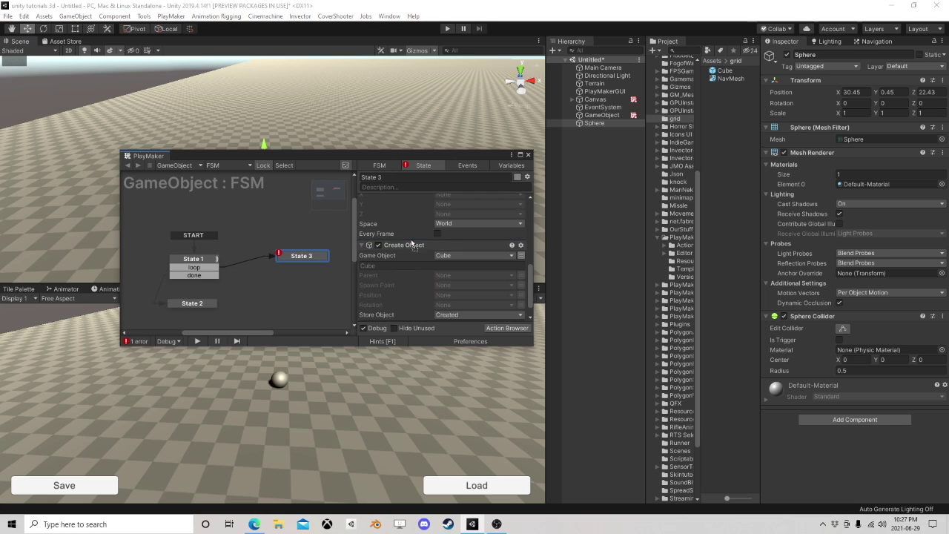
{"action": "scroll", "coordinate": [413, 245], "scroll_direction": "up", "scroll_amount": 2}
{"action": "scroll", "coordinate": [425, 254], "scroll_direction": "up", "scroll_amount": 6}
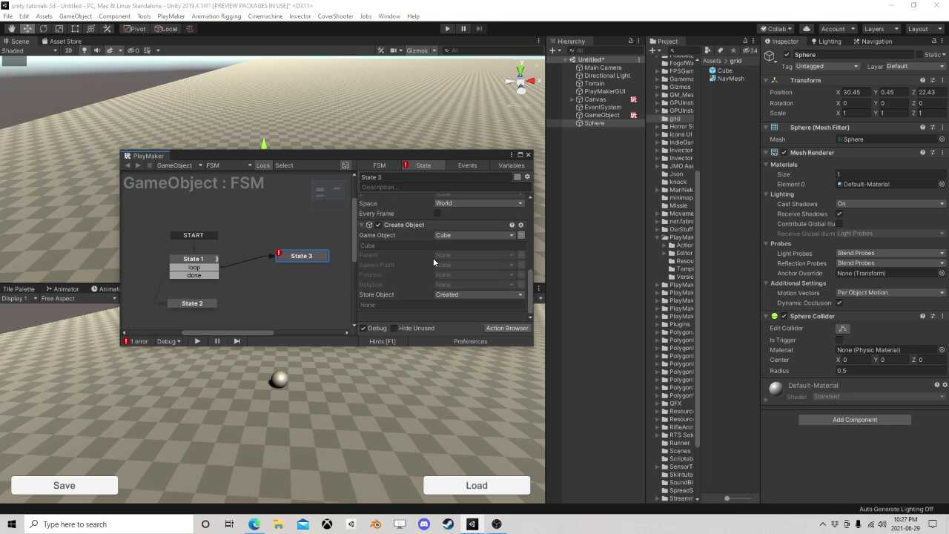
{"action": "scroll", "coordinate": [437, 255], "scroll_direction": "down", "scroll_amount": 2}
{"action": "left_click", "coordinate": [424, 272]}
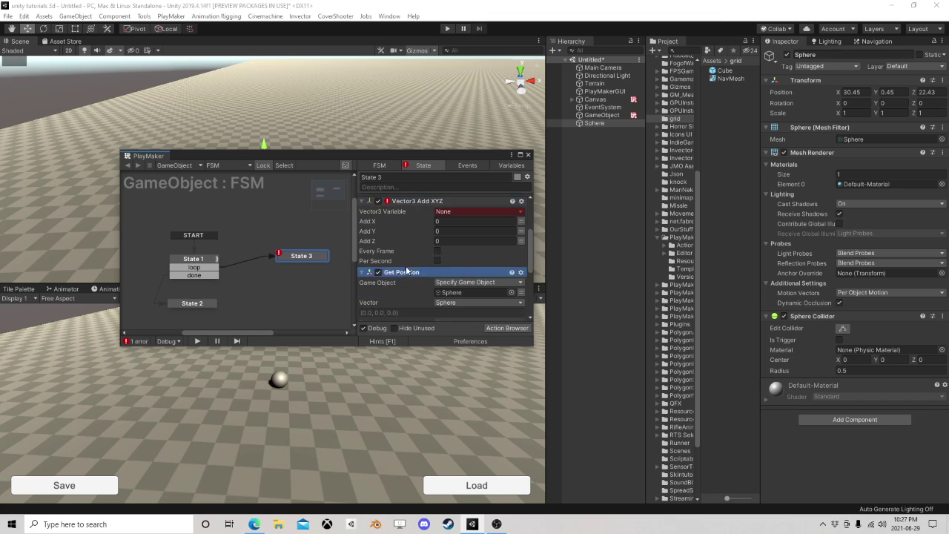
{"action": "left_click_drag", "start_coordinate": [424, 272], "coordinate": [415, 201]}
- Make Vector3 Add XYZ add the X and Z variables to the Sphere vector
{"action": "scroll", "coordinate": [423, 270], "scroll_direction": "down", "scroll_amount": 3}
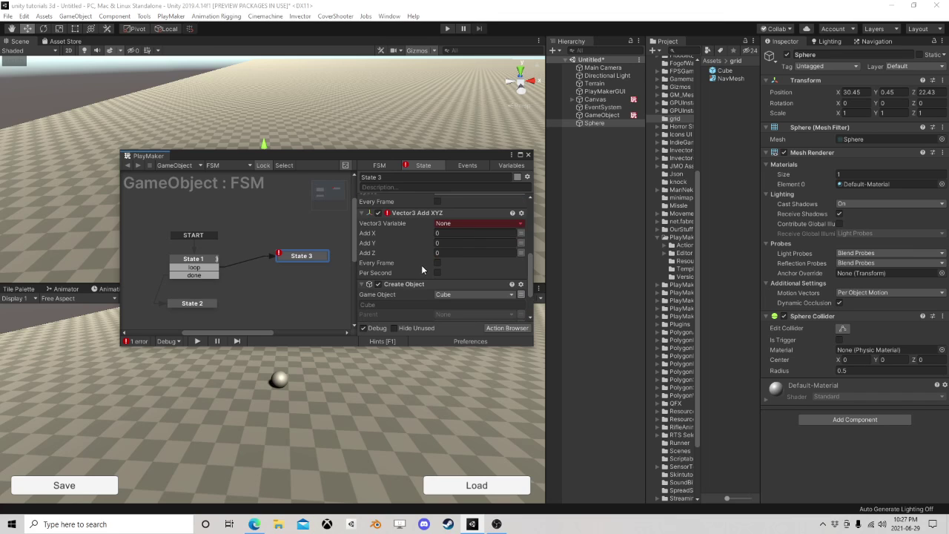
{"action": "scroll", "coordinate": [421, 263], "scroll_direction": "up", "scroll_amount": 4}
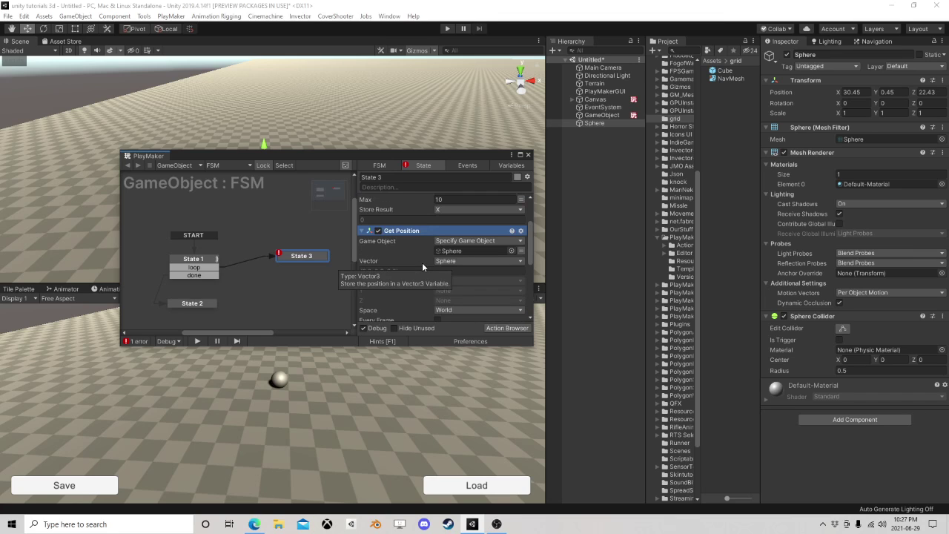
{"action": "scroll", "coordinate": [421, 262], "scroll_direction": "down", "scroll_amount": 3}
{"action": "left_click", "coordinate": [486, 253]}
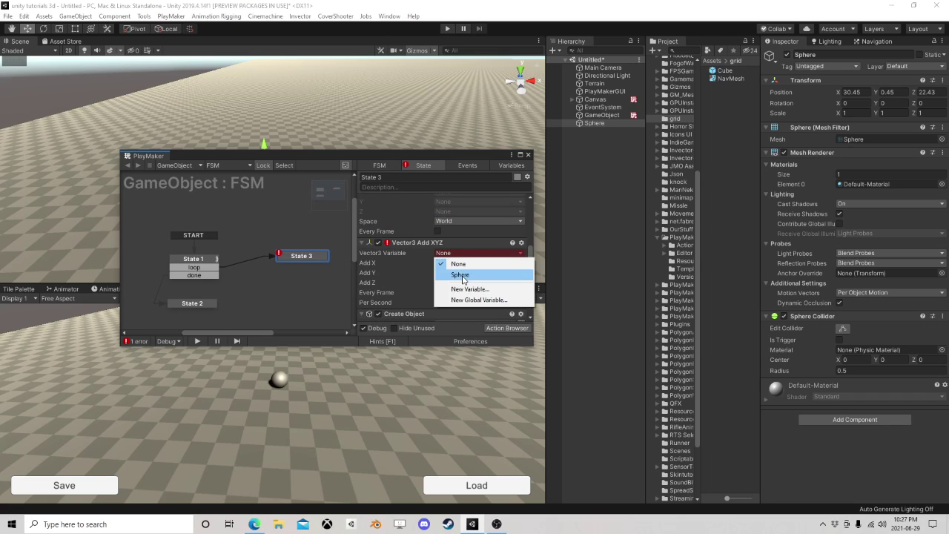
{"action": "left_click", "coordinate": [475, 274]}
{"action": "scroll", "coordinate": [475, 275], "scroll_direction": "down", "scroll_amount": 2}
{"action": "left_click", "coordinate": [520, 243]}
{"action": "left_click", "coordinate": [474, 243]}
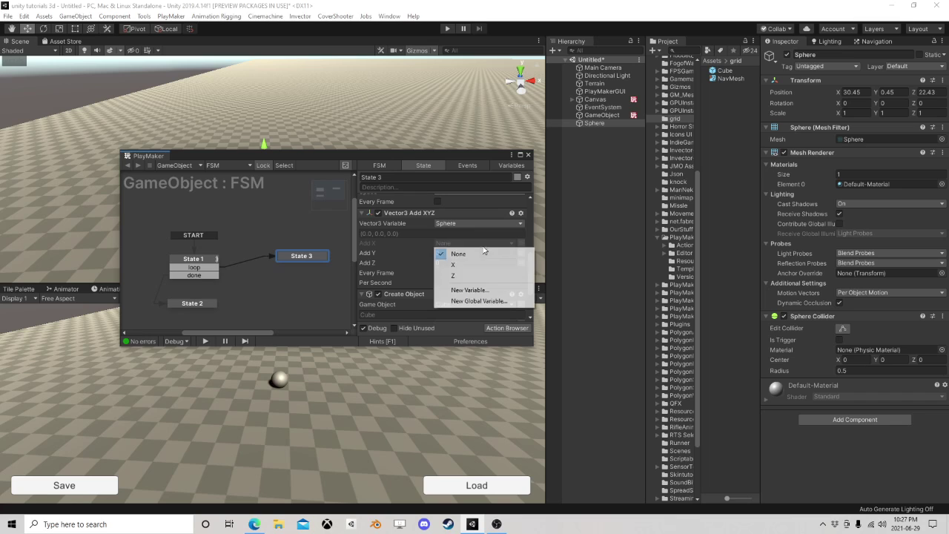
{"action": "left_click", "coordinate": [470, 265]}
{"action": "left_click", "coordinate": [520, 272]}
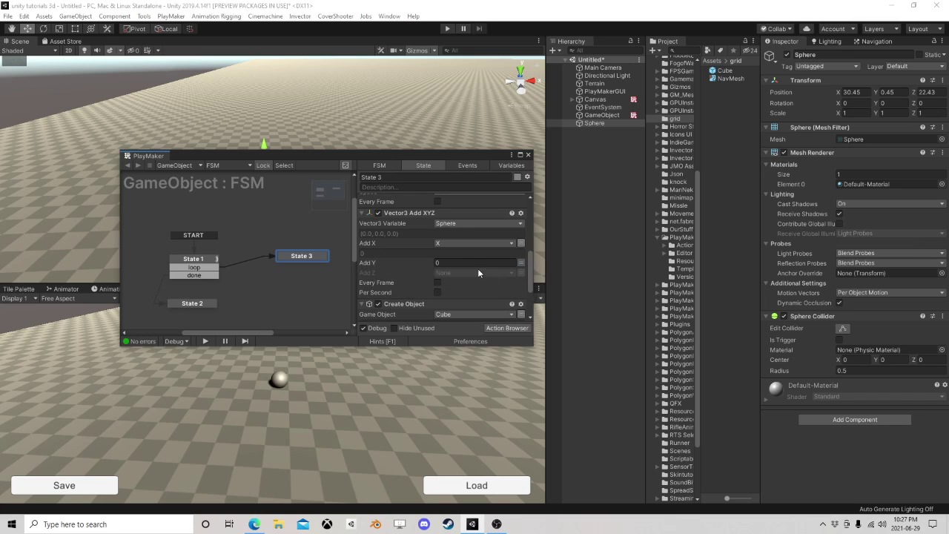
{"action": "left_click", "coordinate": [474, 273]}
{"action": "left_click", "coordinate": [471, 300]}
- Set Create Object's spawn position to the Sphere variable
{"action": "scroll", "coordinate": [472, 265], "scroll_direction": "down", "scroll_amount": 4}
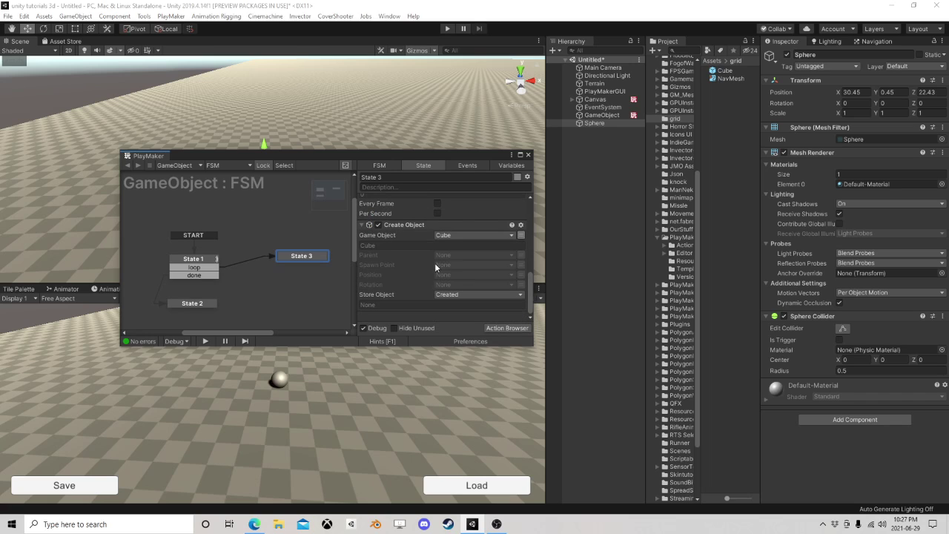
{"action": "left_click", "coordinate": [448, 278]}
{"action": "left_click", "coordinate": [452, 297]}
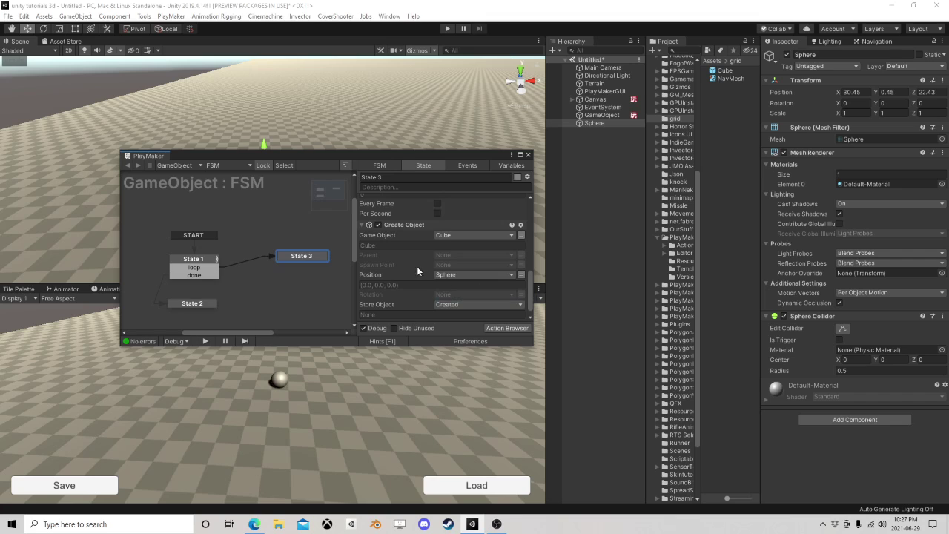
{"action": "right_click", "coordinate": [298, 258]}
{"action": "mouse_move", "coordinate": [348, 261]}
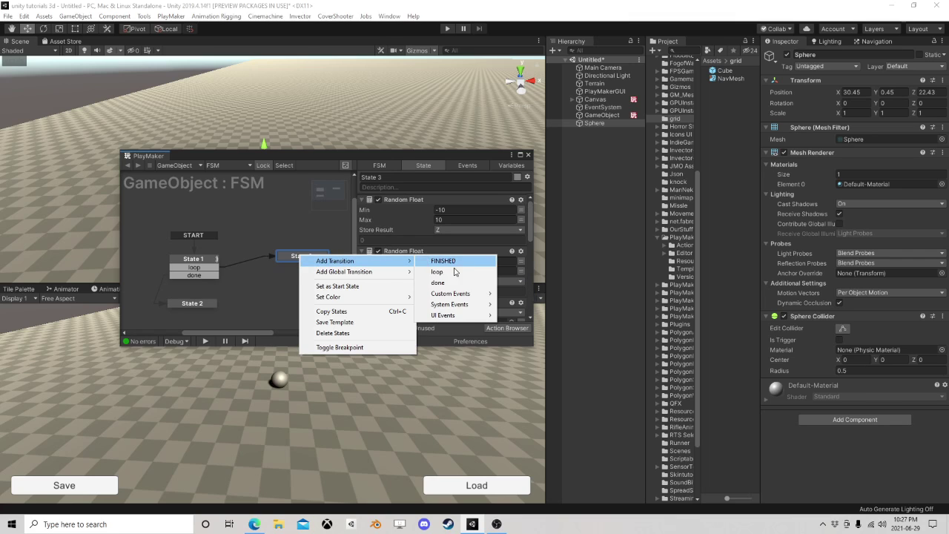
{"action": "left_click", "coordinate": [442, 260]}
{"action": "left_click_drag", "start_coordinate": [311, 265], "coordinate": [215, 264]}
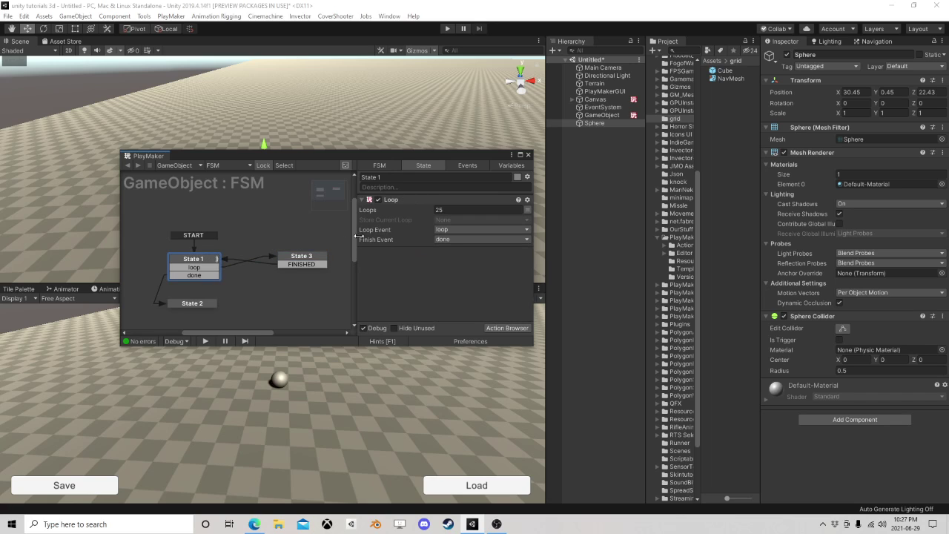
{"action": "left_click_drag", "start_coordinate": [297, 256], "coordinate": [292, 261]}
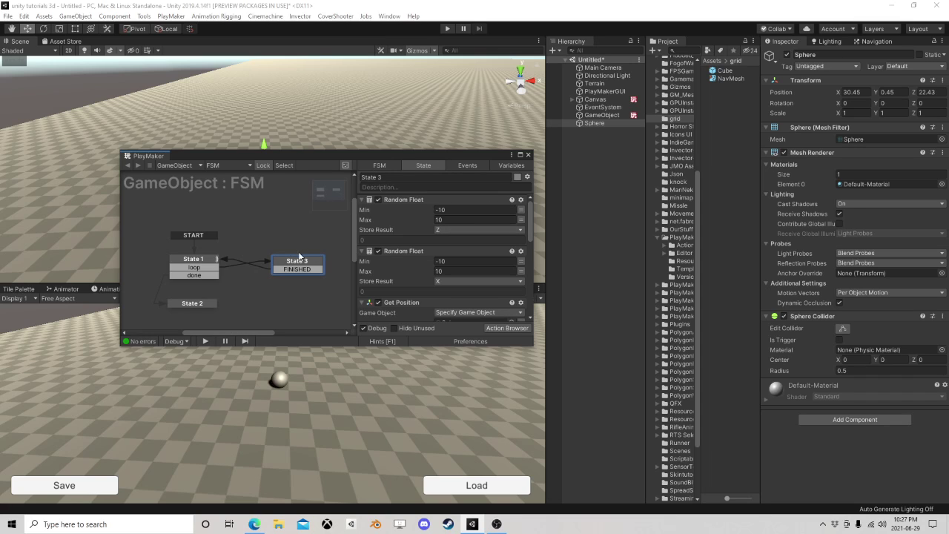
{"action": "scroll", "coordinate": [439, 273], "scroll_direction": "down", "scroll_amount": 5}
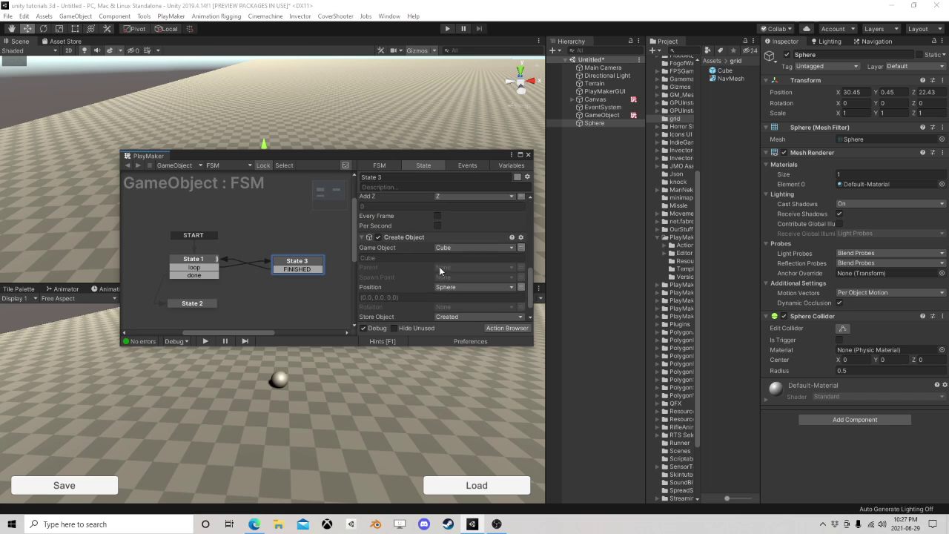
- Select the FSM's GameObject in the Hierarchy and rename it SpawnManager in the Inspector
{"action": "scroll", "coordinate": [440, 271], "scroll_direction": "up", "scroll_amount": 5}
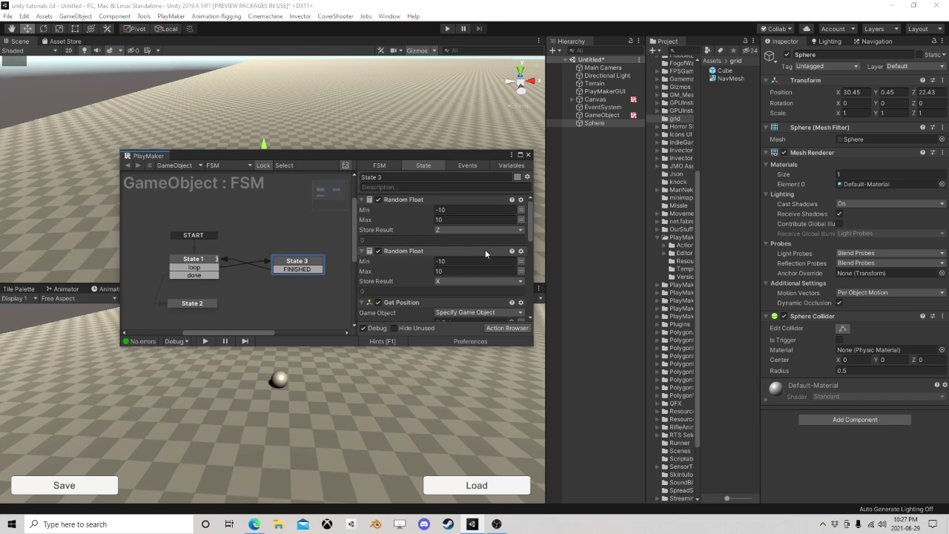
{"action": "left_click", "coordinate": [602, 115]}
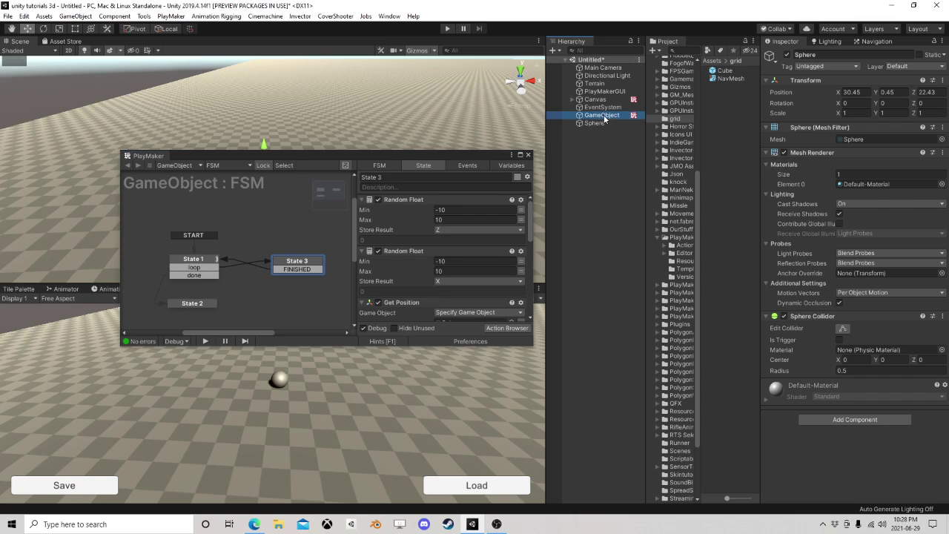
{"action": "left_click", "coordinate": [841, 55]}
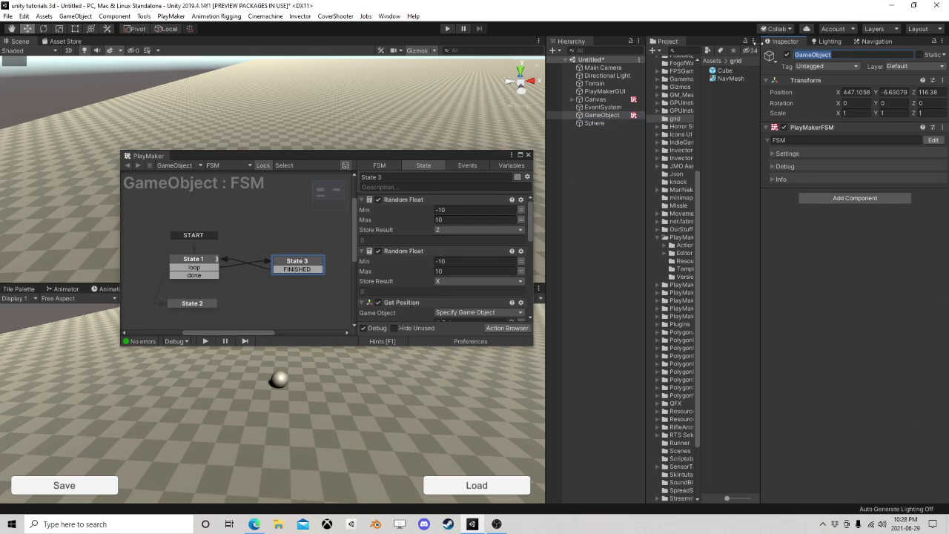
{"action": "type", "text": "SpawnManag"}
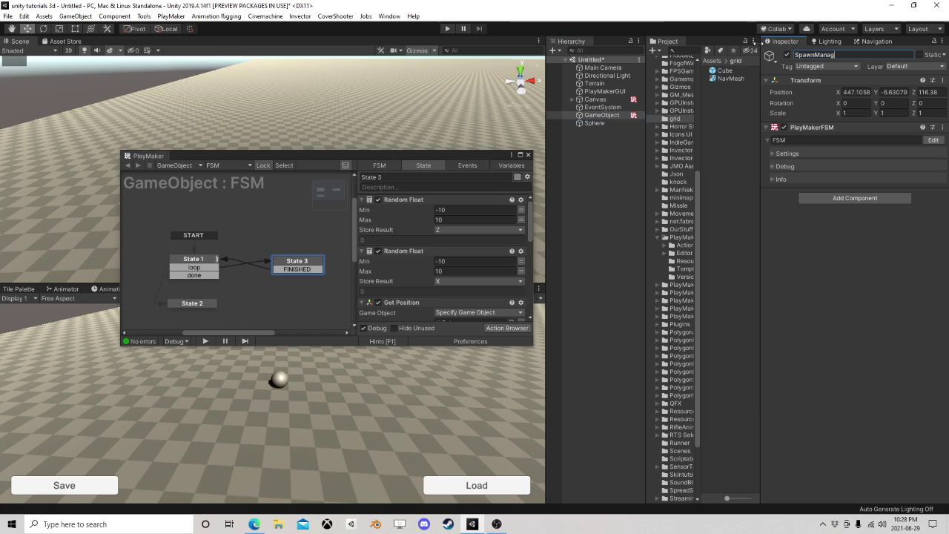
{"action": "type", "text": "er"}
{"action": "key", "text": "Return"}
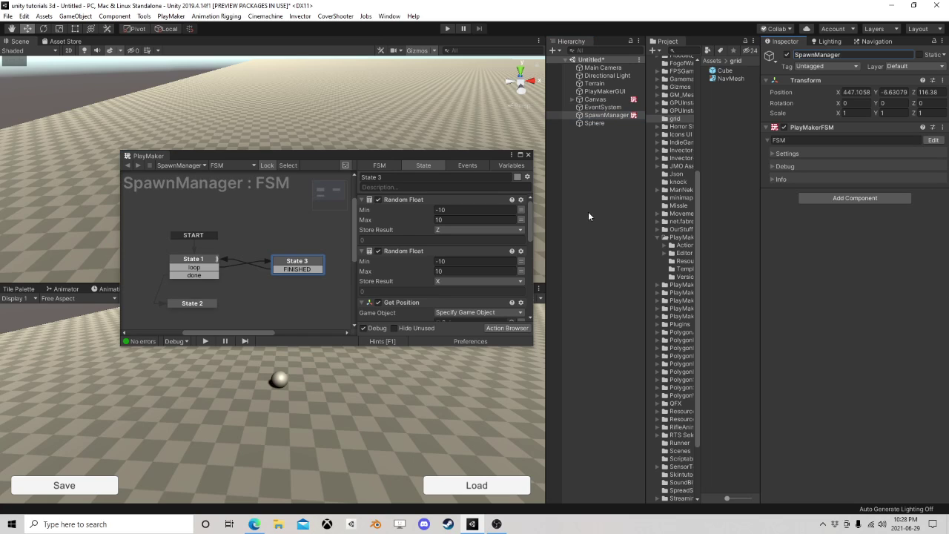
{"action": "scroll", "coordinate": [470, 252], "scroll_direction": "down", "scroll_amount": 5}
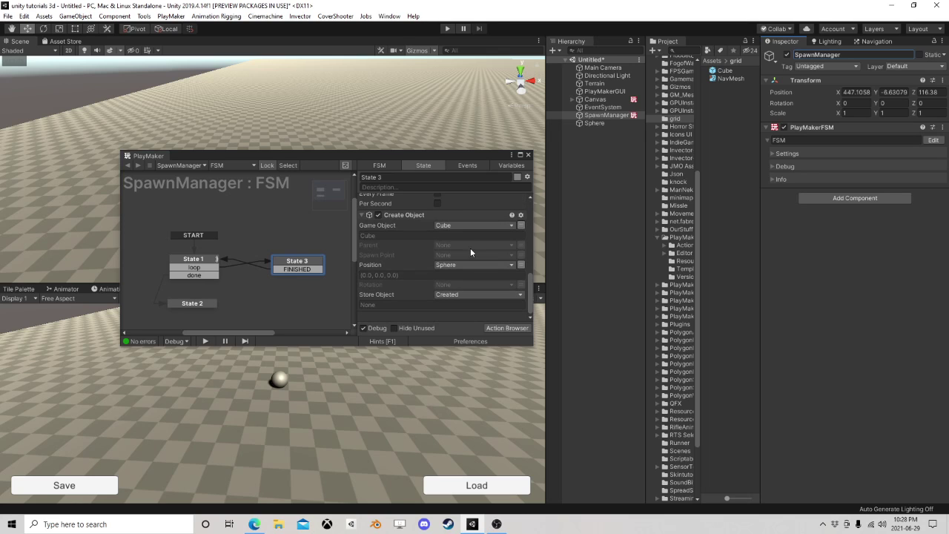
{"action": "scroll", "coordinate": [403, 256], "scroll_direction": "up", "scroll_amount": 5}
- Create an Array variable CreatedThings in the Variables tab with GameObject as its element type
{"action": "left_click", "coordinate": [511, 165]}
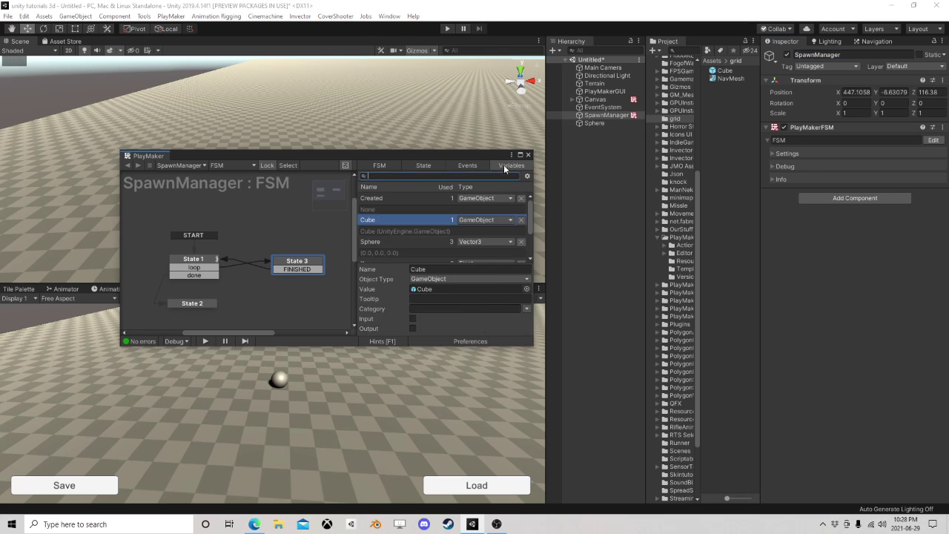
{"action": "scroll", "coordinate": [416, 244], "scroll_direction": "down", "scroll_amount": 3}
{"action": "left_click", "coordinate": [396, 253]}
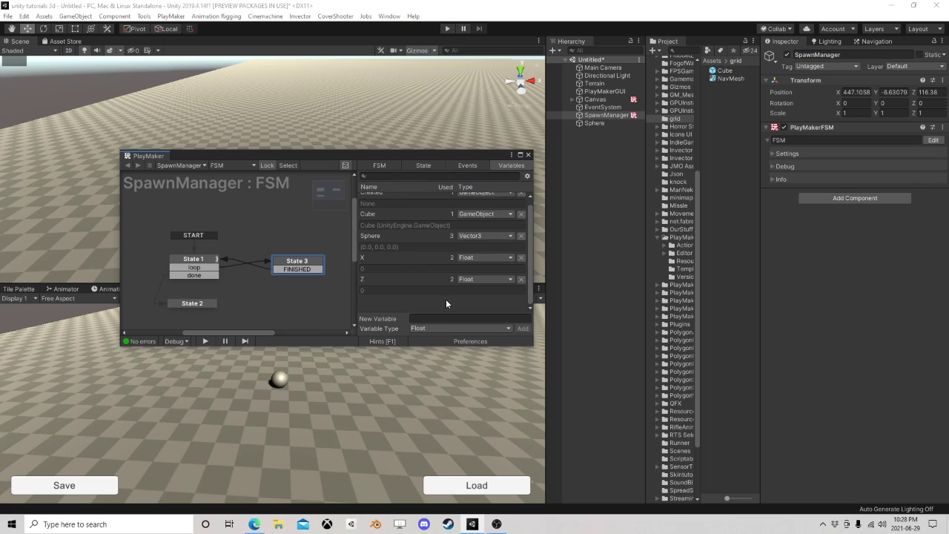
{"action": "left_click", "coordinate": [437, 328]}
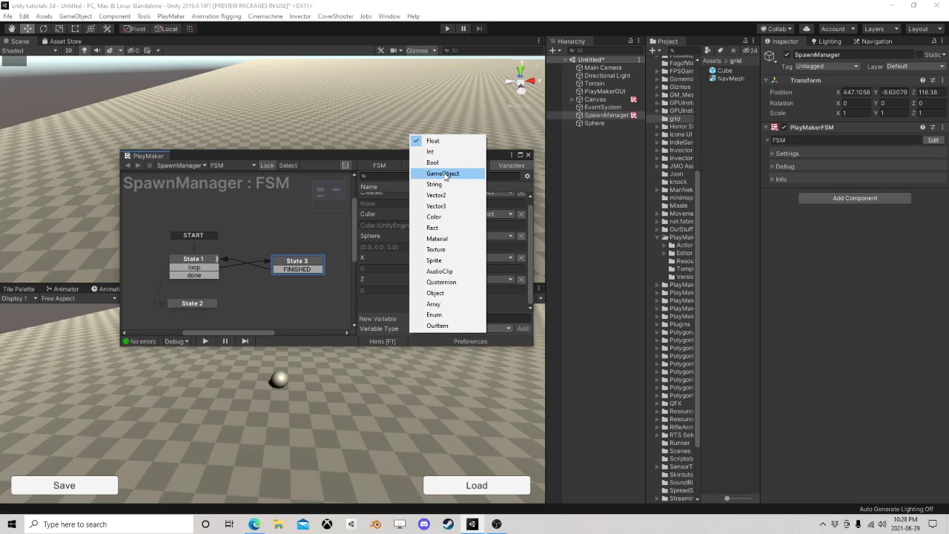
{"action": "left_click", "coordinate": [434, 303]}
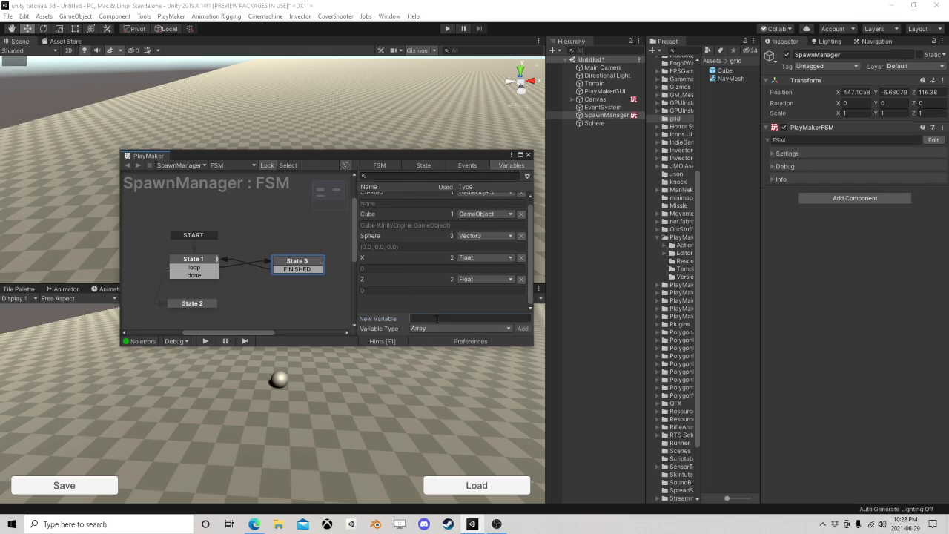
{"action": "left_click", "coordinate": [439, 318]}
{"action": "type", "text": "CreatedThings"}
{"action": "key", "text": "Return"}
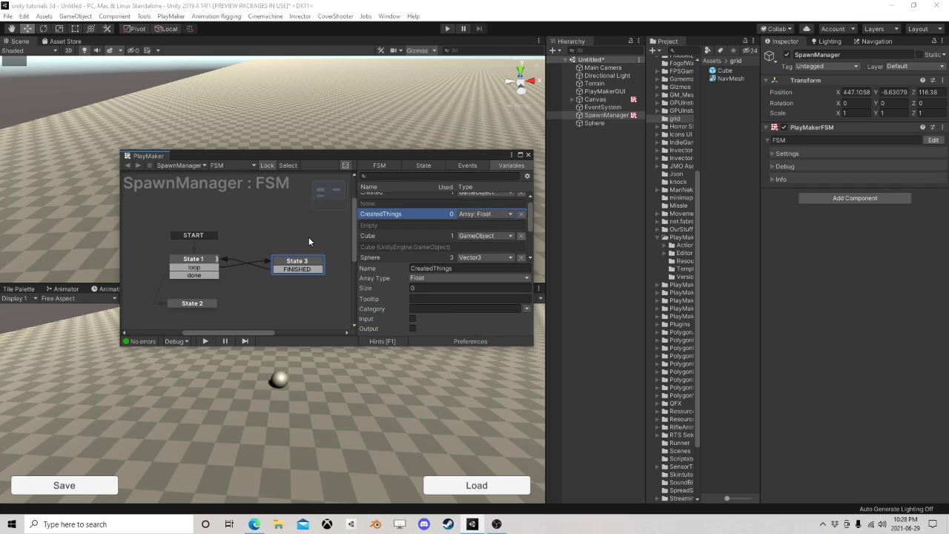
{"action": "left_click", "coordinate": [422, 277]}
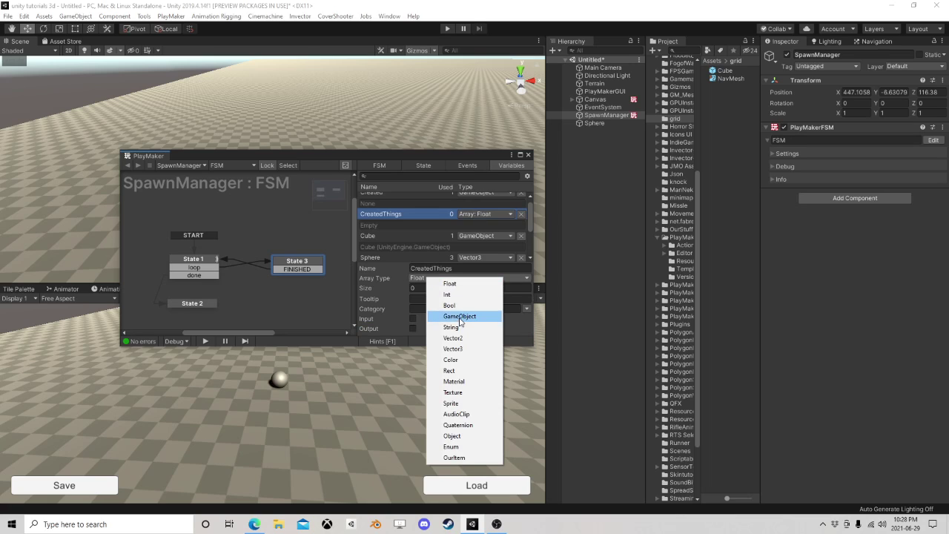
{"action": "left_click", "coordinate": [460, 316]}
- Add an Array Add action to State 3 appending the Created variable to CreatedThings
{"action": "left_click", "coordinate": [300, 264]}
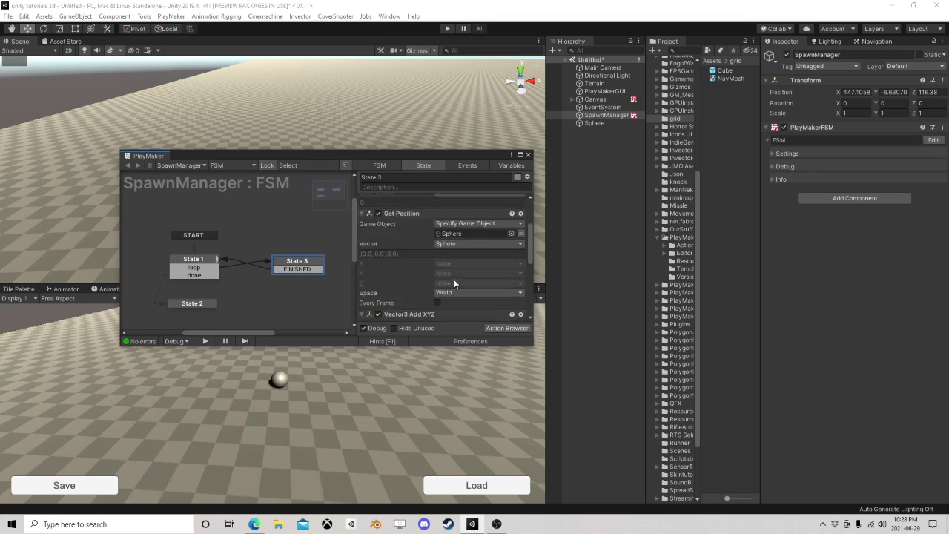
{"action": "left_click", "coordinate": [524, 329]}
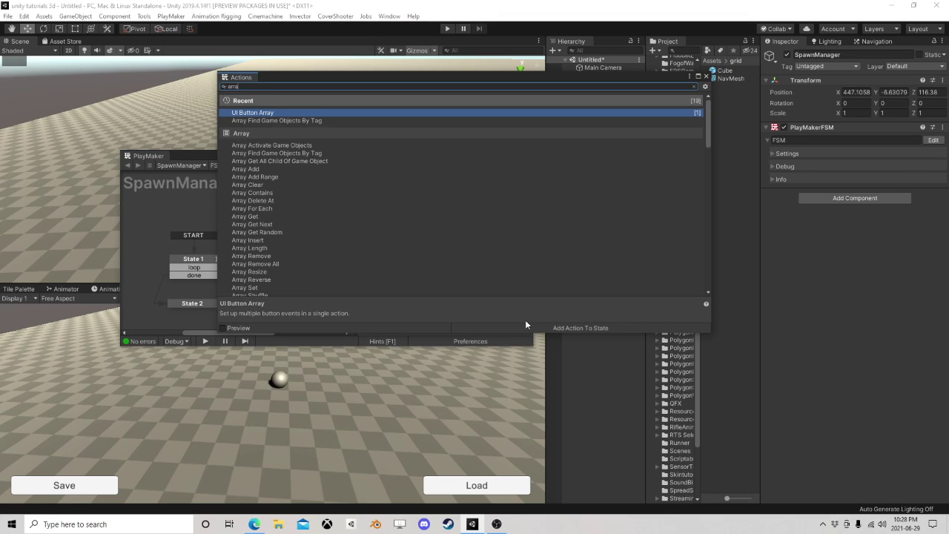
{"action": "type", "text": "array add"}
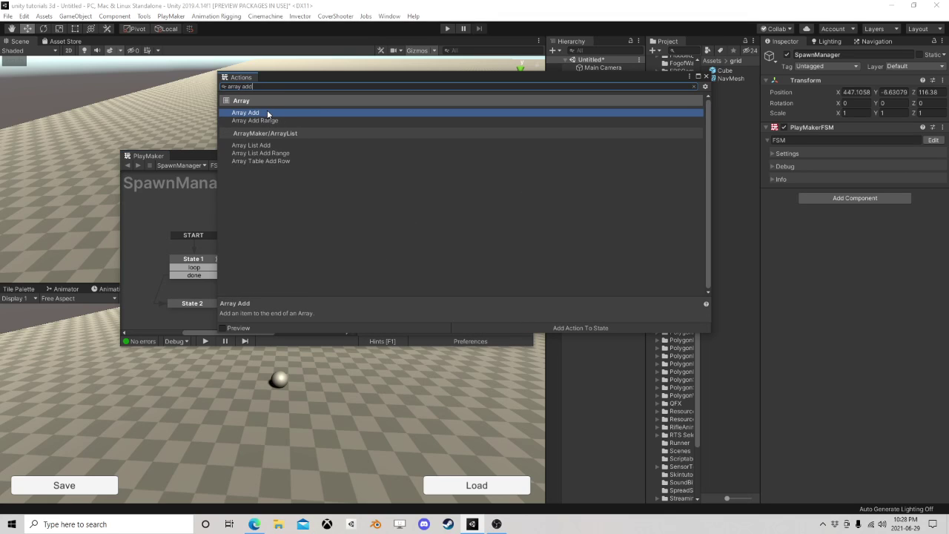
{"action": "double_click", "coordinate": [268, 114]}
{"action": "left_click", "coordinate": [705, 76]}
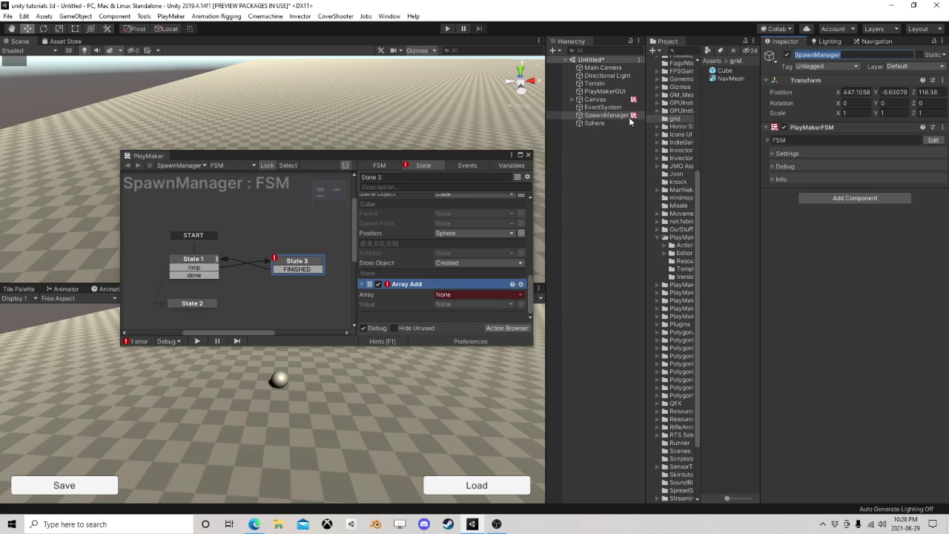
{"action": "left_click", "coordinate": [442, 294]}
{"action": "left_click", "coordinate": [475, 316]}
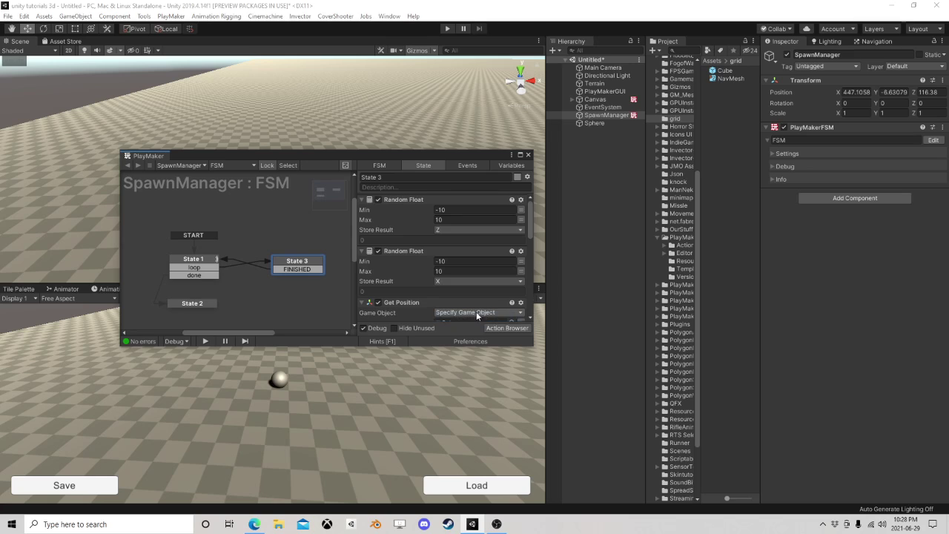
{"action": "scroll", "coordinate": [475, 311], "scroll_direction": "down", "scroll_amount": 10}
{"action": "left_click", "coordinate": [521, 303]}
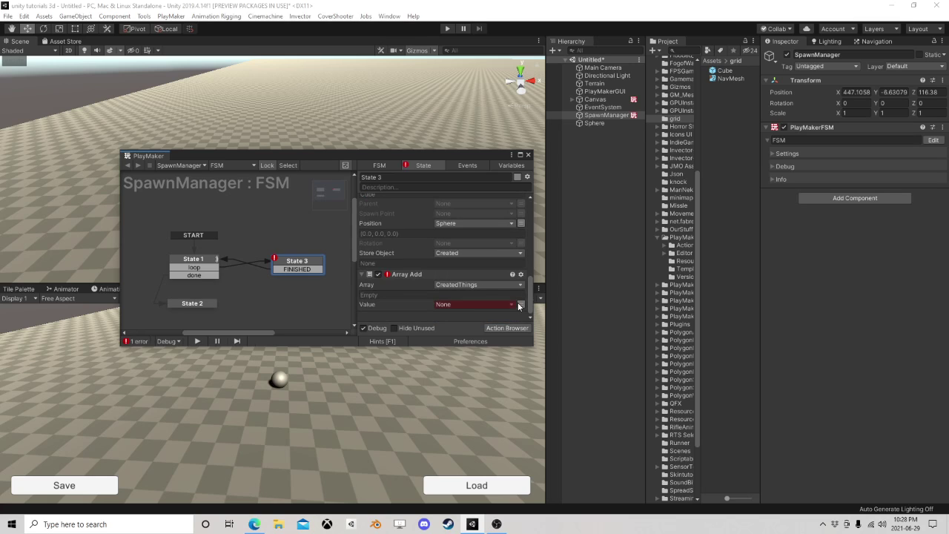
{"action": "left_click", "coordinate": [469, 304]}
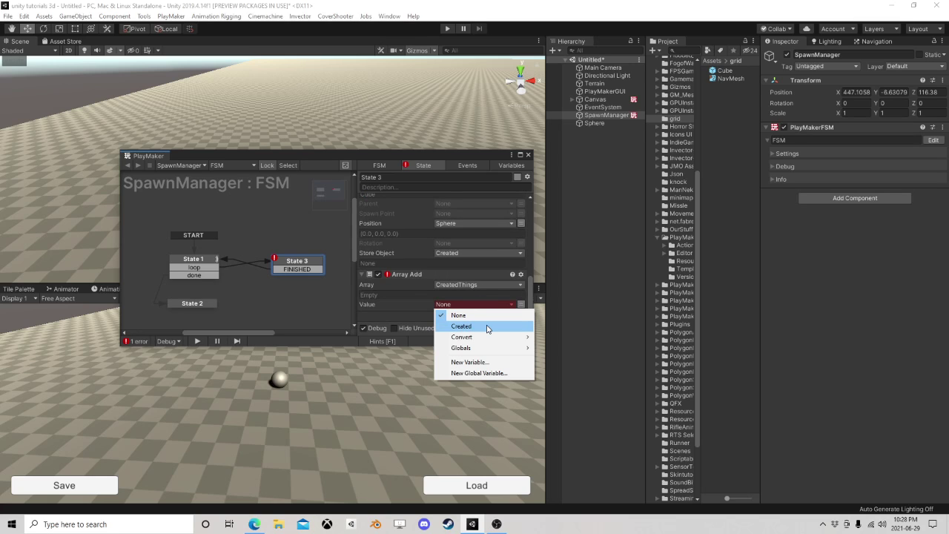
{"action": "left_click", "coordinate": [487, 326]}
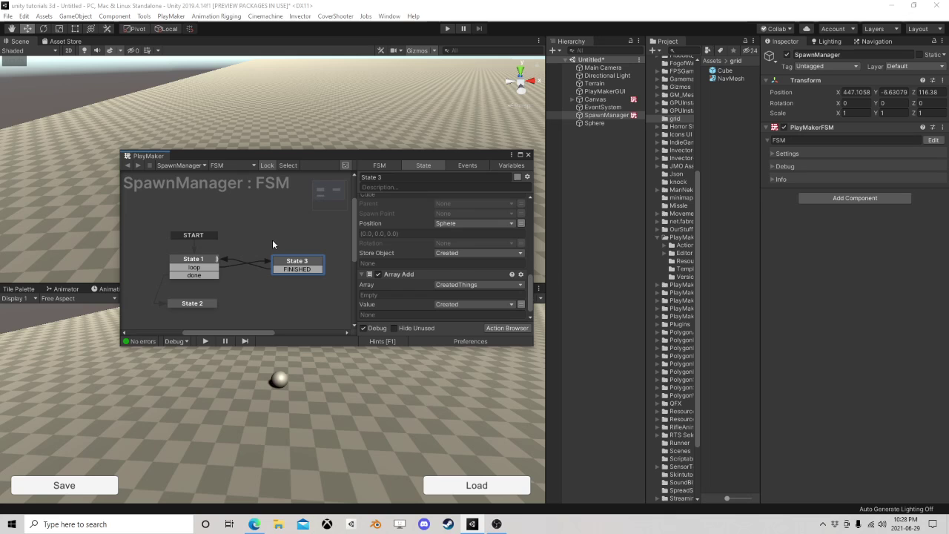
- Open the Canvas FSM for editing and select State 2, the Save All state
{"action": "left_click", "coordinate": [527, 154]}
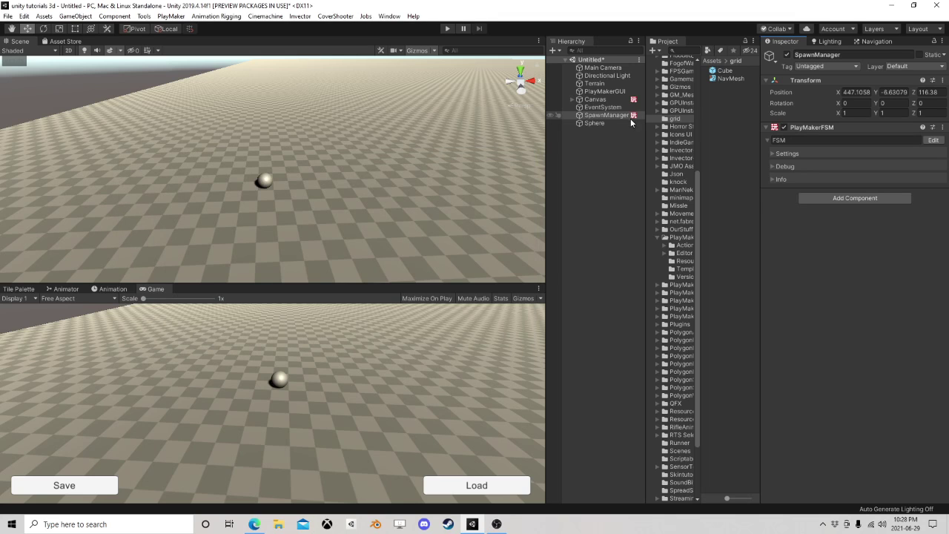
{"action": "left_click", "coordinate": [593, 123]}
{"action": "left_click", "coordinate": [594, 99]}
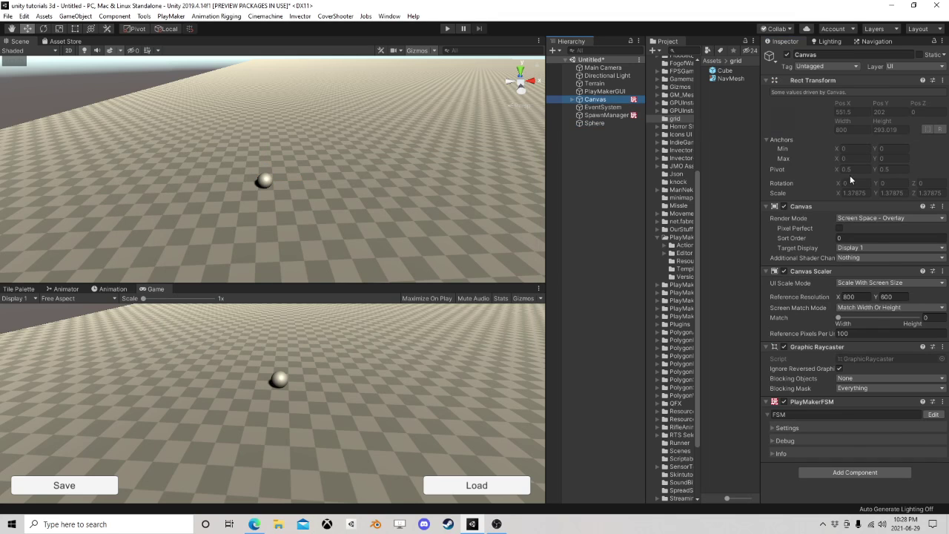
{"action": "left_click", "coordinate": [932, 415]}
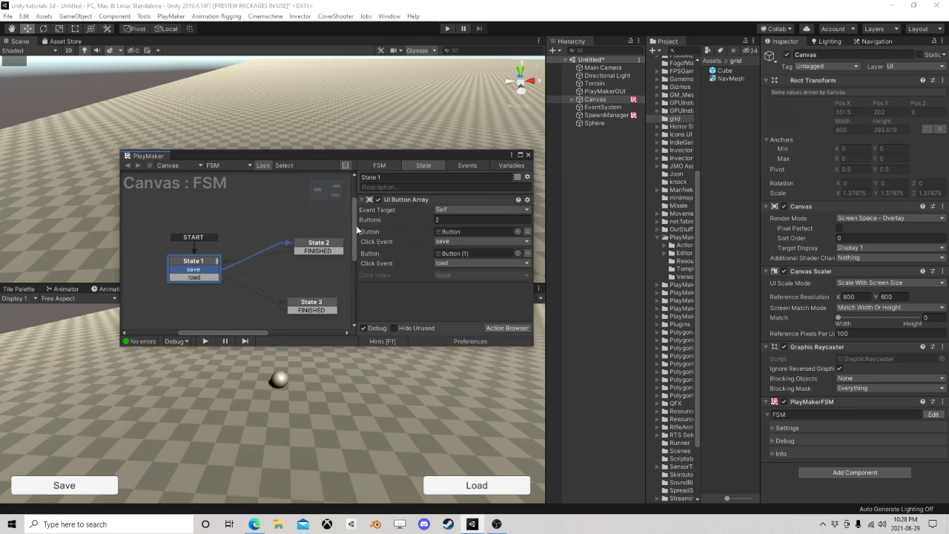
{"action": "left_click", "coordinate": [292, 244]}
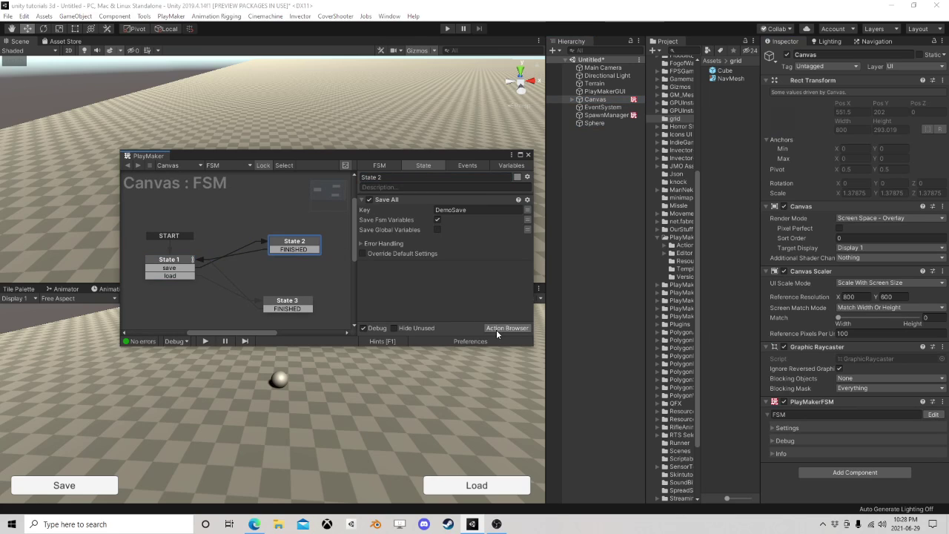
- Add a Get Fsm Array action to State 2
{"action": "left_click", "coordinate": [496, 328]}
{"action": "type", "text": "get fs"}
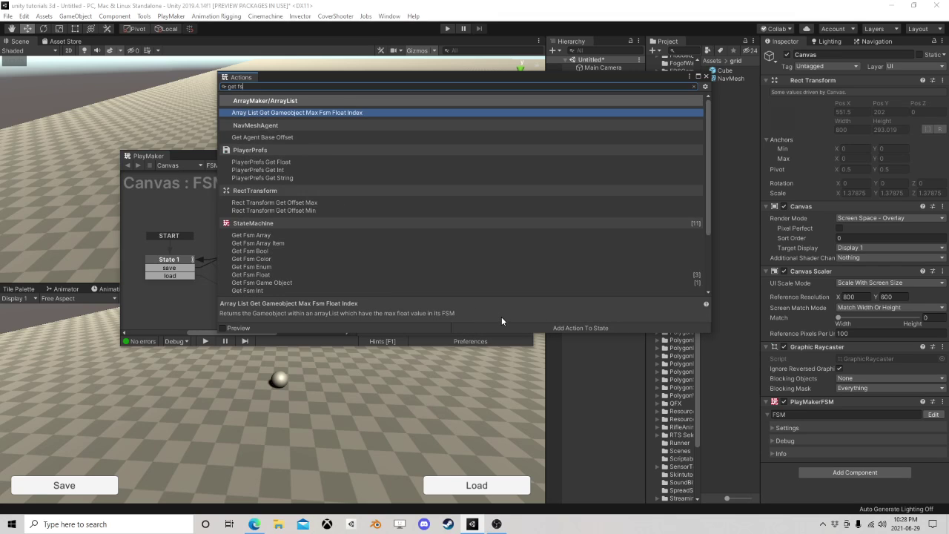
{"action": "type", "text": "m arra"}
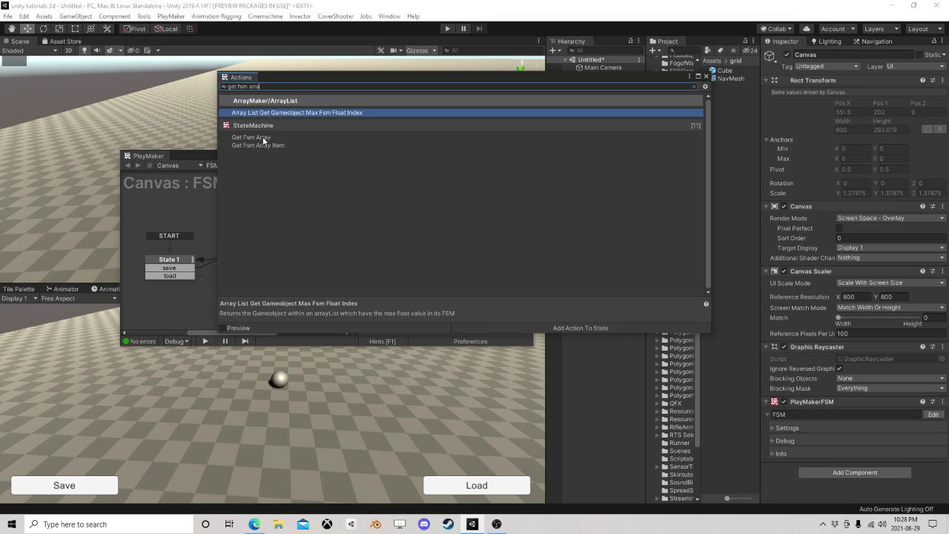
{"action": "double_click", "coordinate": [264, 140]}
{"action": "left_click", "coordinate": [708, 77]}
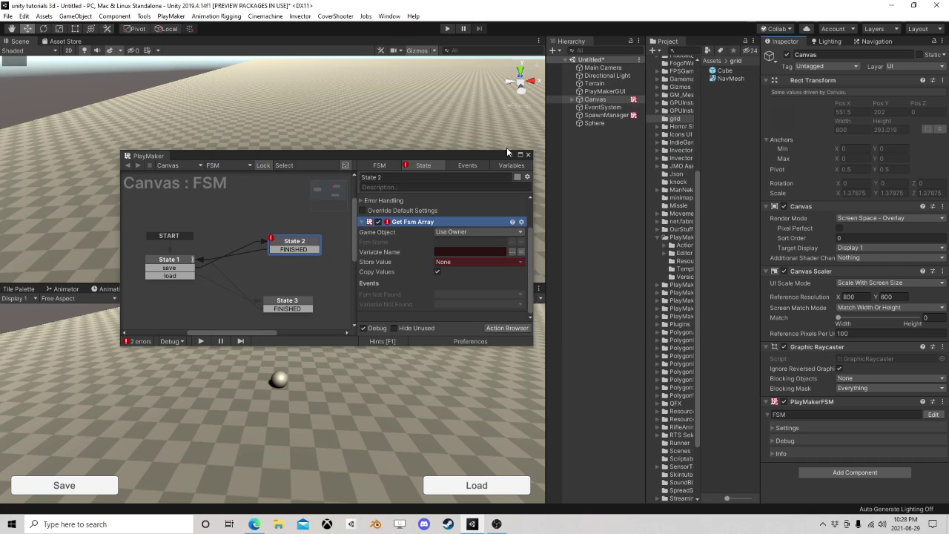
{"action": "left_click_drag", "start_coordinate": [482, 156], "coordinate": [364, 100]}
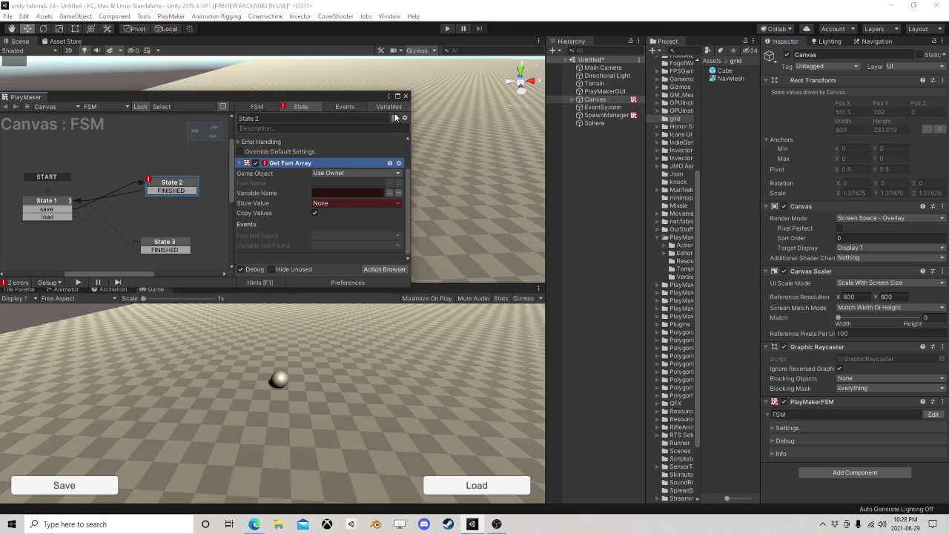
- Point Get Fsm Array at SpawnManager, Fsm Name FSM, variable CreatedThings
{"action": "left_click", "coordinate": [370, 172]}
{"action": "left_click", "coordinate": [349, 192]}
{"action": "left_click_drag", "start_coordinate": [604, 115], "coordinate": [348, 183]}
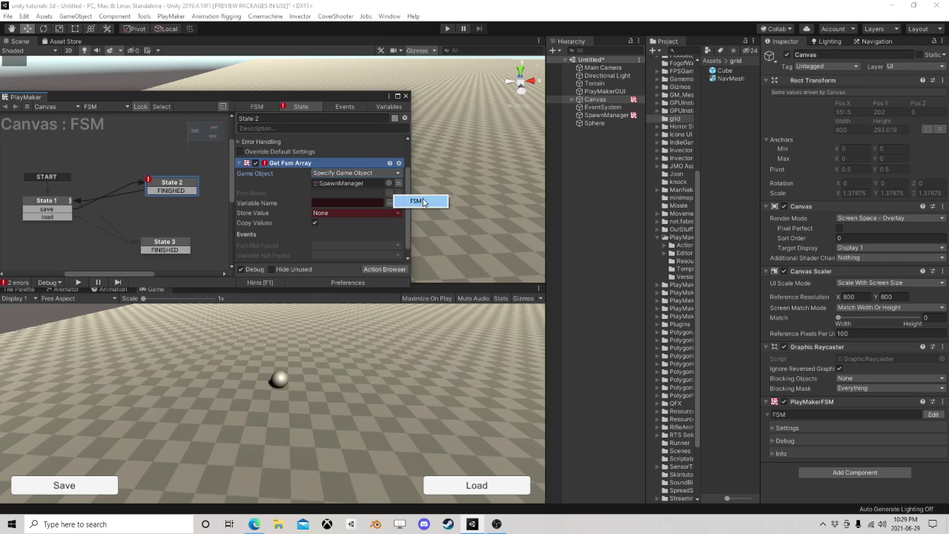
{"action": "left_click", "coordinate": [414, 200]}
{"action": "left_click", "coordinate": [389, 202]}
{"action": "left_click", "coordinate": [433, 209]}
{"action": "left_click", "coordinate": [357, 213]}
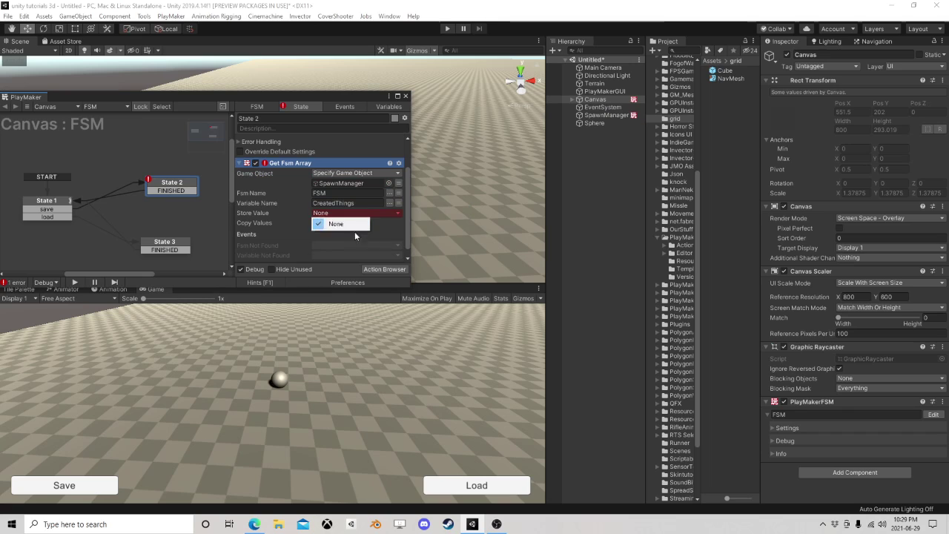
{"action": "left_click", "coordinate": [330, 223]}
- Create a GameObject array variable named Savethese in the Canvas FSM
{"action": "left_click", "coordinate": [389, 106]}
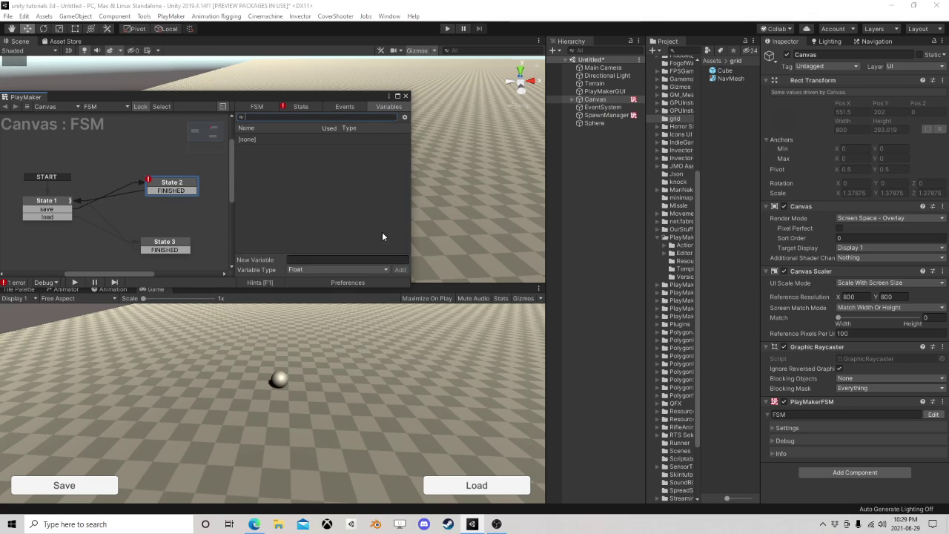
{"action": "left_click", "coordinate": [316, 268]}
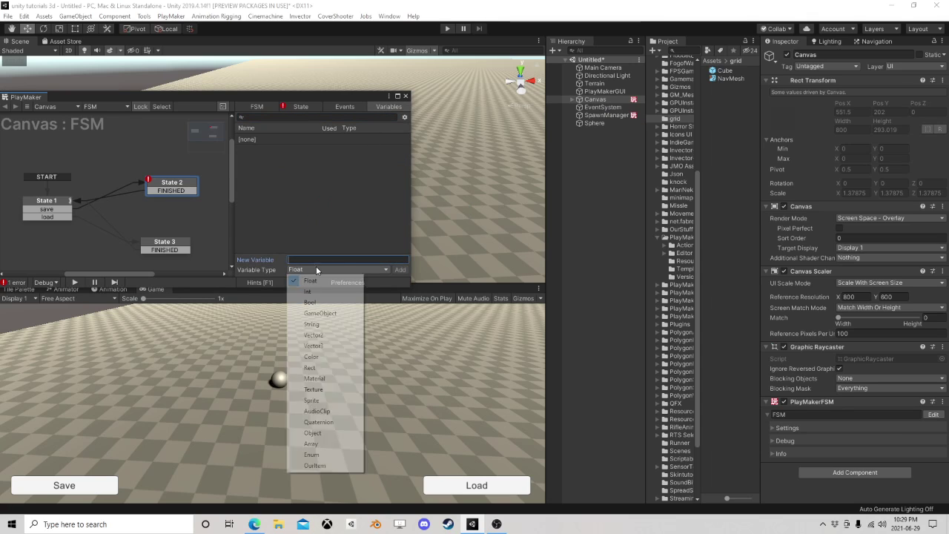
{"action": "left_click", "coordinate": [315, 443]}
{"action": "type", "text": "Save"}
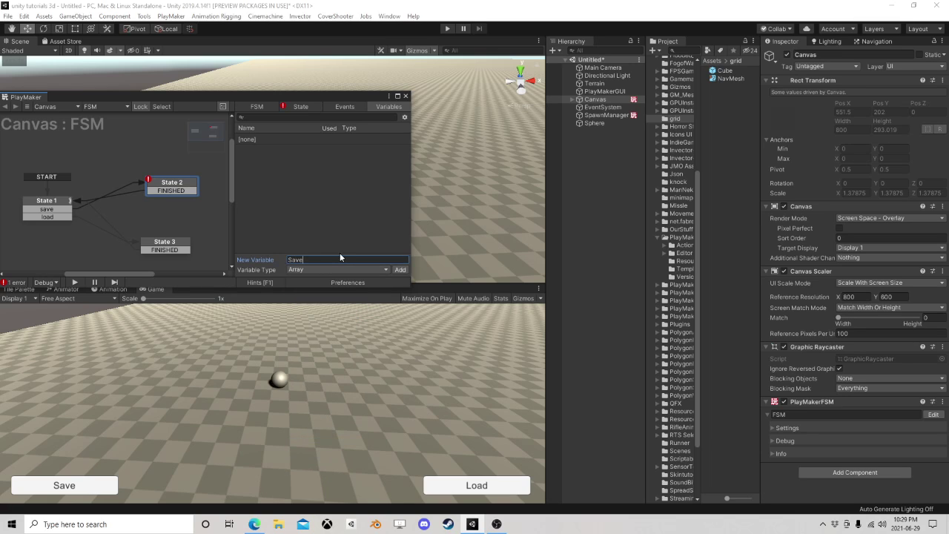
{"action": "type", "text": "these"}
{"action": "key", "text": "Return"}
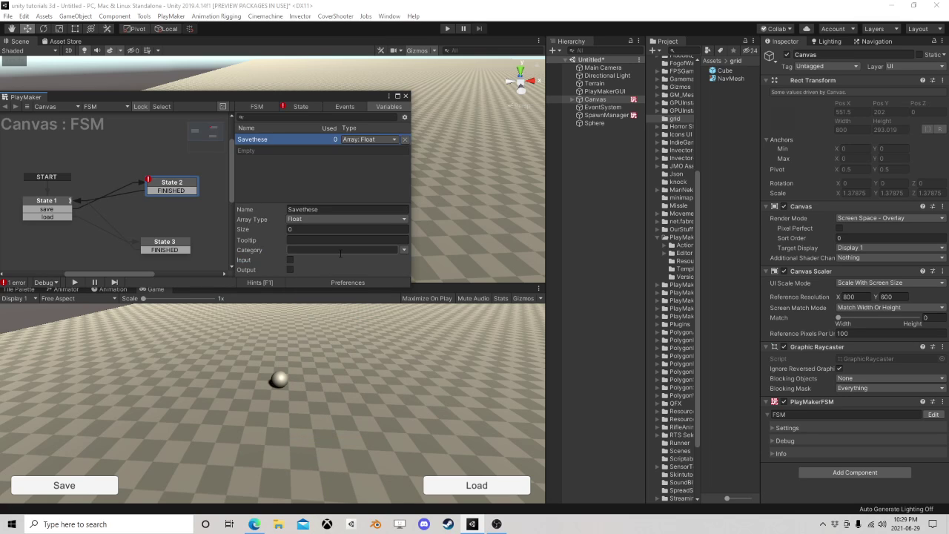
{"action": "left_click", "coordinate": [305, 219]}
{"action": "left_click", "coordinate": [326, 259]}
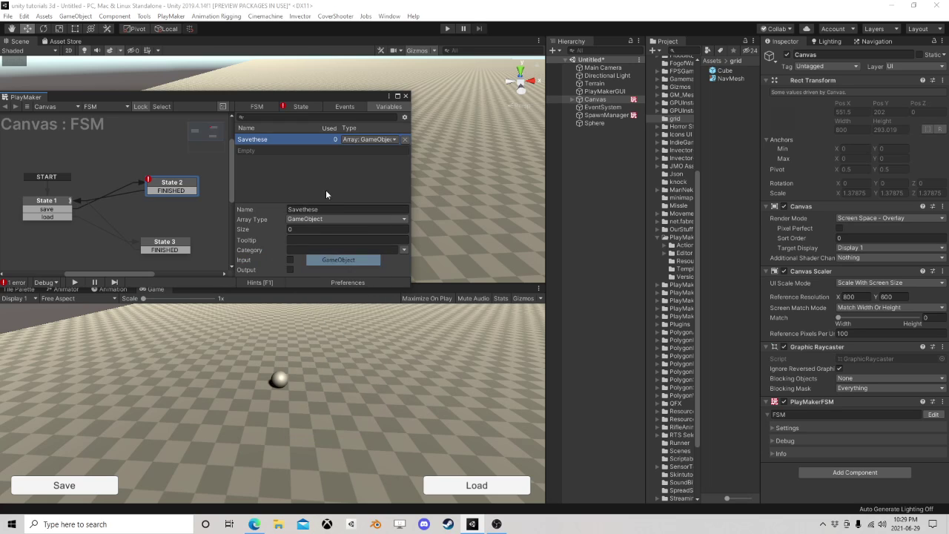
- Set State 2's Get Fsm Array Store Value to Savethese
{"action": "left_click", "coordinate": [303, 107]}
{"action": "left_click", "coordinate": [347, 212]}
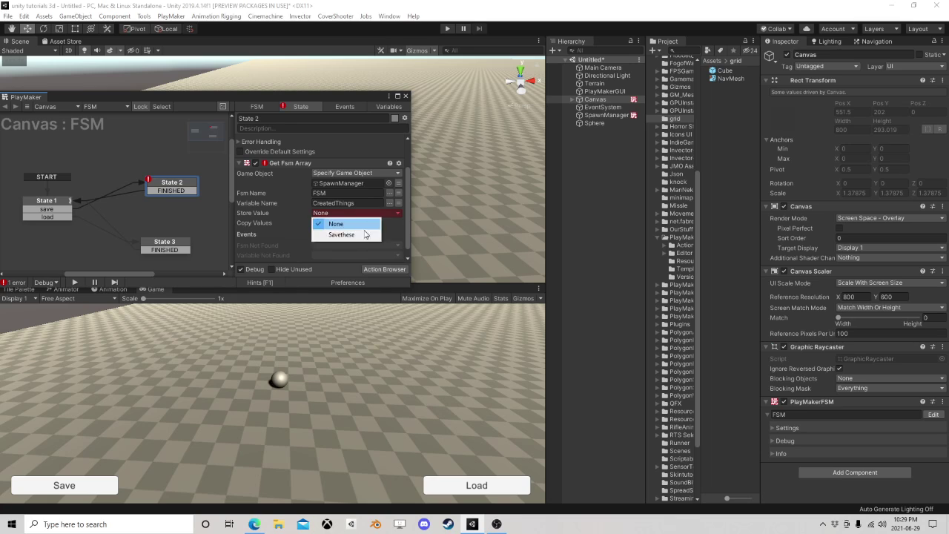
{"action": "left_click", "coordinate": [337, 231]}
{"action": "scroll", "coordinate": [336, 233], "scroll_direction": "down", "scroll_amount": 1}
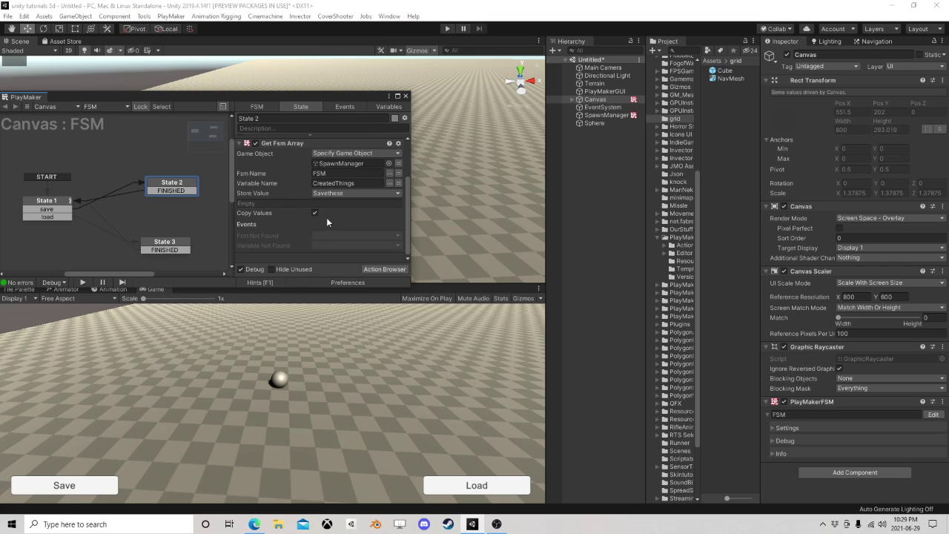
{"action": "scroll", "coordinate": [285, 214], "scroll_direction": "up", "scroll_amount": 2}
{"action": "left_click", "coordinate": [287, 205]}
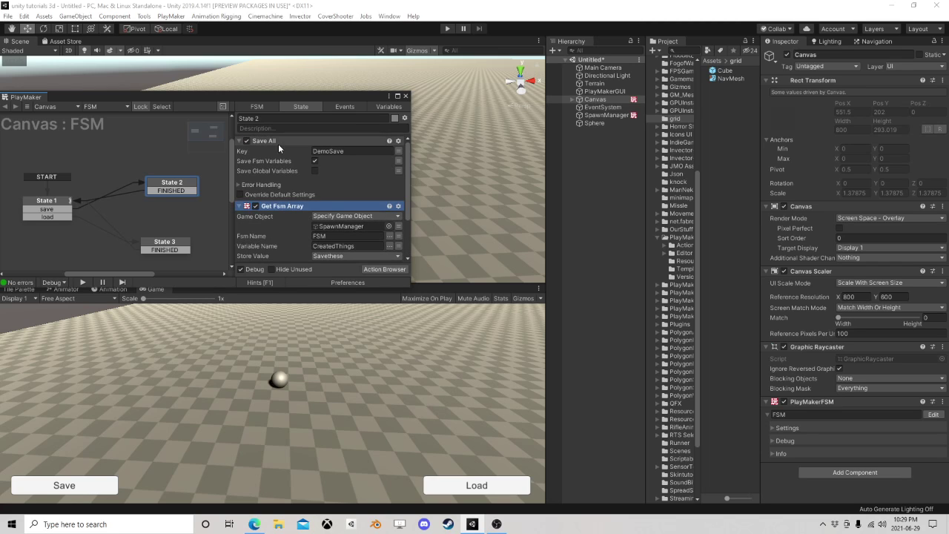
{"action": "scroll", "coordinate": [279, 148], "scroll_direction": "down", "scroll_amount": 2}
{"action": "scroll", "coordinate": [323, 242], "scroll_direction": "up", "scroll_amount": 4}
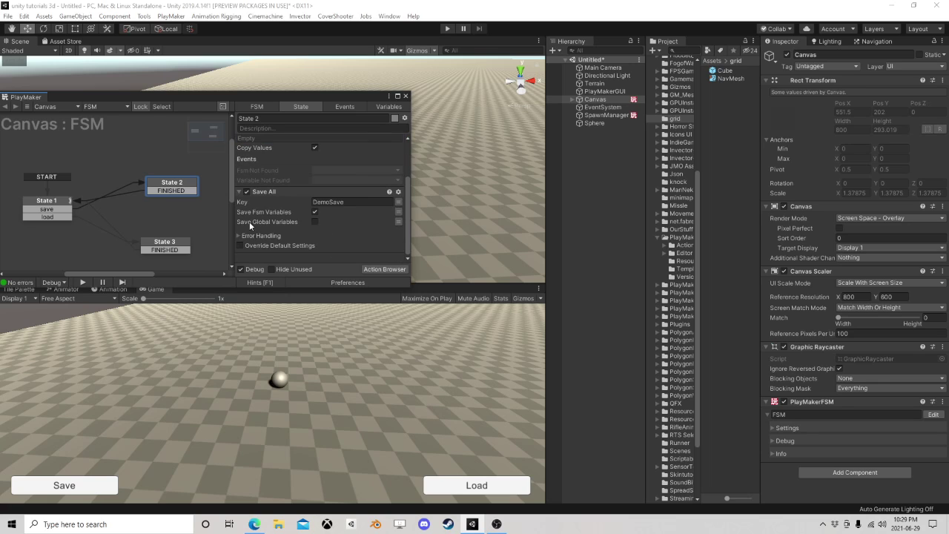
- Inspect State 3's Load All action and recheck the Savethese variable settings
{"action": "left_click", "coordinate": [171, 248]}
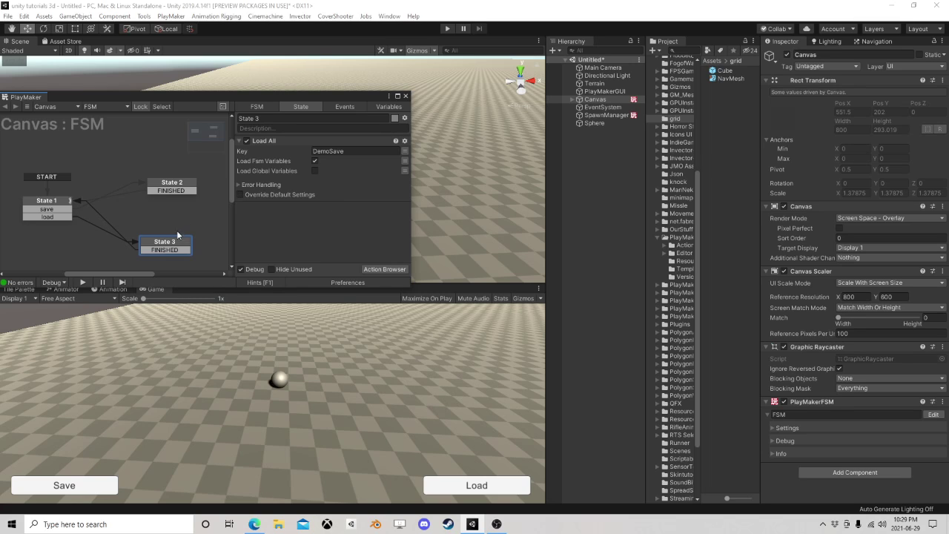
{"action": "left_click_drag", "start_coordinate": [173, 245], "coordinate": [175, 242]}
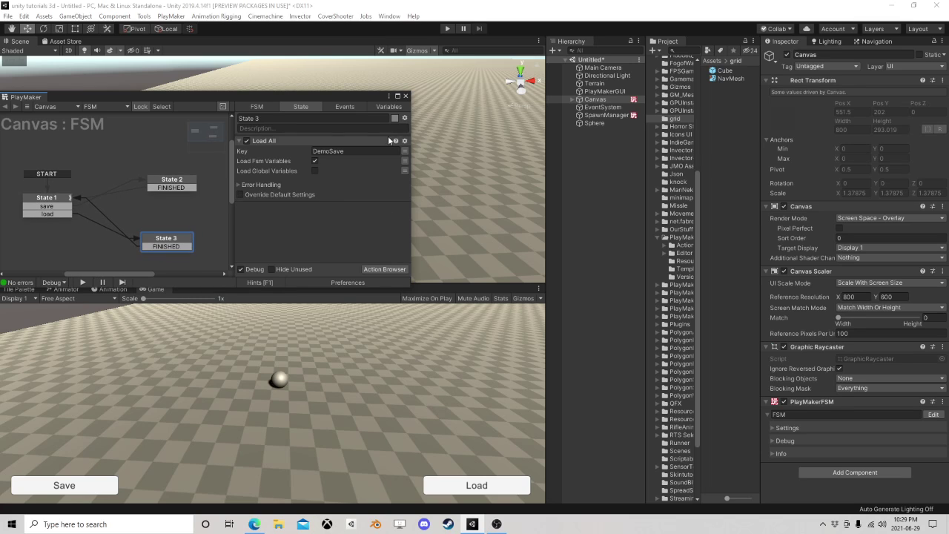
{"action": "left_click", "coordinate": [388, 107]}
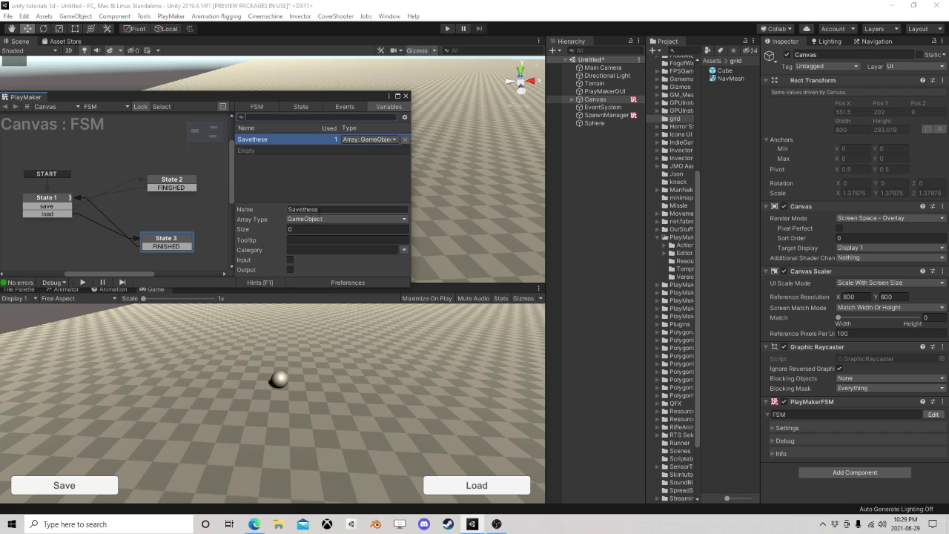
{"action": "left_click", "coordinate": [300, 108]}
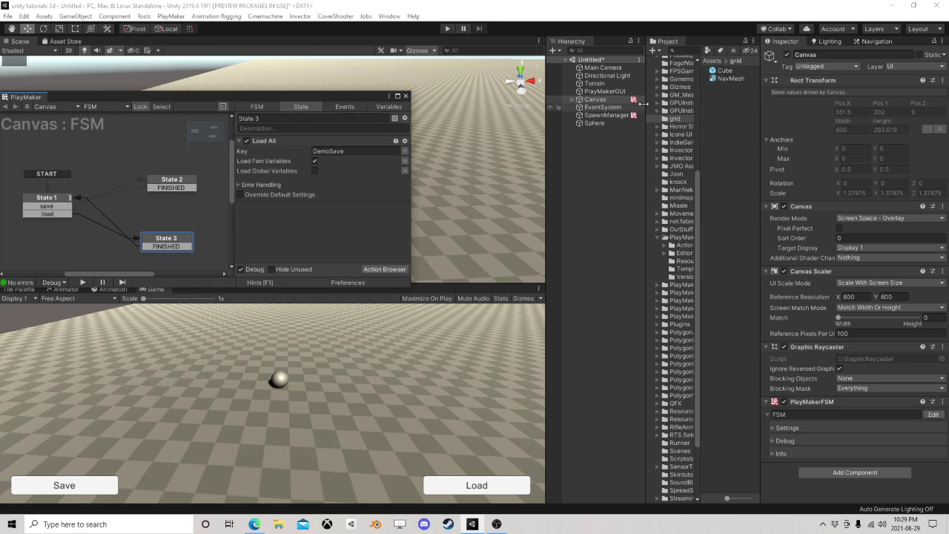
- Add a Set Fsm Array action to State 3 from the Action Browser
{"action": "left_click", "coordinate": [379, 270]}
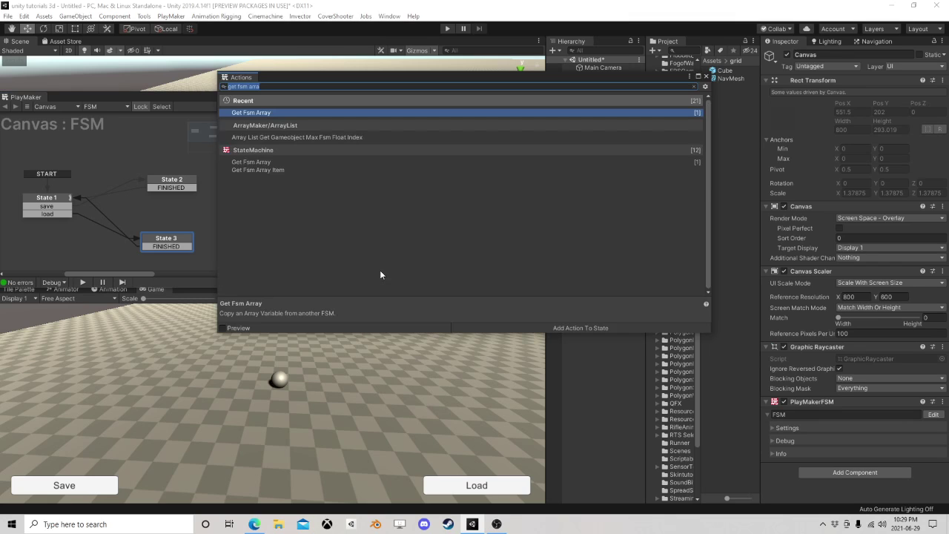
{"action": "type", "text": "array set"}
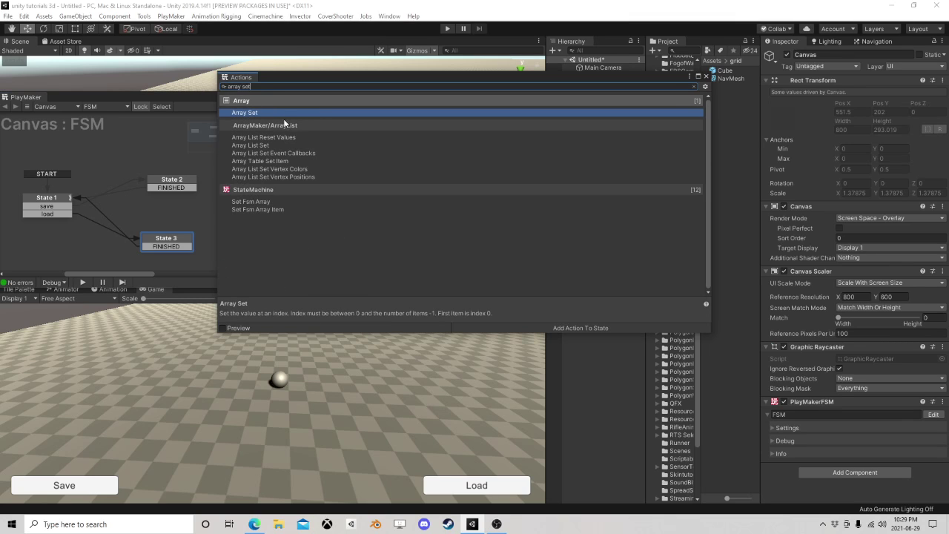
{"action": "left_click_drag", "start_coordinate": [260, 87], "coordinate": [180, 90]}
{"action": "type", "text": "fs"}
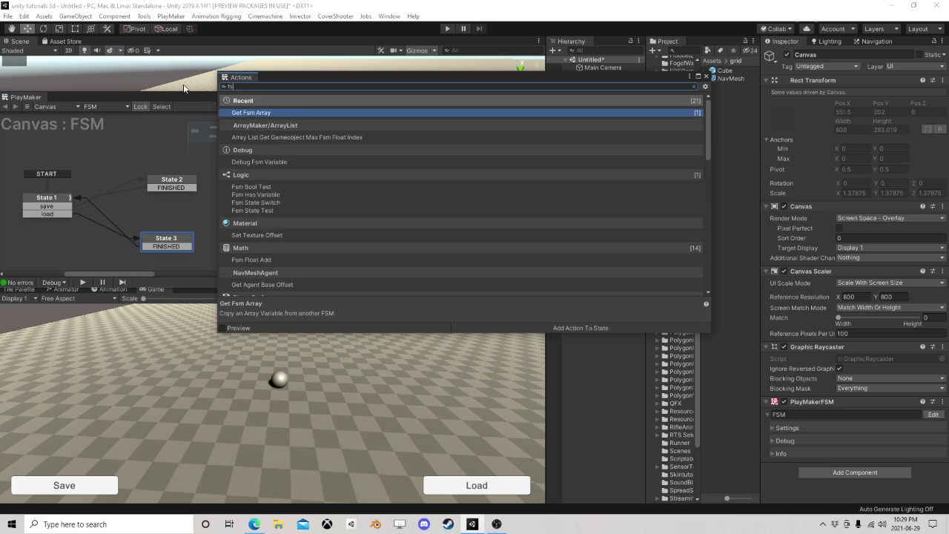
{"action": "type", "text": "m array set"}
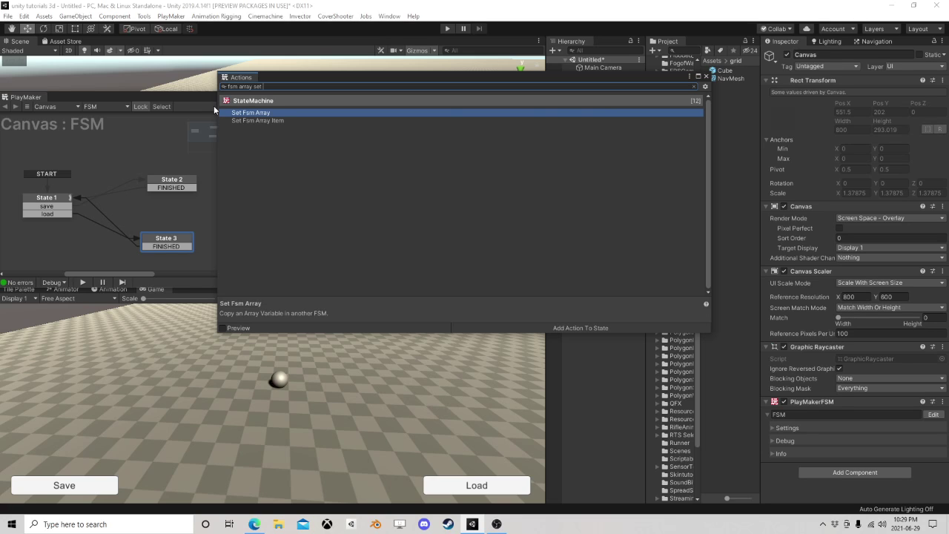
{"action": "double_click", "coordinate": [263, 112]}
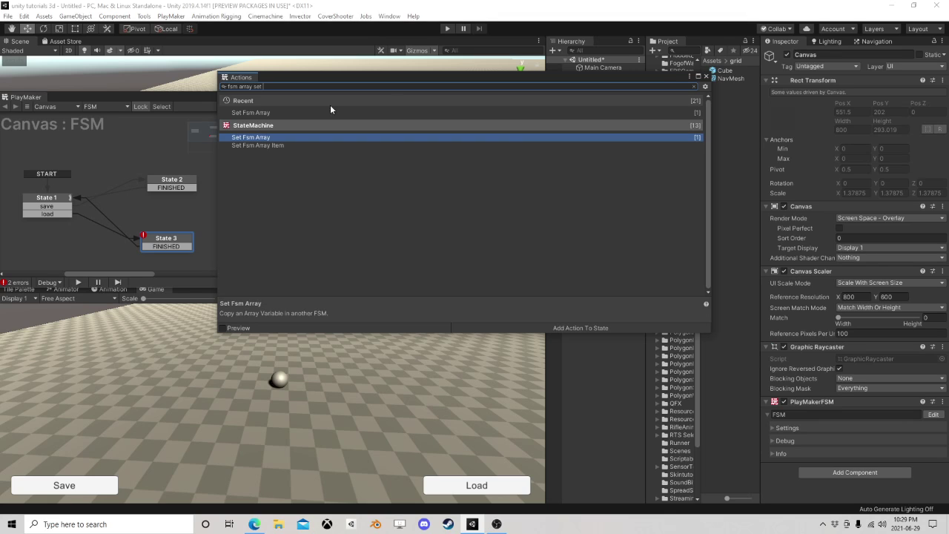
{"action": "left_click", "coordinate": [705, 77]}
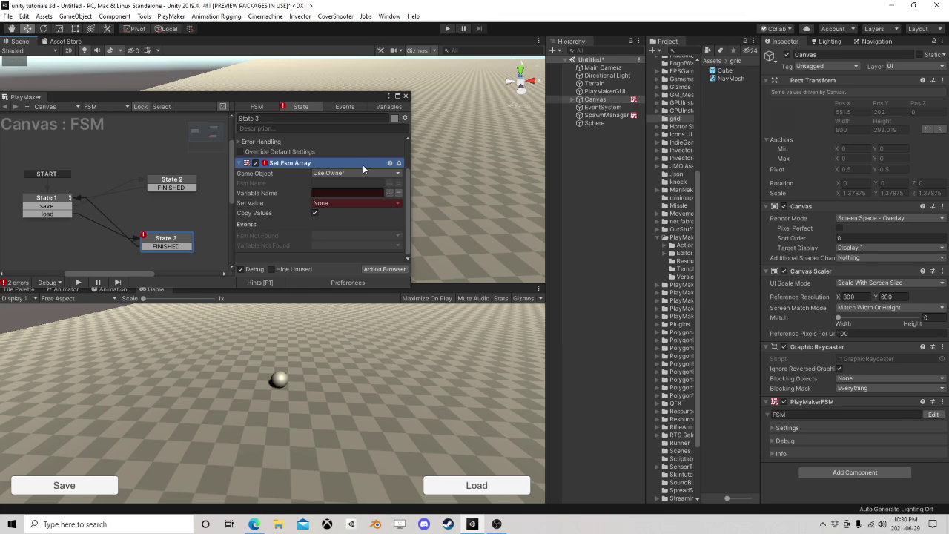
- Target SpawnManager's FSM CreatedThings array with value Savethese, then close PlayMaker and enter play mode
{"action": "left_click", "coordinate": [341, 172]}
{"action": "left_click", "coordinate": [349, 194]}
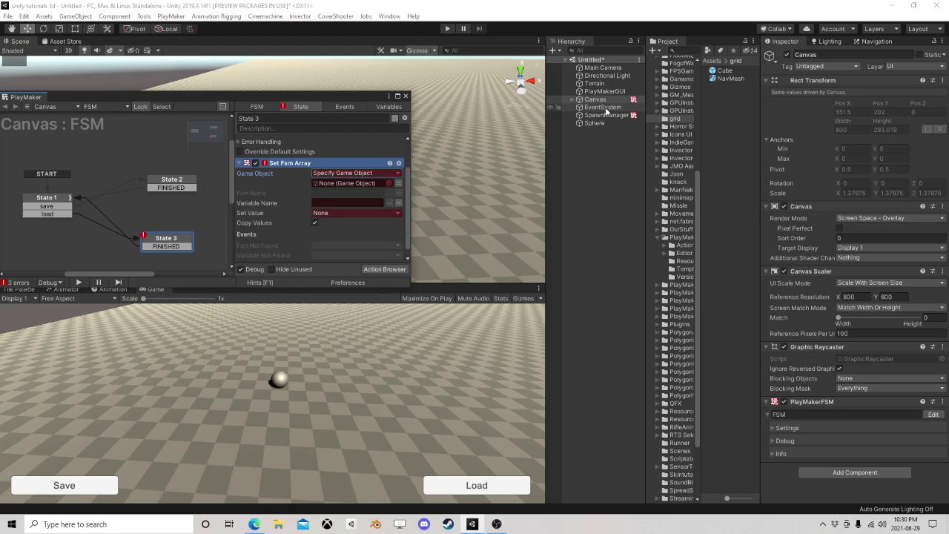
{"action": "left_click_drag", "start_coordinate": [606, 115], "coordinate": [344, 184]}
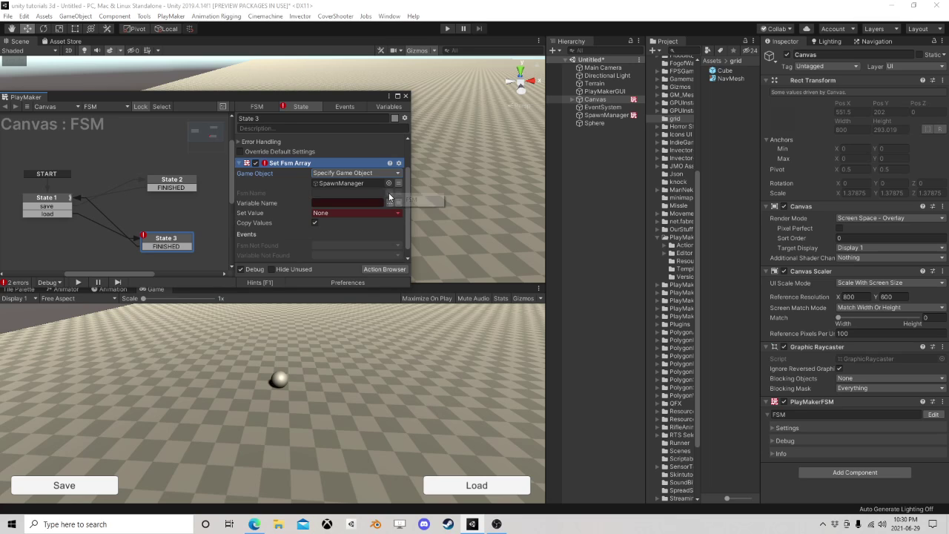
{"action": "left_click", "coordinate": [411, 199]}
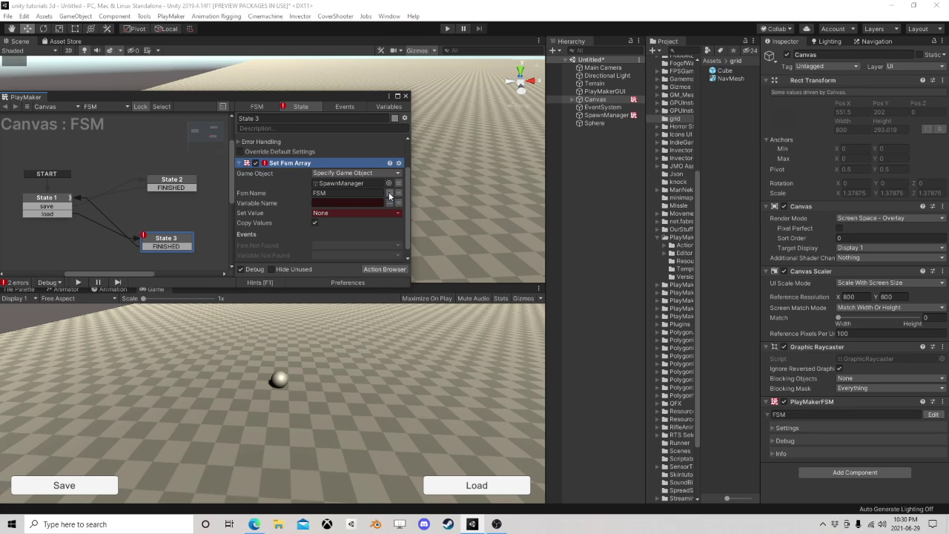
{"action": "left_click", "coordinate": [389, 202]}
{"action": "left_click", "coordinate": [415, 210]}
{"action": "left_click", "coordinate": [354, 212]}
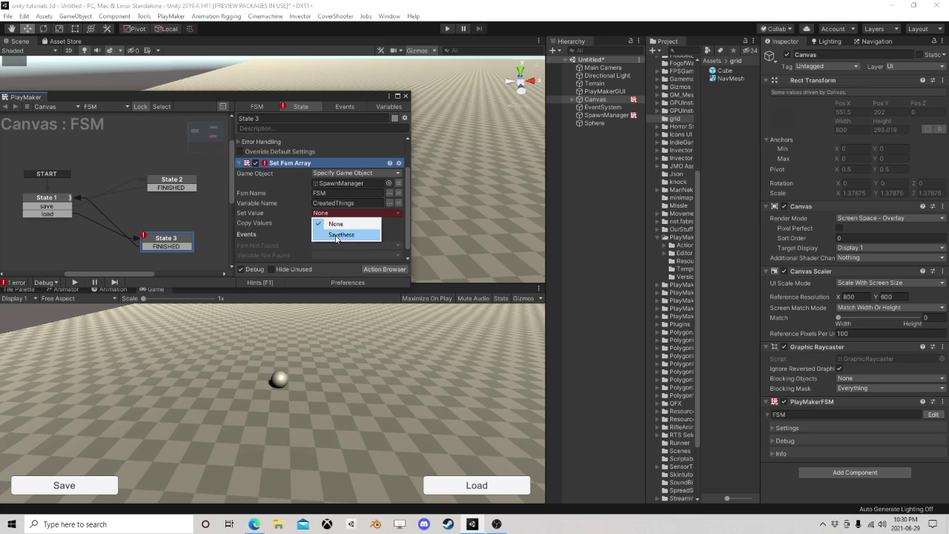
{"action": "left_click", "coordinate": [383, 232]}
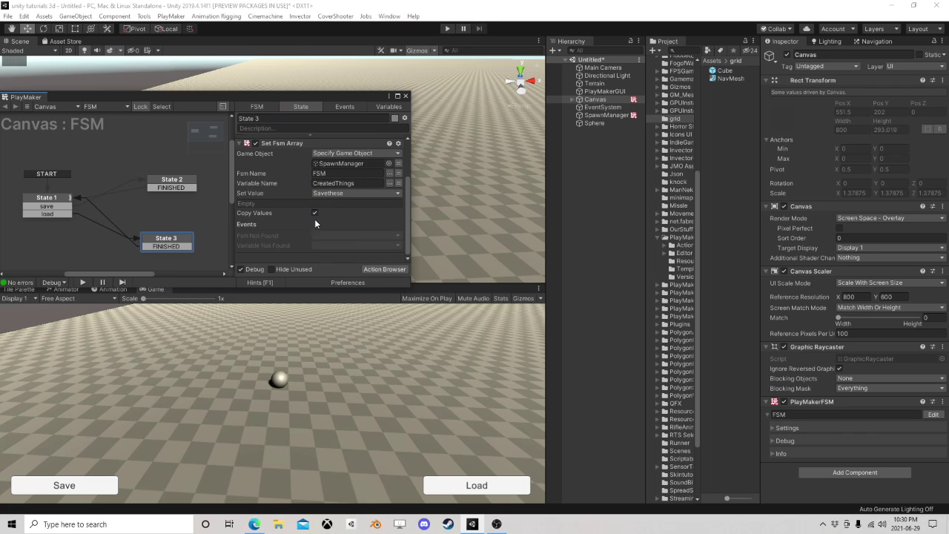
{"action": "left_click", "coordinate": [406, 96]}
{"action": "left_click", "coordinate": [447, 28]}
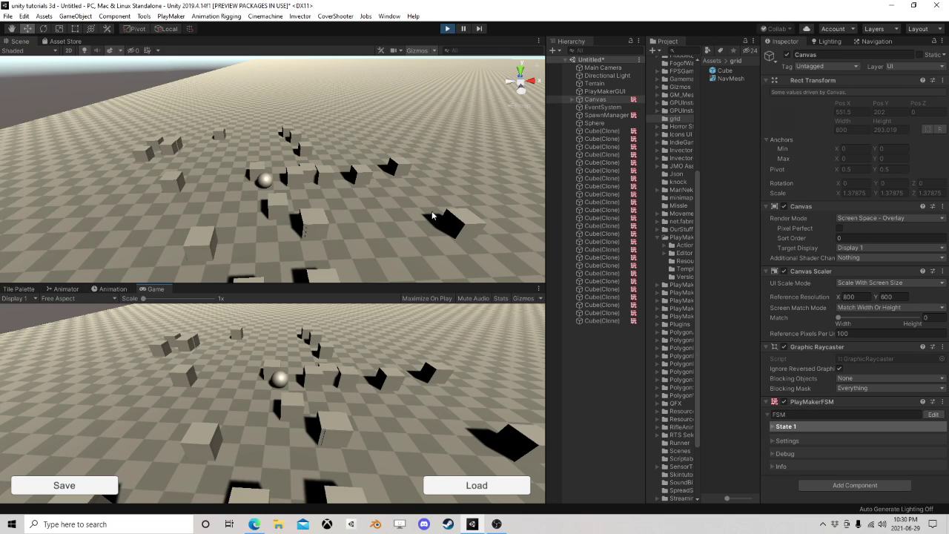
- Select spawned cubes, move one, and edit several cubes' CurrentHealth values
{"action": "left_click", "coordinate": [601, 138]}
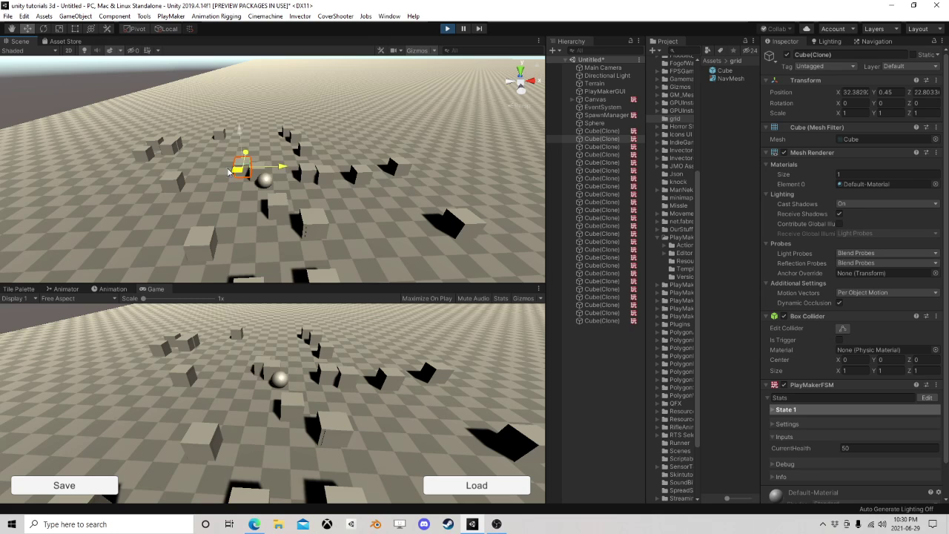
{"action": "mouse_move", "coordinate": [331, 181]}
{"action": "left_mouse_down"}
{"action": "mouse_move", "coordinate": [84, 204]}
{"action": "mouse_move", "coordinate": [178, 193]}
{"action": "mouse_move", "coordinate": [100, 174]}
{"action": "mouse_move", "coordinate": [86, 159]}
{"action": "mouse_move", "coordinate": [175, 154]}
{"action": "mouse_move", "coordinate": [163, 125]}
{"action": "left_mouse_up"}
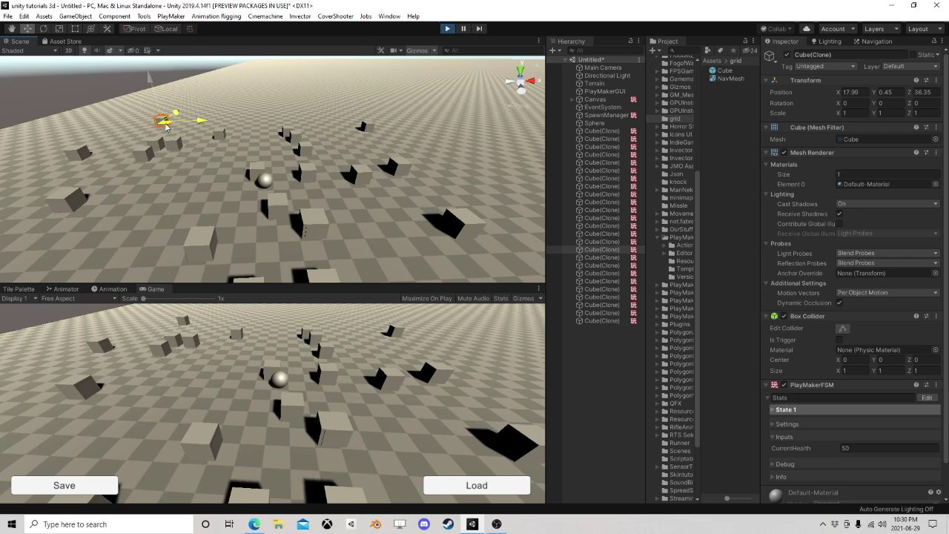
{"action": "left_click", "coordinate": [627, 195]}
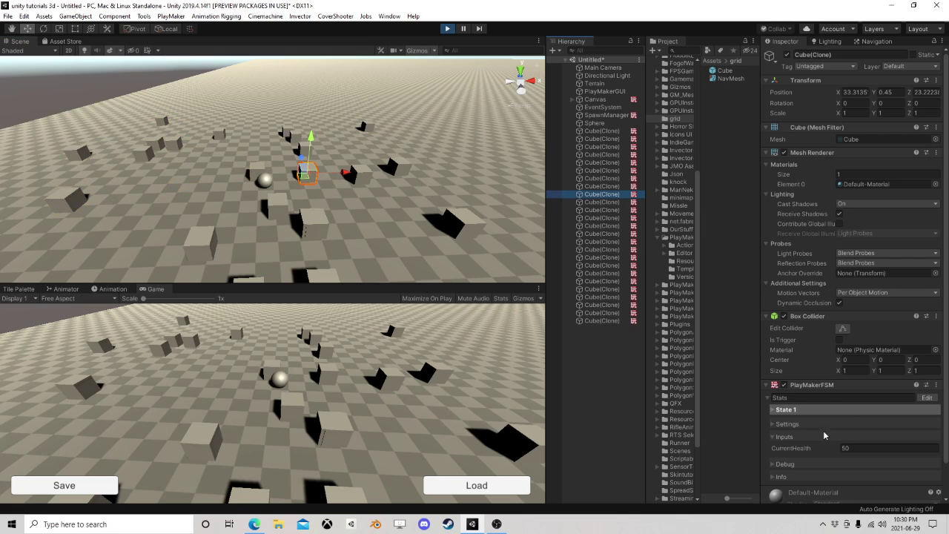
{"action": "left_click", "coordinate": [854, 448]}
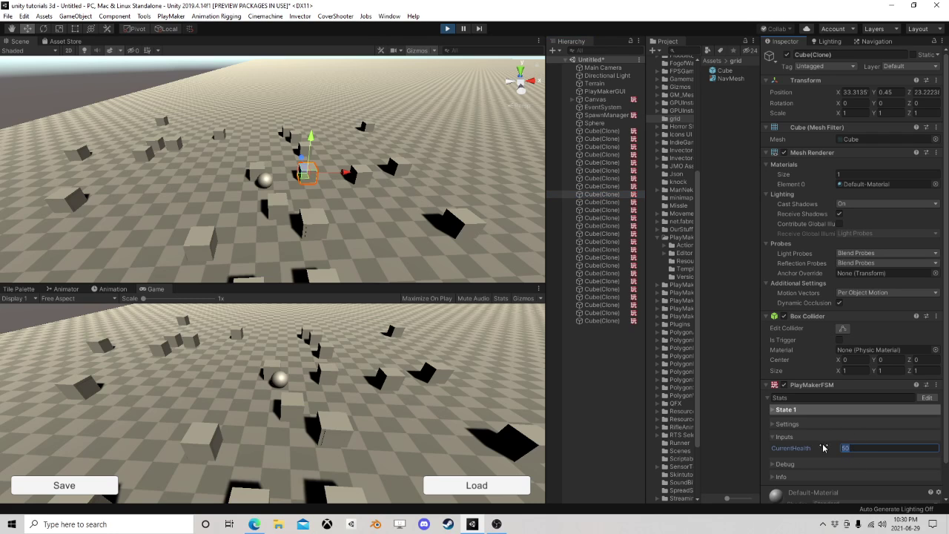
{"action": "left_click", "coordinate": [615, 131]}
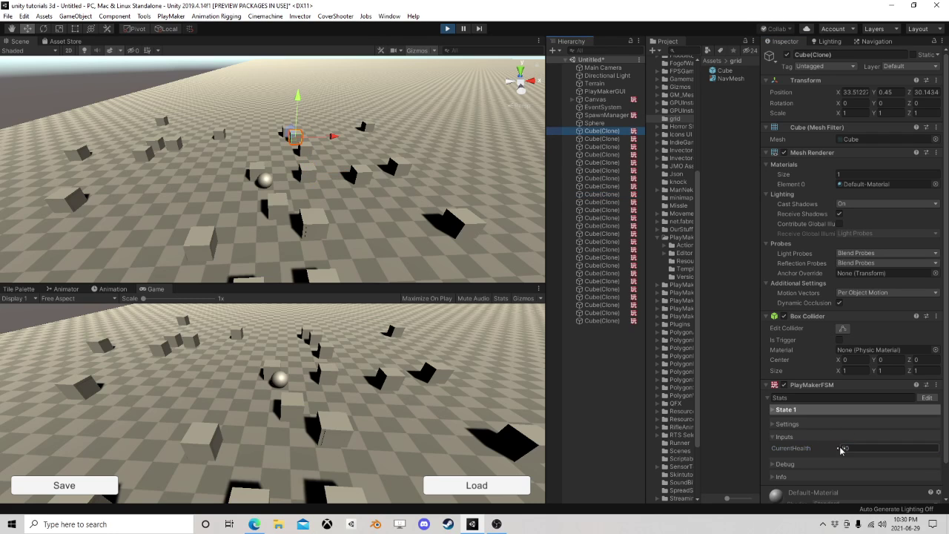
{"action": "left_click", "coordinate": [567, 139]}
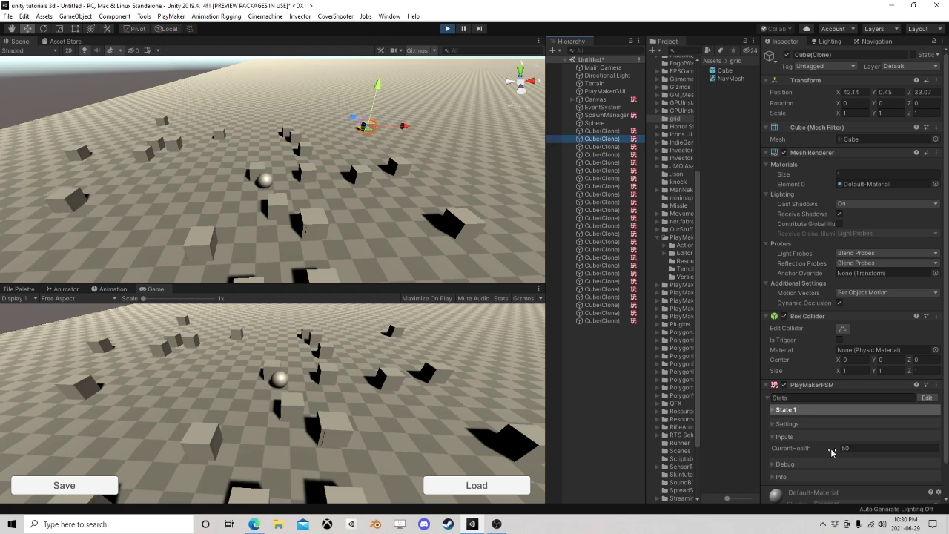
{"action": "left_click", "coordinate": [593, 147]}
{"action": "left_click", "coordinate": [820, 449]}
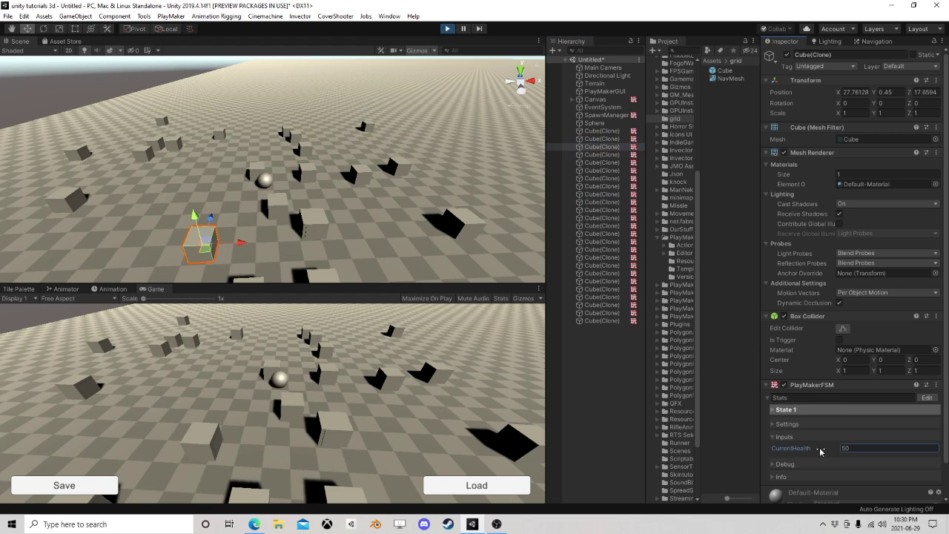
- Inspect two more cubes and press Save, which fails needing an Easy Save 3 Manager
{"action": "left_click", "coordinate": [619, 273]}
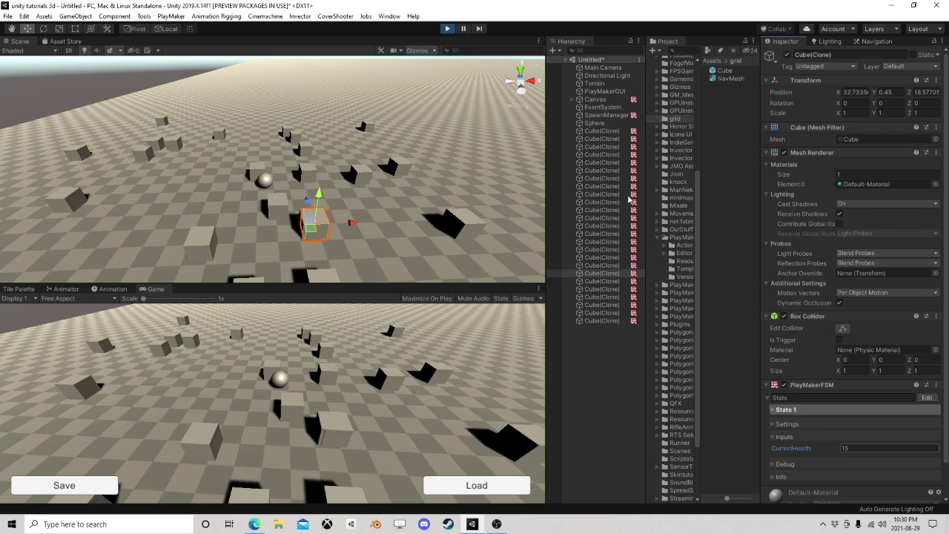
{"action": "left_click", "coordinate": [609, 146]}
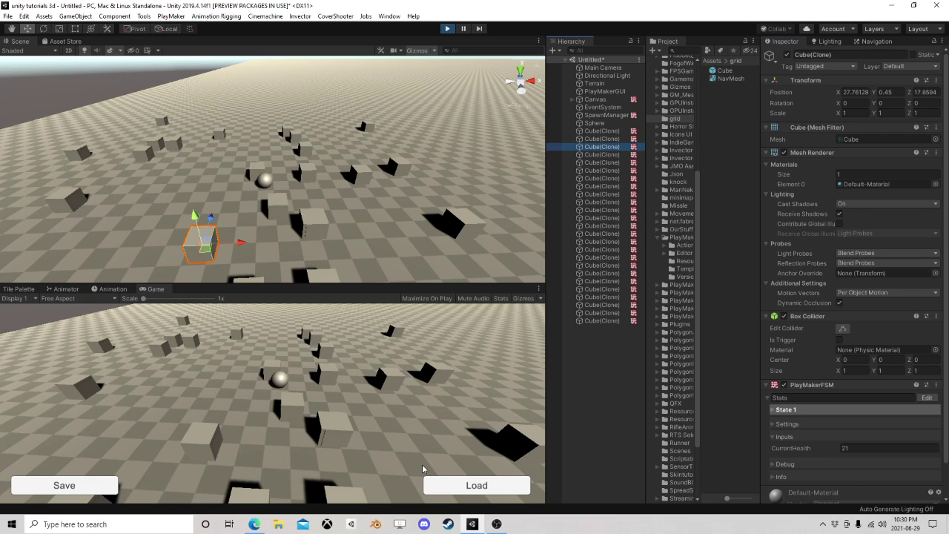
{"action": "left_click", "coordinate": [87, 487]}
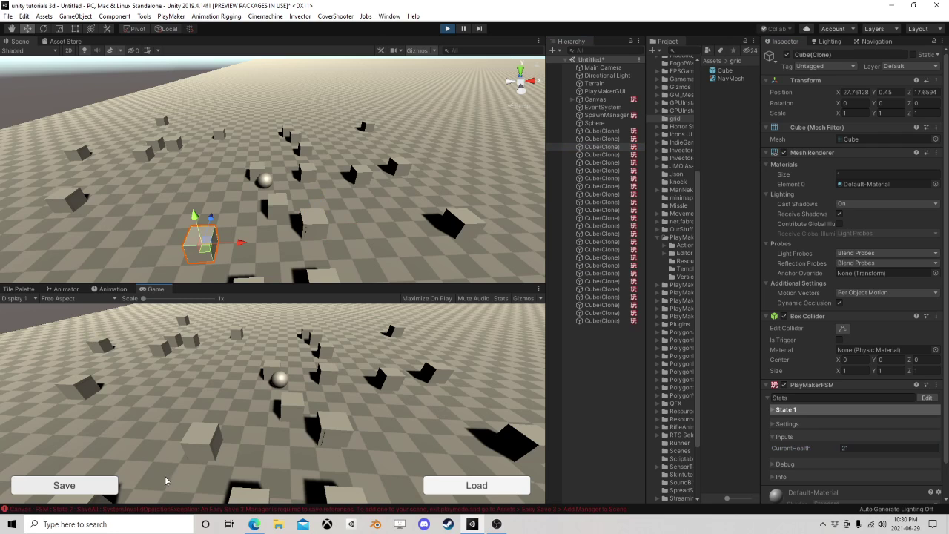
- Exit play mode, add an Easy Save 3 Manager to the scene, and collapse ES3 Reference Mgr
{"action": "left_click", "coordinate": [449, 29]}
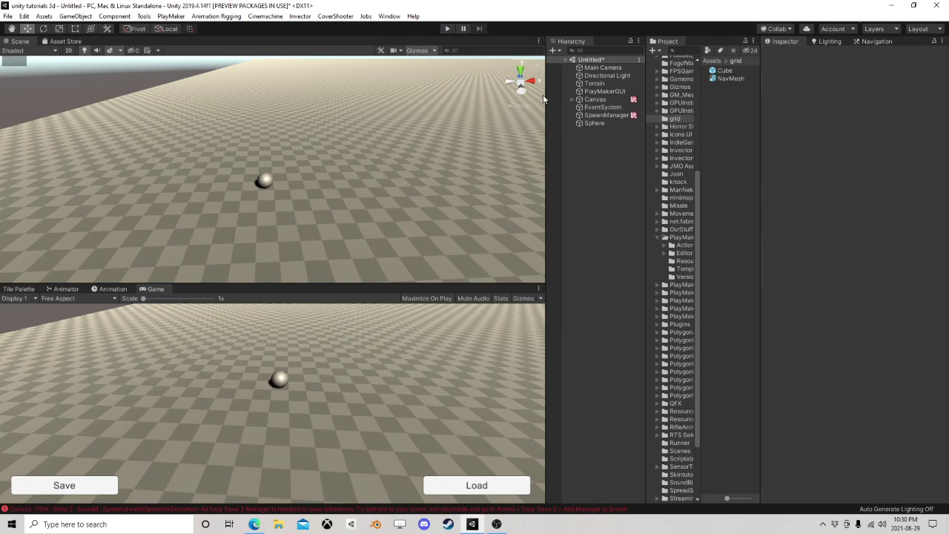
{"action": "left_click", "coordinate": [170, 15]}
{"action": "mouse_move", "coordinate": [143, 18]}
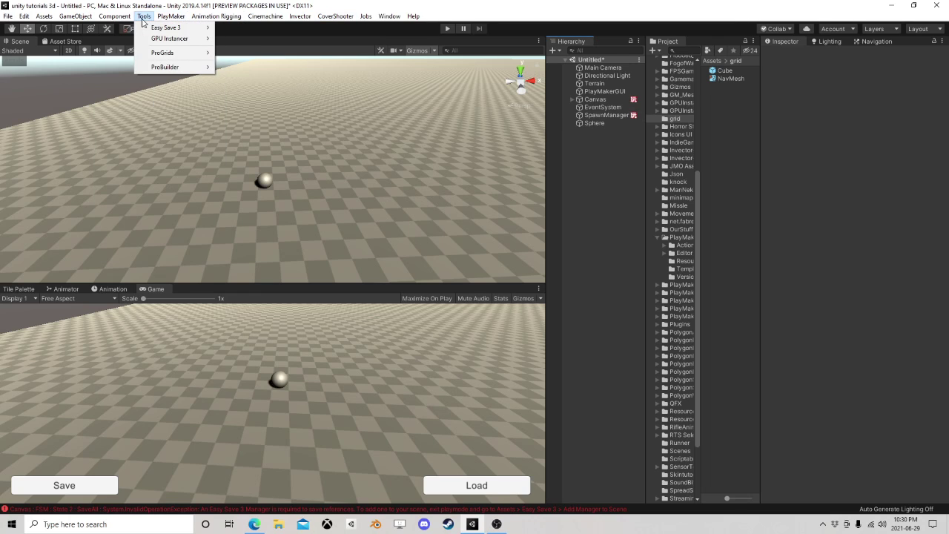
{"action": "left_click", "coordinate": [248, 96]}
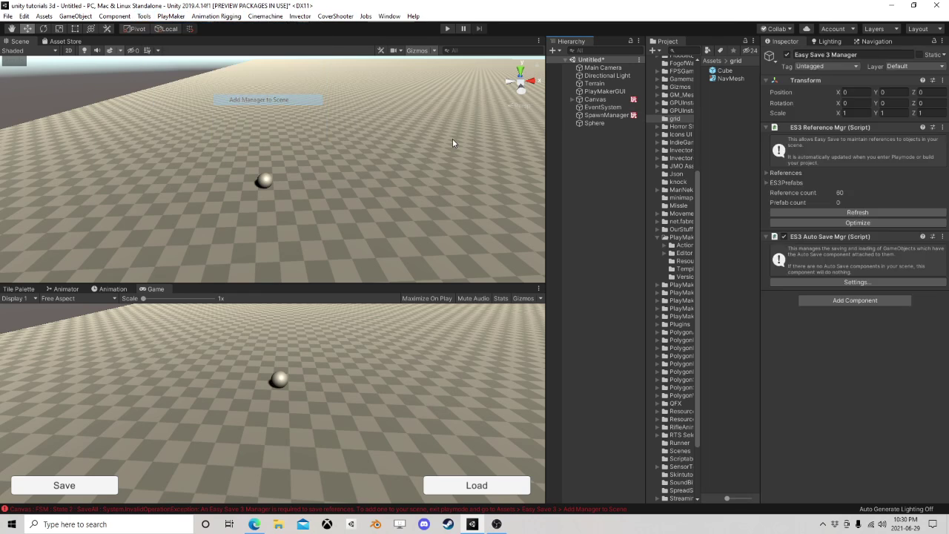
{"action": "left_click", "coordinate": [764, 127]}
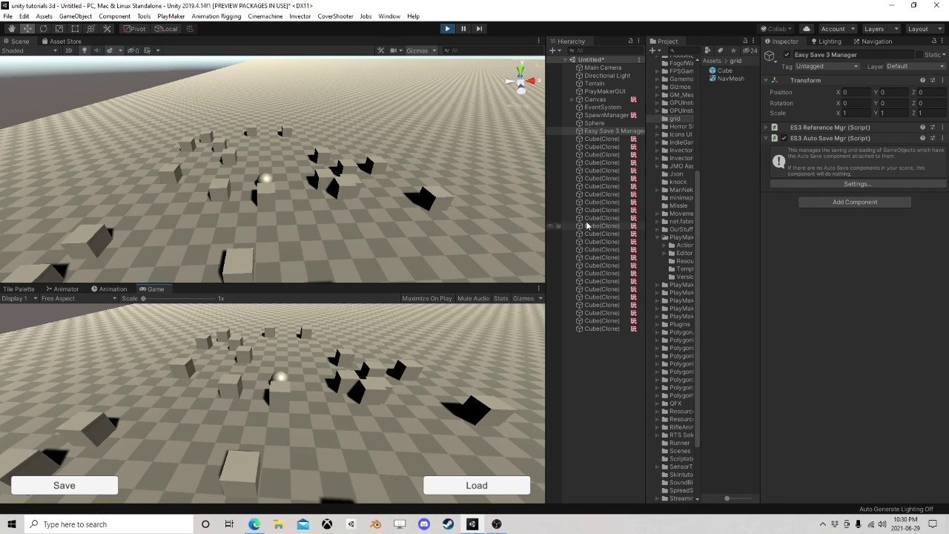
- Lower one cube's CurrentHealth from 50 to 35 and save the cubes' state
{"action": "left_click", "coordinate": [593, 139]}
{"action": "left_click", "coordinate": [831, 448]}
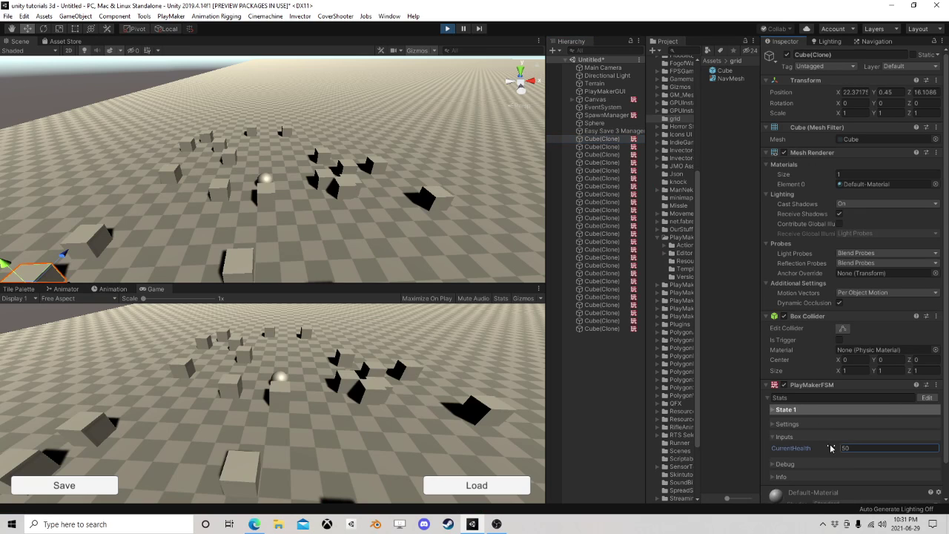
{"action": "left_click", "coordinate": [593, 154]}
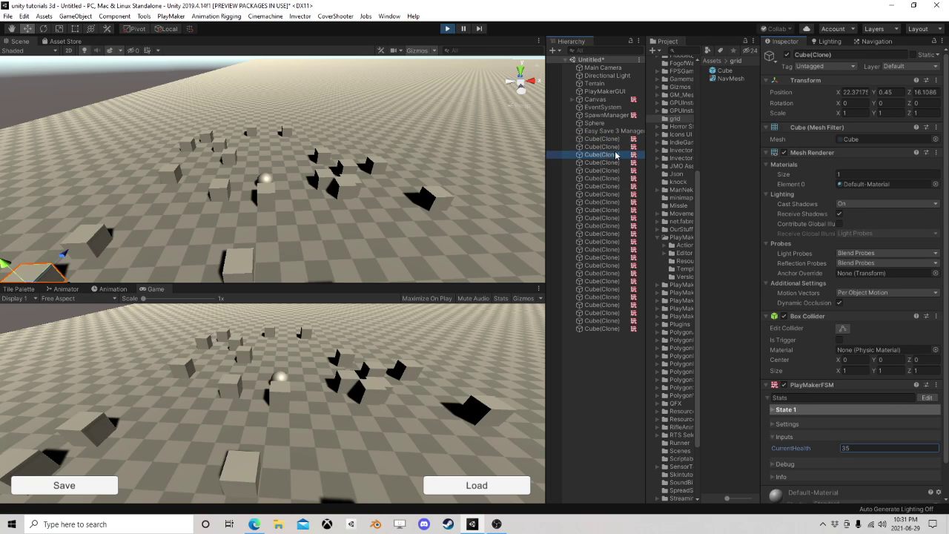
{"action": "left_click", "coordinate": [810, 449]}
{"action": "left_click", "coordinate": [567, 179]}
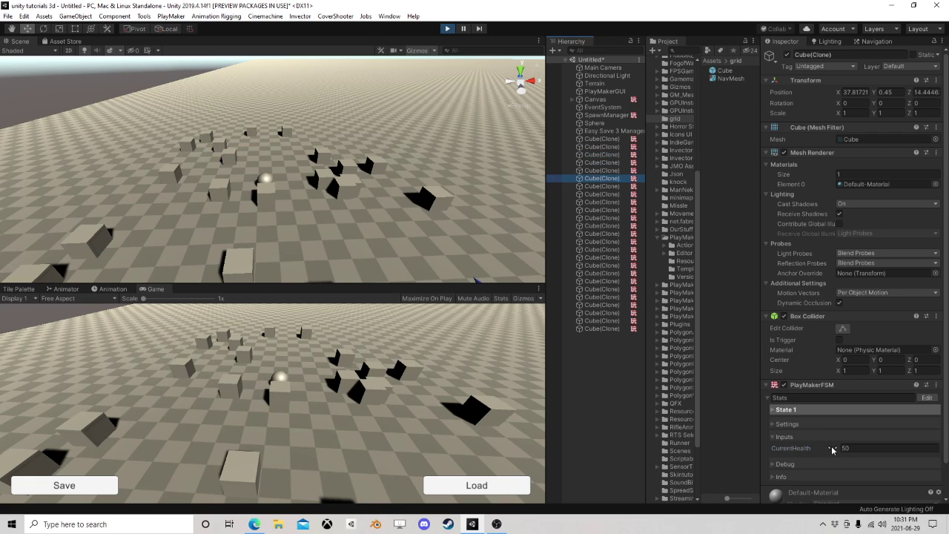
{"action": "left_click_drag", "start_coordinate": [831, 449], "coordinate": [824, 451]}
{"action": "left_click", "coordinate": [614, 162]}
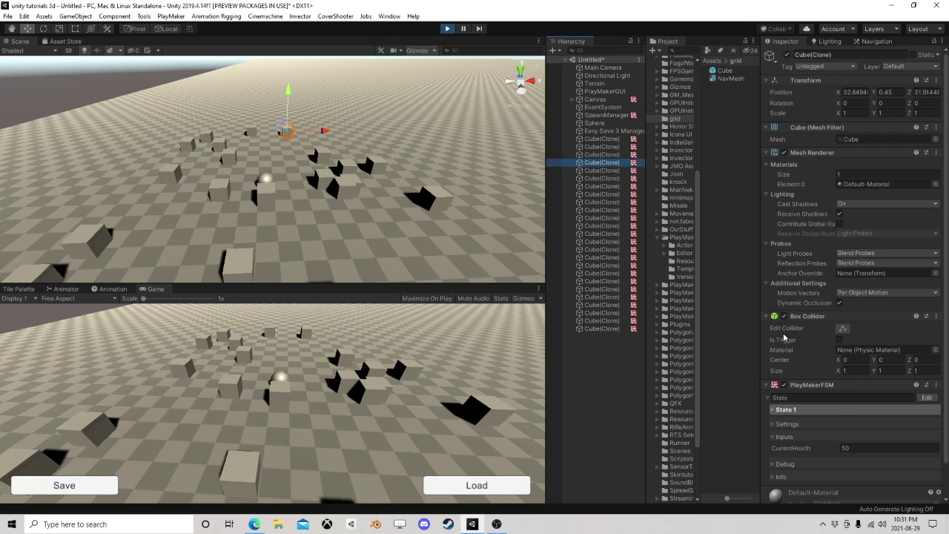
{"action": "left_click", "coordinate": [609, 140]}
{"action": "left_click", "coordinate": [612, 146]}
{"action": "left_click", "coordinate": [820, 448]}
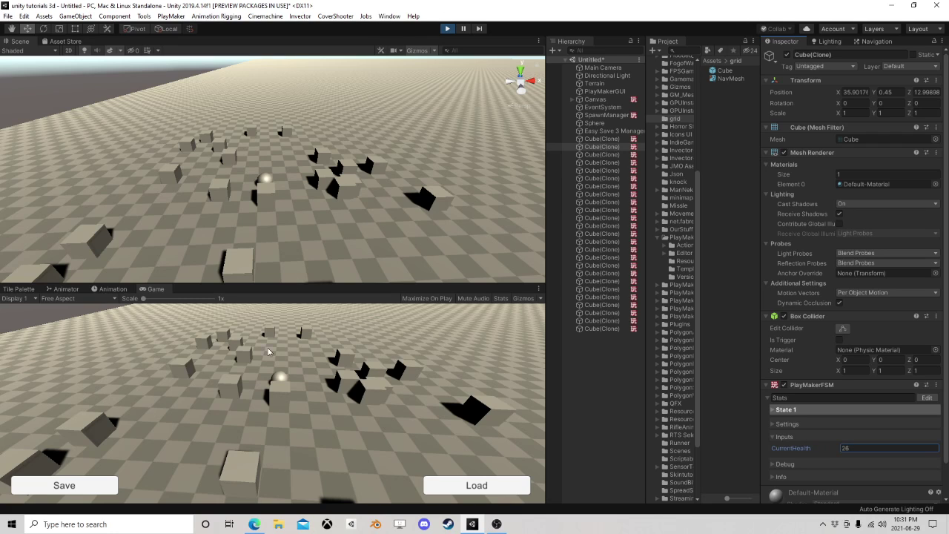
{"action": "left_click", "coordinate": [74, 487]}
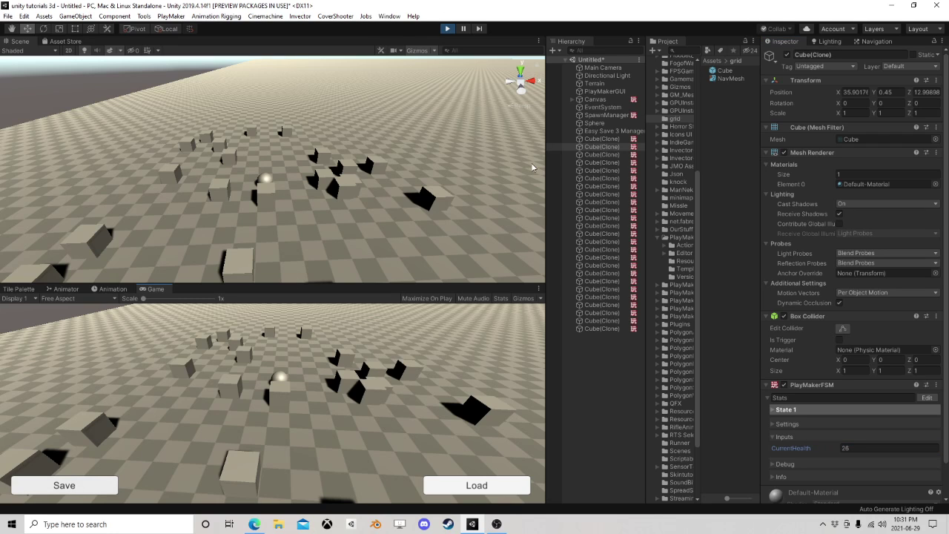
- Raise the first cube's health to 102, move cubes away, then load the saved state
{"action": "left_click", "coordinate": [598, 139]}
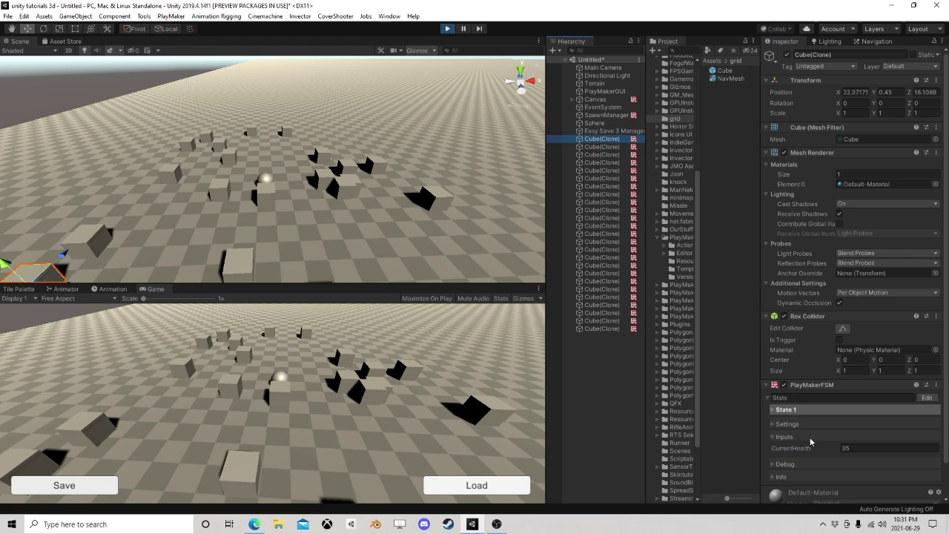
{"action": "left_click_drag", "start_coordinate": [789, 453], "coordinate": [831, 455]}
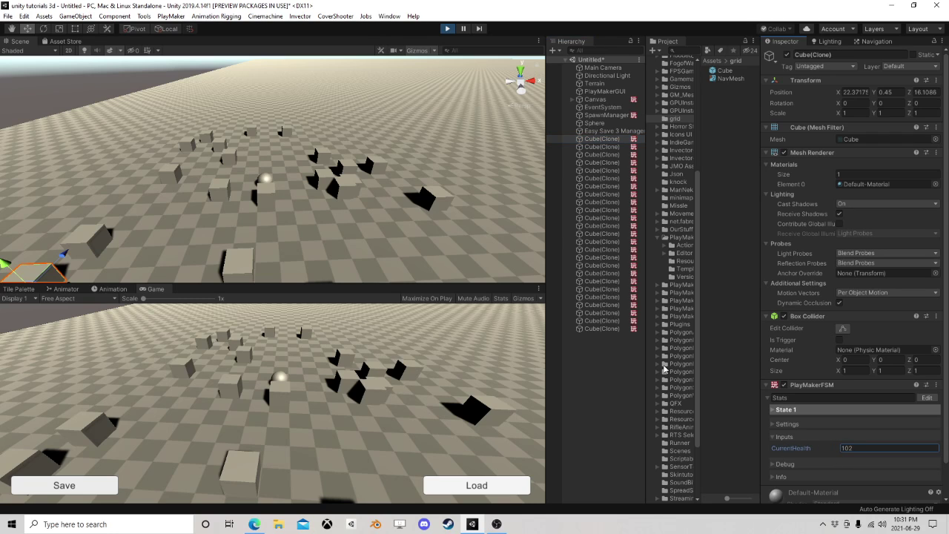
{"action": "left_click", "coordinate": [597, 147]}
{"action": "left_click", "coordinate": [840, 448]}
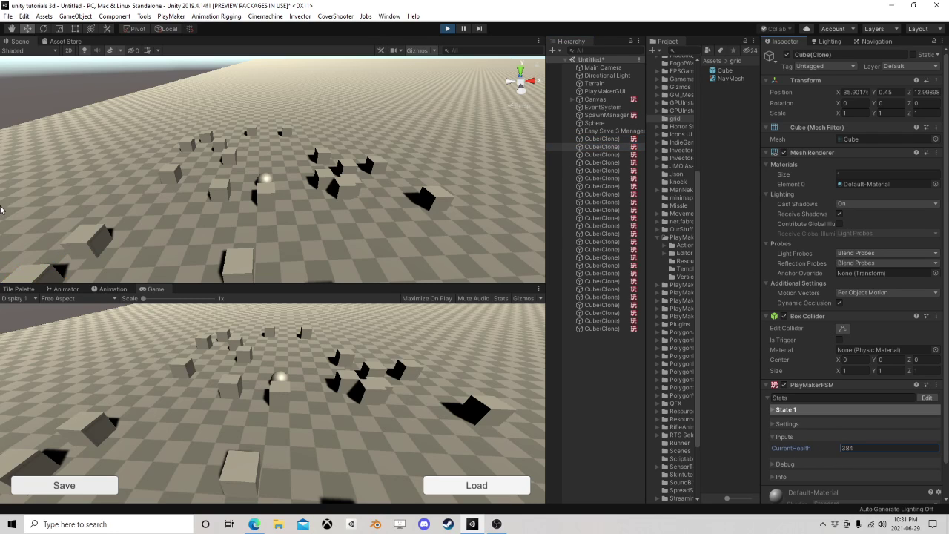
{"action": "scroll", "coordinate": [315, 174], "scroll_direction": "down", "scroll_amount": 3}
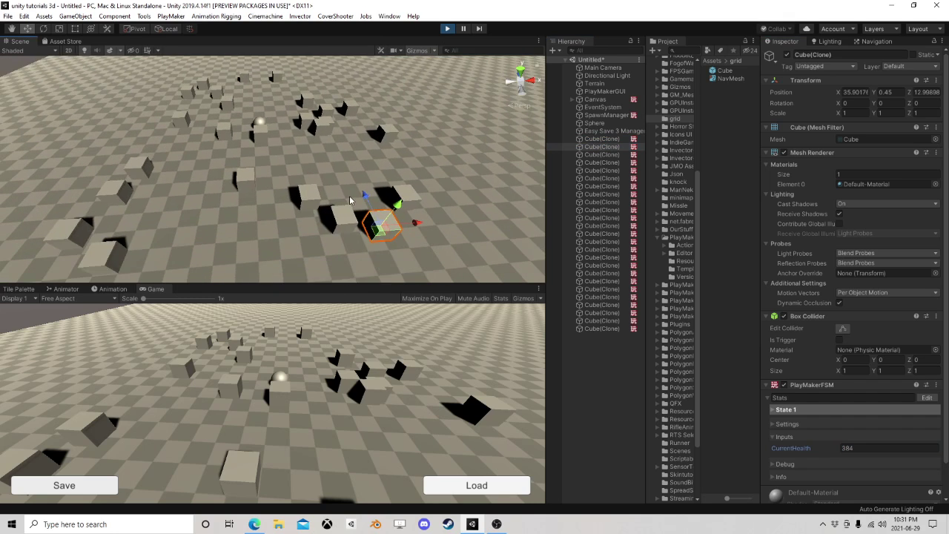
{"action": "left_click_drag", "start_coordinate": [349, 195], "coordinate": [431, 80]}
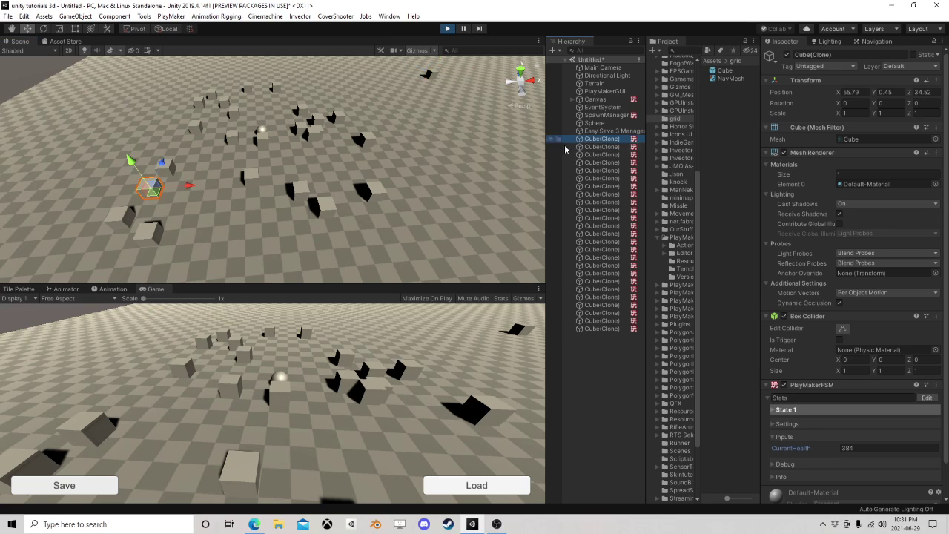
{"action": "left_click", "coordinate": [154, 191]}
{"action": "left_click", "coordinate": [426, 485]}
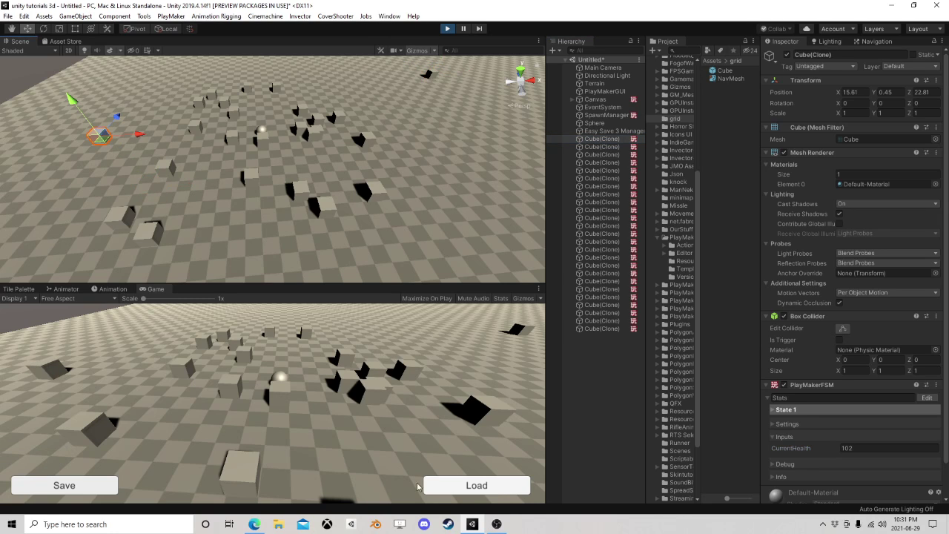
{"action": "left_click", "coordinate": [494, 492]}
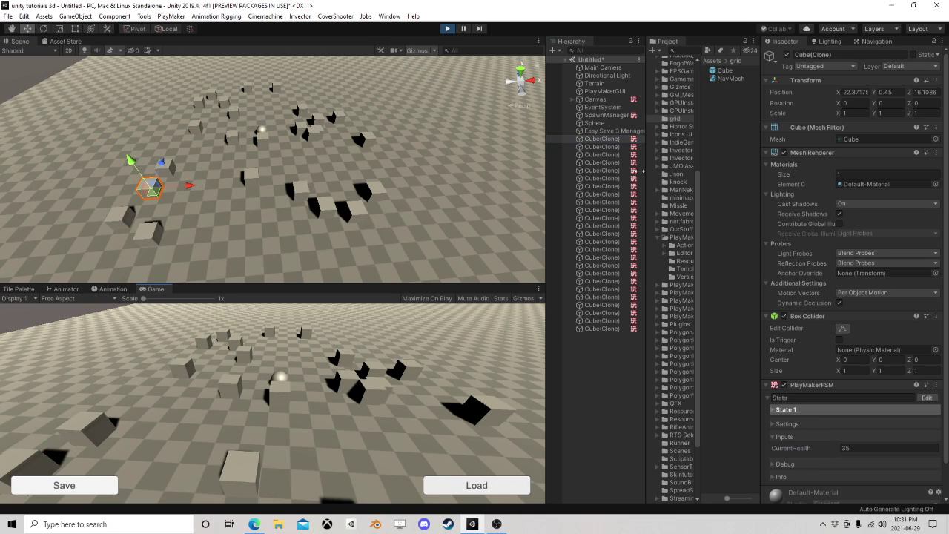
- Repeatedly move the second cube elsewhere and load, confirming it returns each time
{"action": "left_click", "coordinate": [601, 140]}
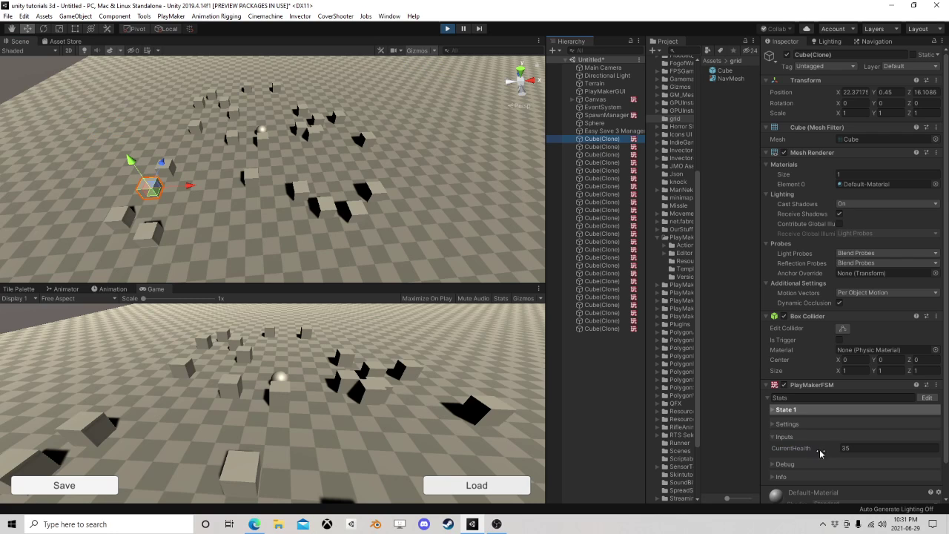
{"action": "left_click", "coordinate": [601, 147]}
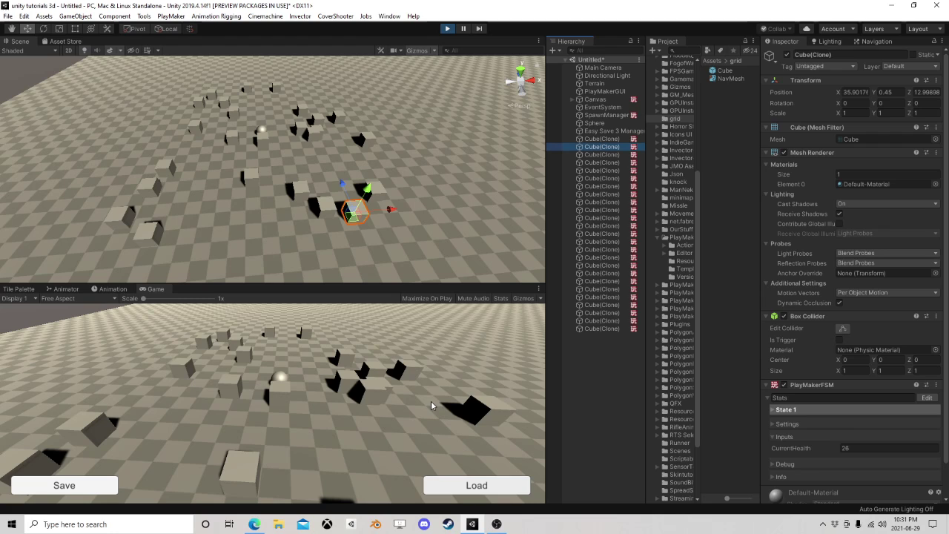
{"action": "left_click", "coordinate": [353, 223]}
{"action": "left_click_drag", "start_coordinate": [354, 224], "coordinate": [413, 111]}
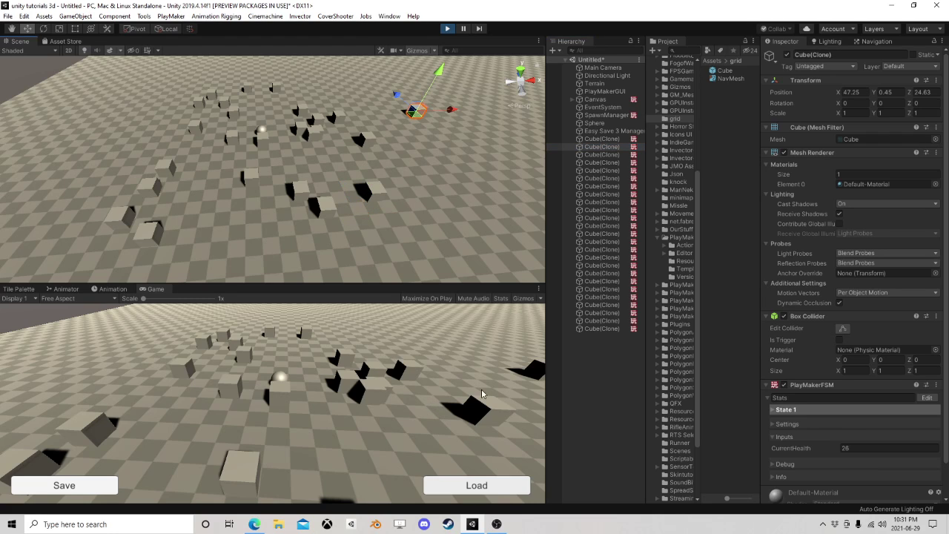
{"action": "left_click", "coordinate": [476, 485]}
{"action": "left_click_drag", "start_coordinate": [356, 213], "coordinate": [271, 178]}
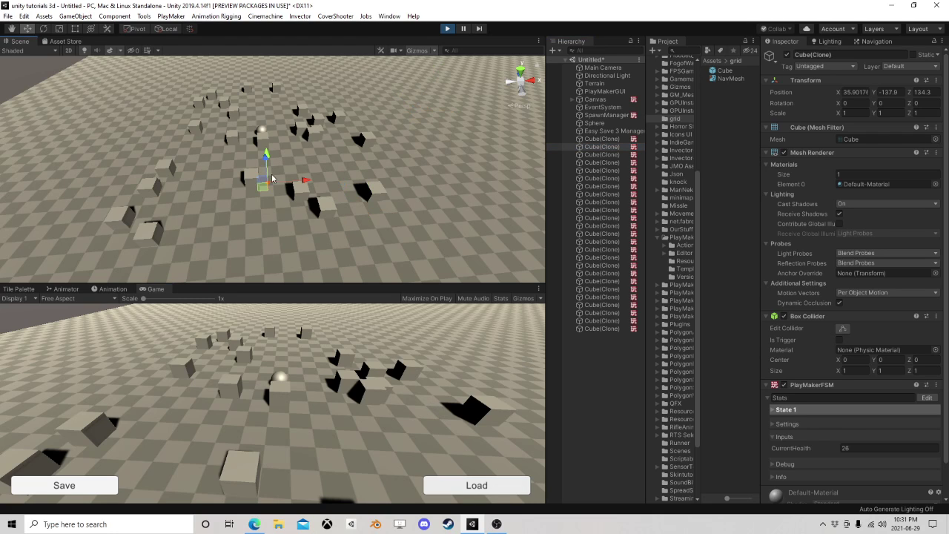
{"action": "left_click", "coordinate": [478, 490]}
{"action": "left_click_drag", "start_coordinate": [354, 215], "coordinate": [424, 109]}
{"action": "left_click", "coordinate": [487, 487]}
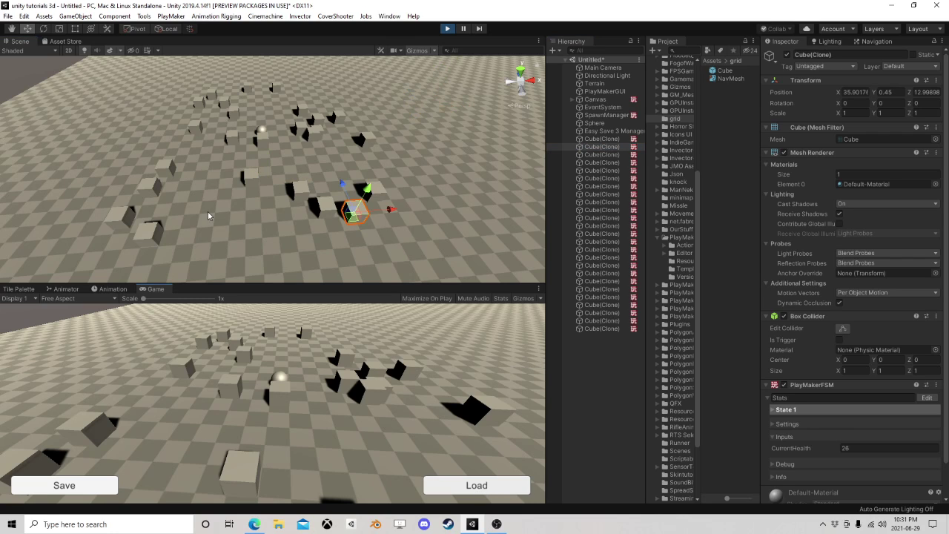
- Move another cube and make its health negative, then load to restore position and health 50
{"action": "left_click", "coordinate": [152, 239]}
{"action": "left_click_drag", "start_coordinate": [149, 226], "coordinate": [477, 90]}
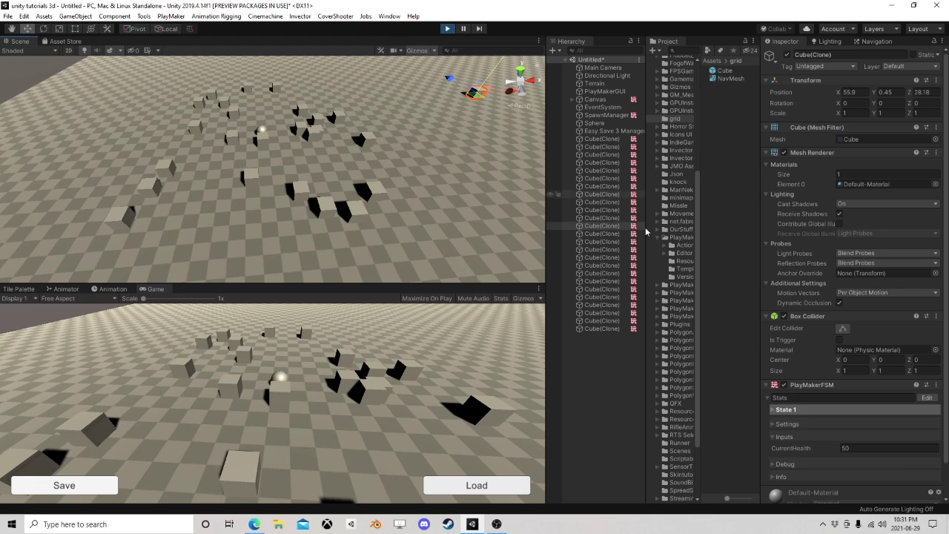
{"action": "left_click_drag", "start_coordinate": [821, 445], "coordinate": [771, 455]}
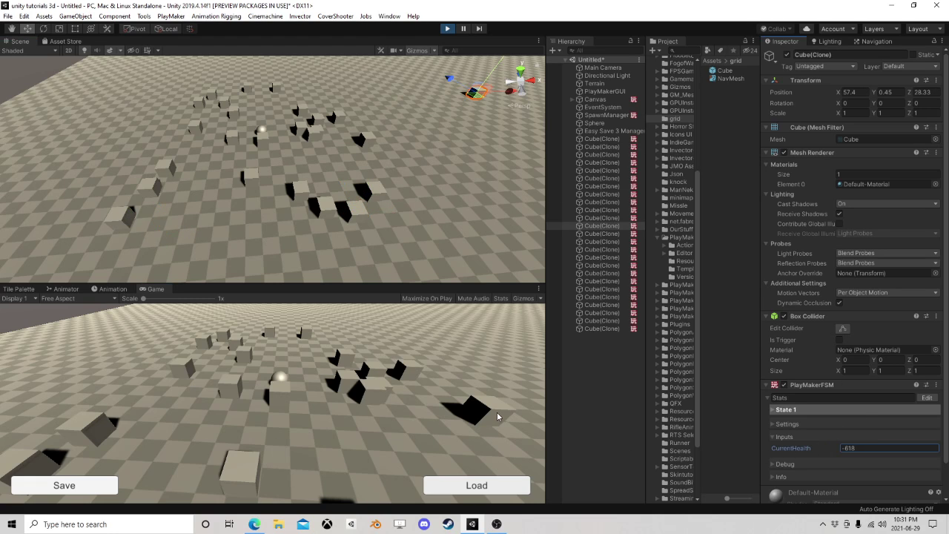
{"action": "left_click", "coordinate": [477, 487]}
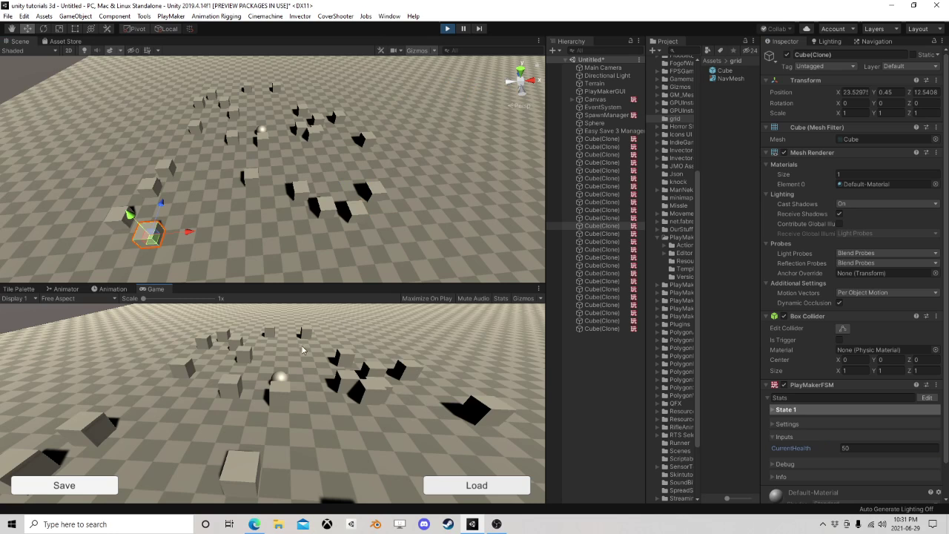
- Save the cube at the upper right with health 83, move it left, and load it back
{"action": "left_click_drag", "start_coordinate": [152, 235], "coordinate": [498, 84]}
{"action": "left_click", "coordinate": [828, 448]}
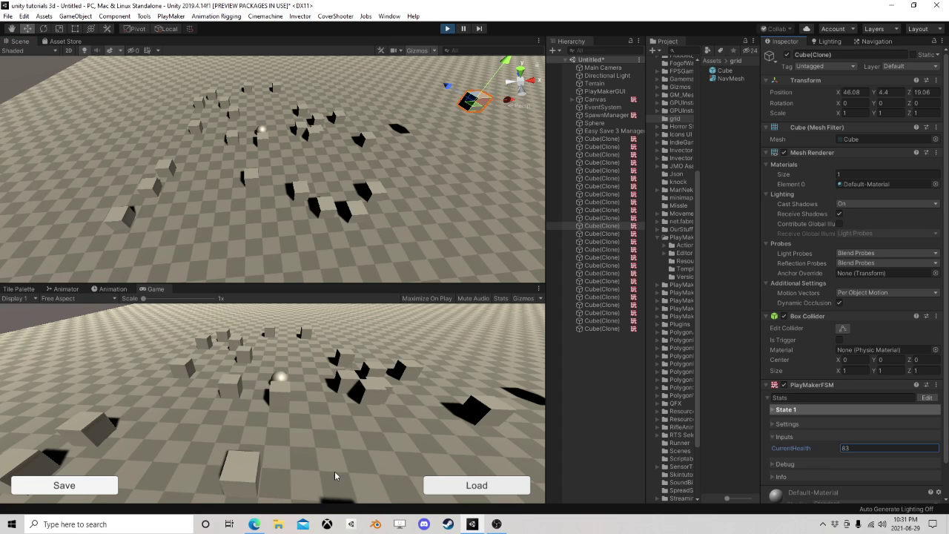
{"action": "left_click", "coordinate": [77, 487]}
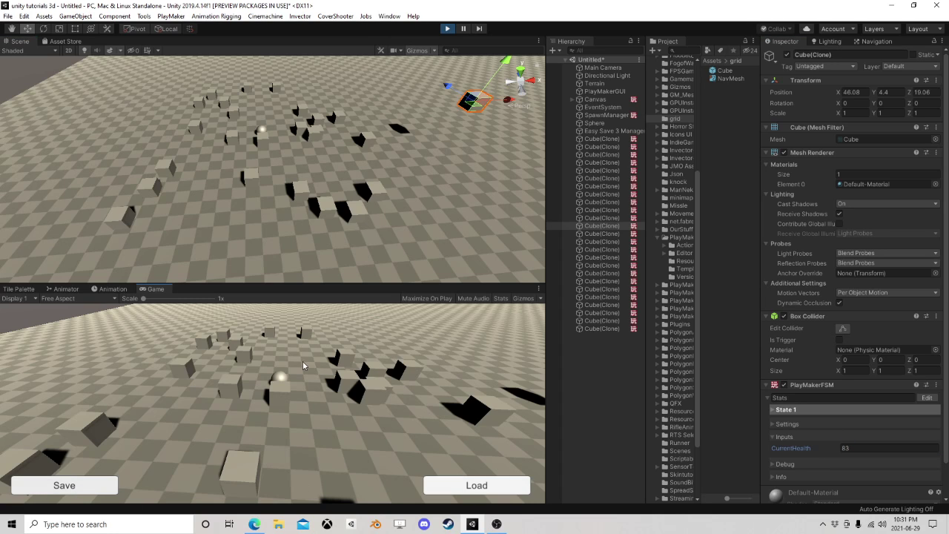
{"action": "left_click_drag", "start_coordinate": [471, 104], "coordinate": [166, 134]}
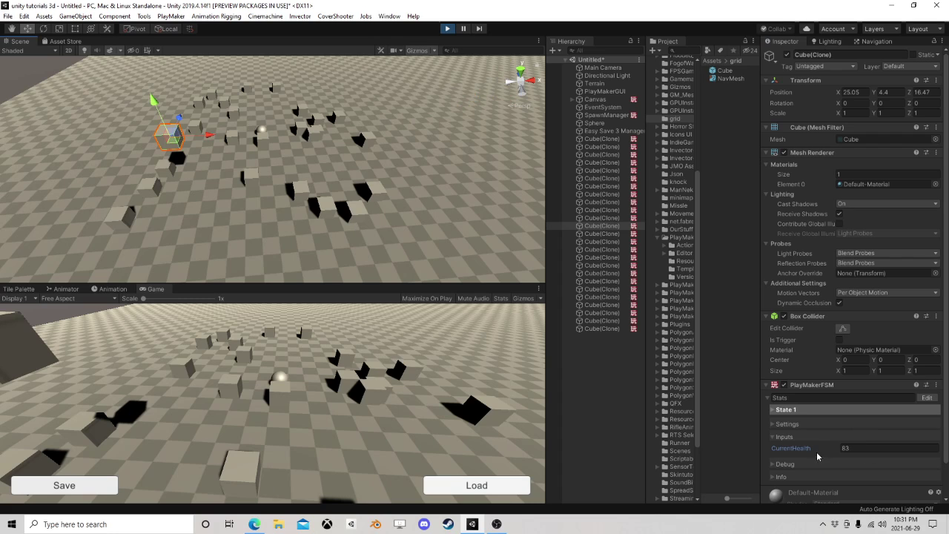
{"action": "left_click", "coordinate": [784, 451]}
{"action": "left_click", "coordinate": [476, 485]}
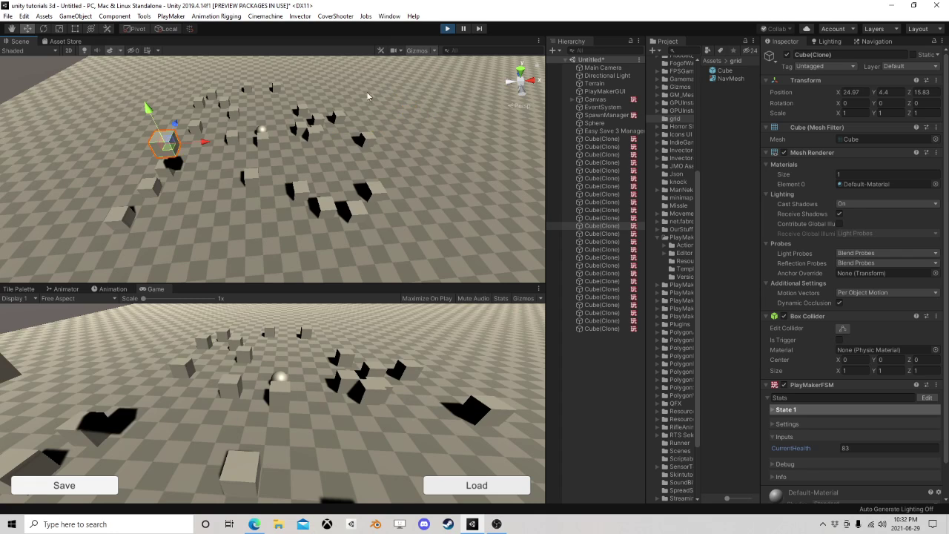
- Delete all spawned Cube(Clone) objects and load to respawn the saved set
{"action": "left_click", "coordinate": [563, 147]}
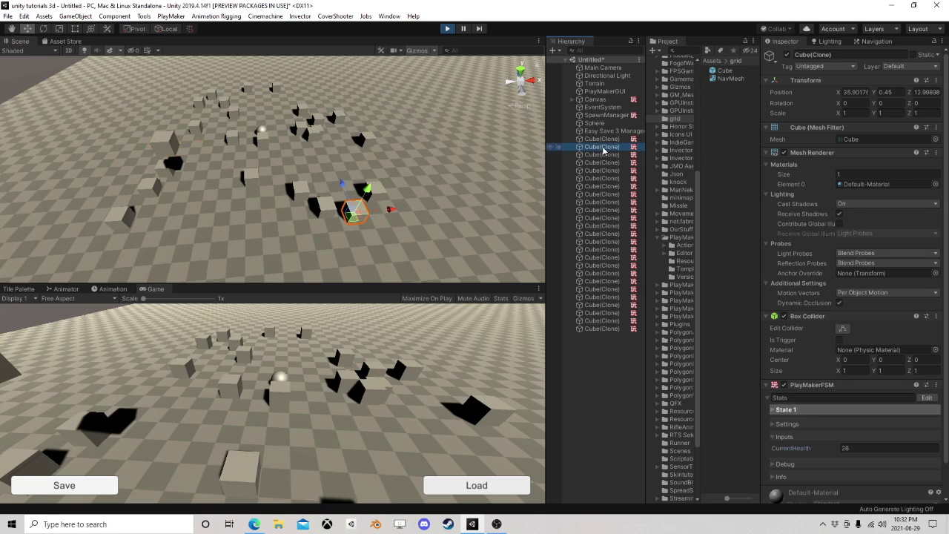
{"action": "left_click", "coordinate": [609, 313], "text": "shift"}
{"action": "key", "text": "Delete"}
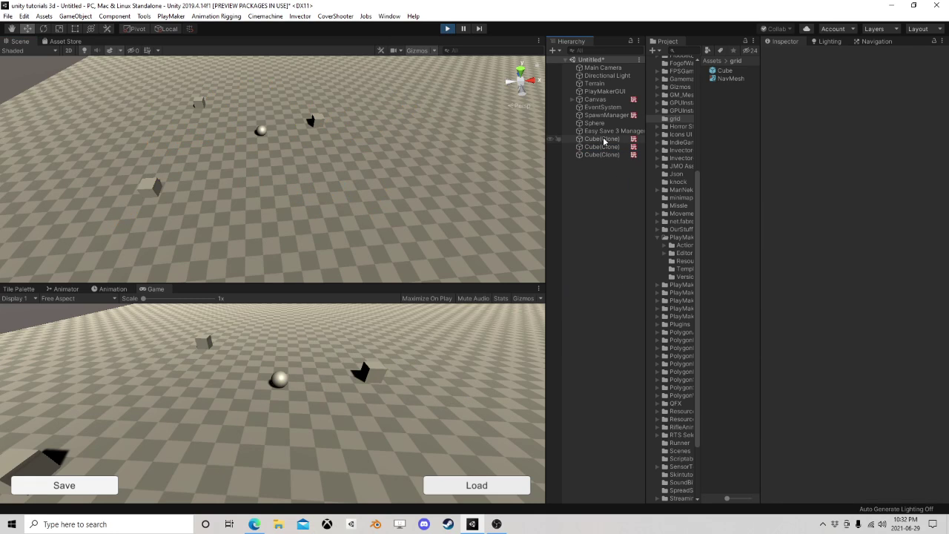
{"action": "left_click", "coordinate": [600, 139]}
{"action": "left_click", "coordinate": [605, 154], "text": "shift"}
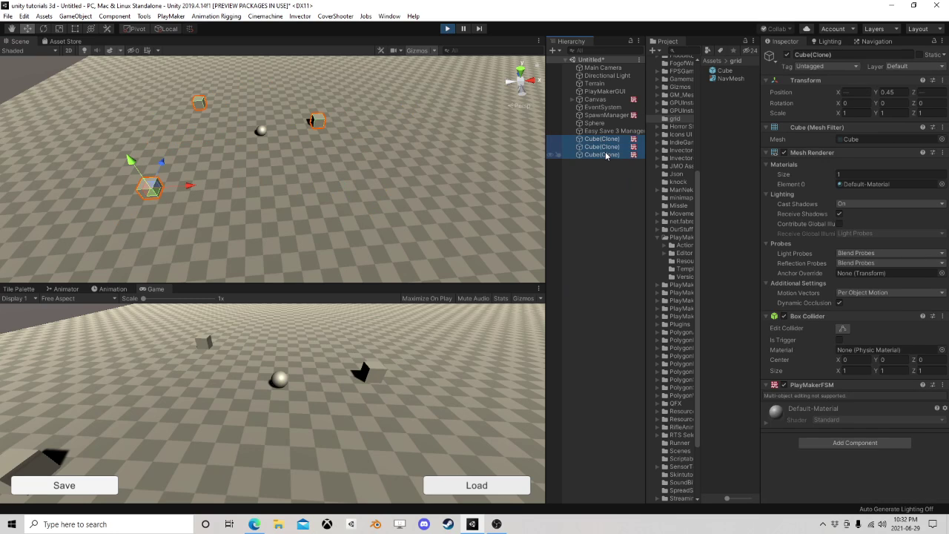
{"action": "key", "text": "Delete"}
{"action": "left_click", "coordinate": [495, 486]}
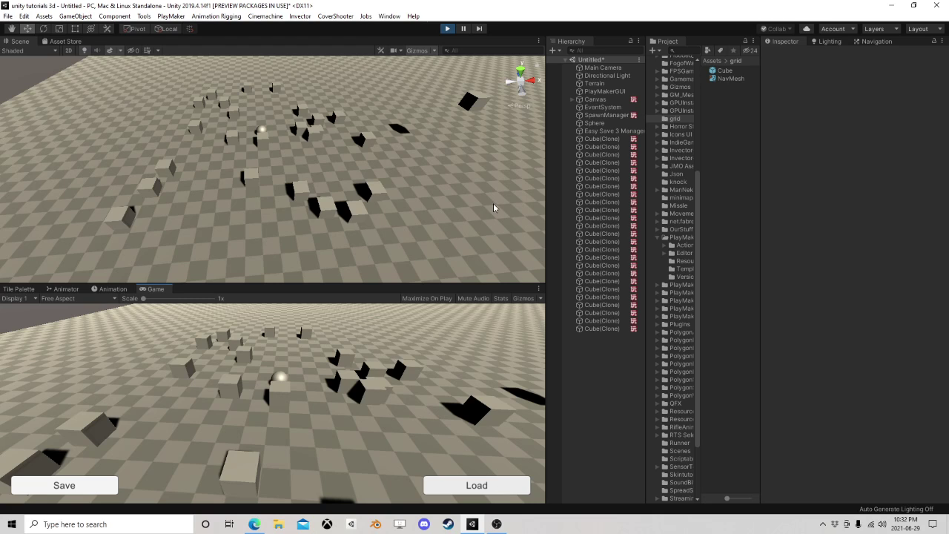
- Delete thirteen cubes and reload the saved cubes again
{"action": "left_click", "coordinate": [612, 139]}
{"action": "left_click", "coordinate": [612, 234], "text": "shift"}
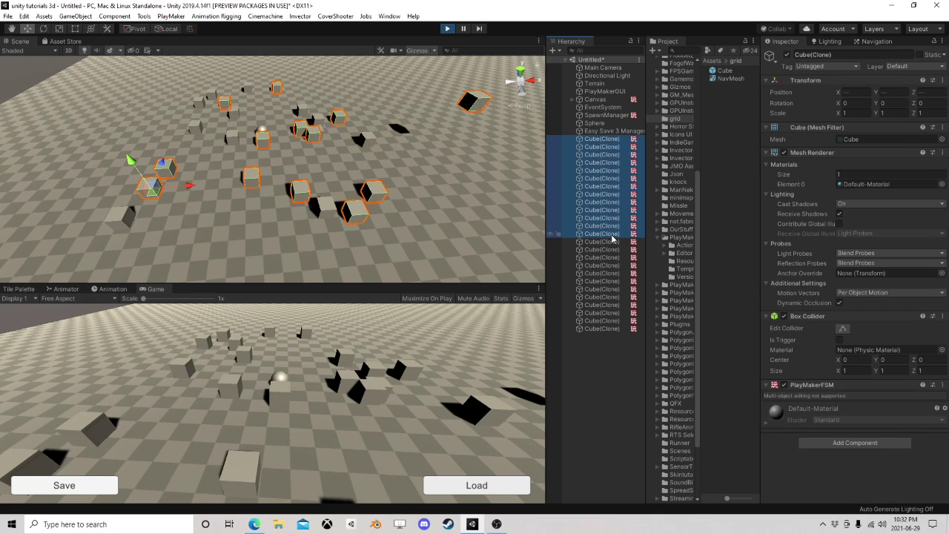
{"action": "key", "text": "Delete"}
{"action": "left_click", "coordinate": [501, 484]}
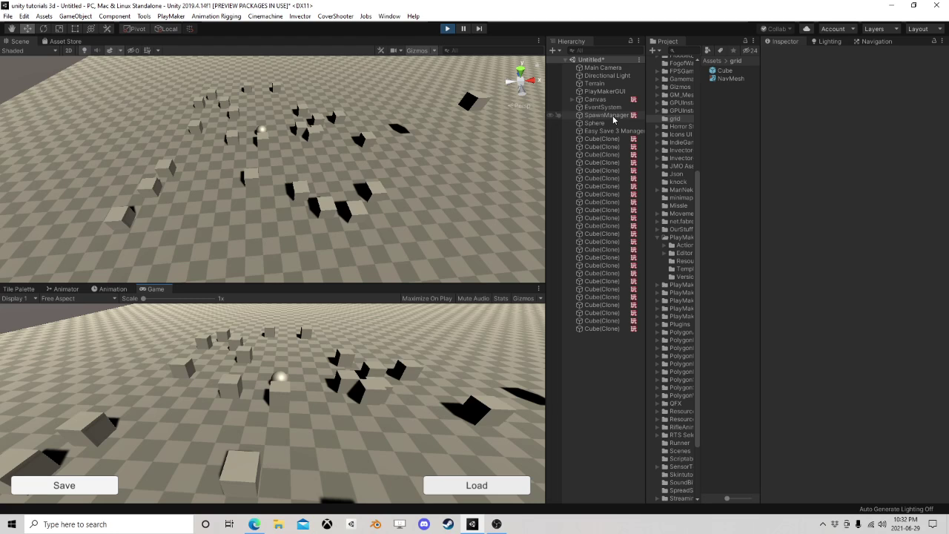
{"action": "left_click", "coordinate": [607, 116]}
{"action": "left_click", "coordinate": [932, 140]}
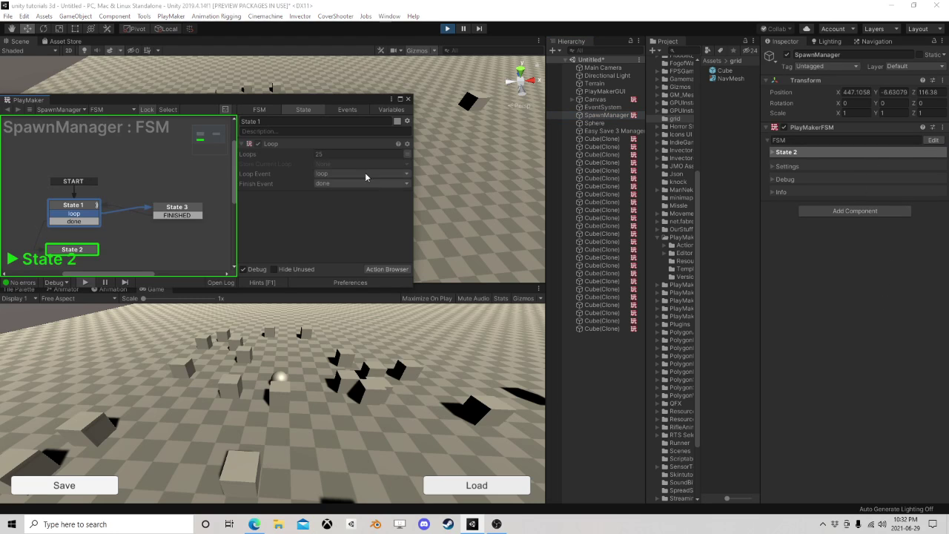
{"action": "left_click", "coordinate": [388, 109]}
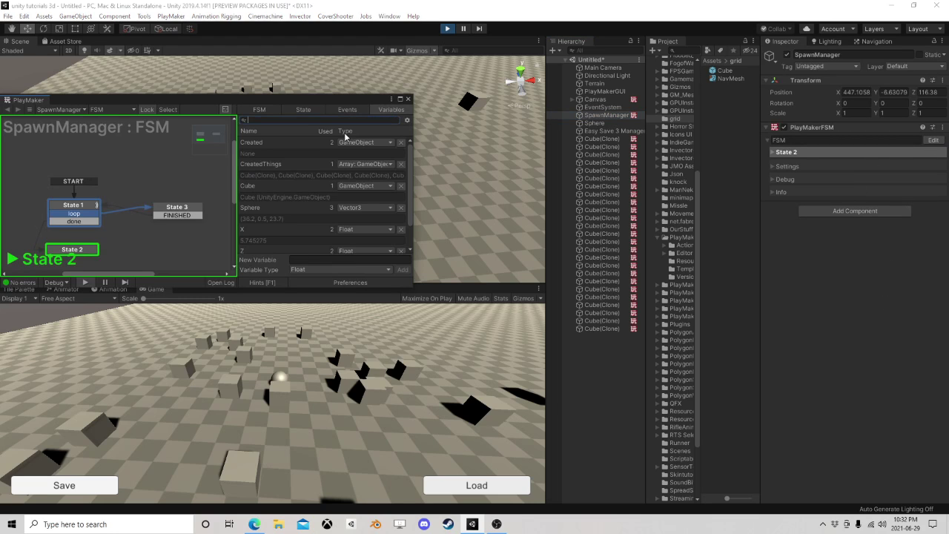
{"action": "left_click", "coordinate": [267, 163]}
{"action": "scroll", "coordinate": [353, 218], "scroll_direction": "down", "scroll_amount": 6}
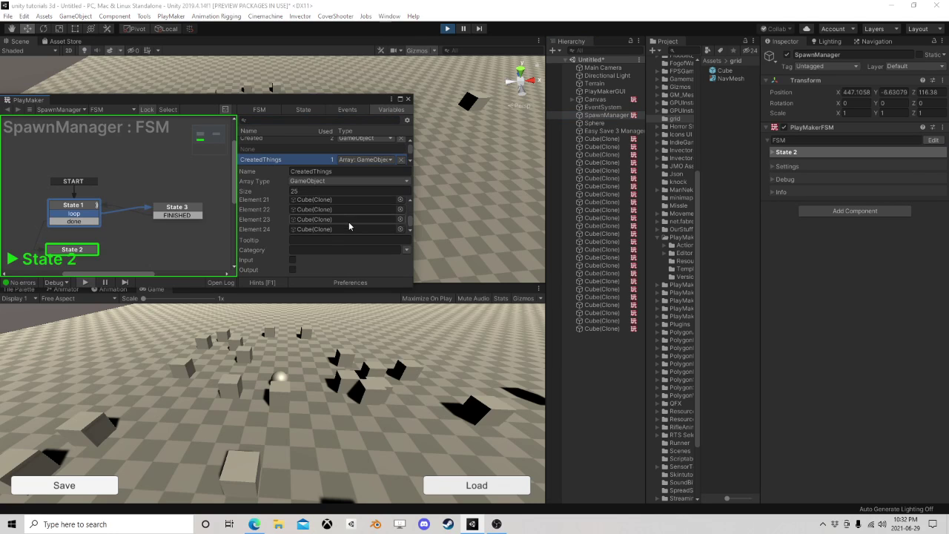
{"action": "left_click", "coordinate": [312, 219]}
{"action": "left_click", "coordinate": [310, 229]}
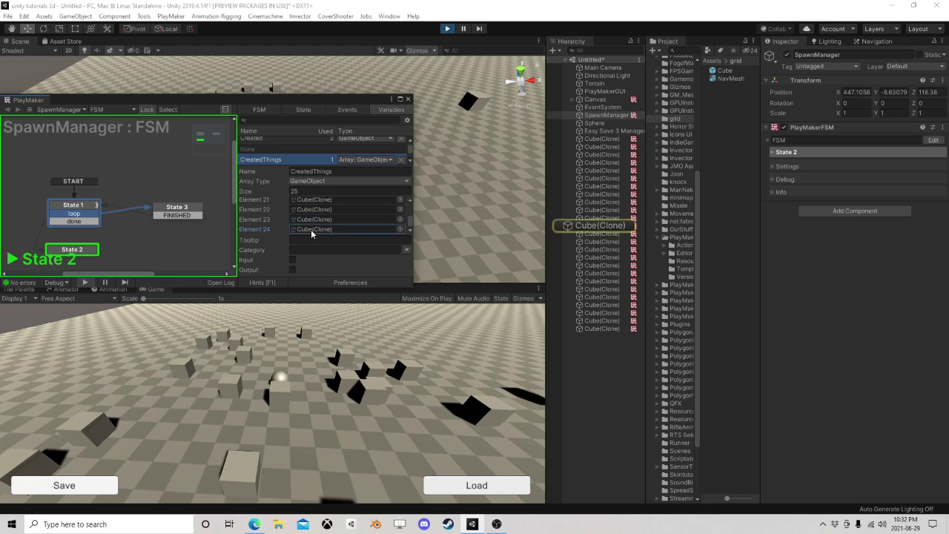
{"action": "left_click", "coordinate": [315, 207]}
{"action": "left_click", "coordinate": [315, 200]}
{"action": "scroll", "coordinate": [315, 210], "scroll_direction": "up", "scroll_amount": 6}
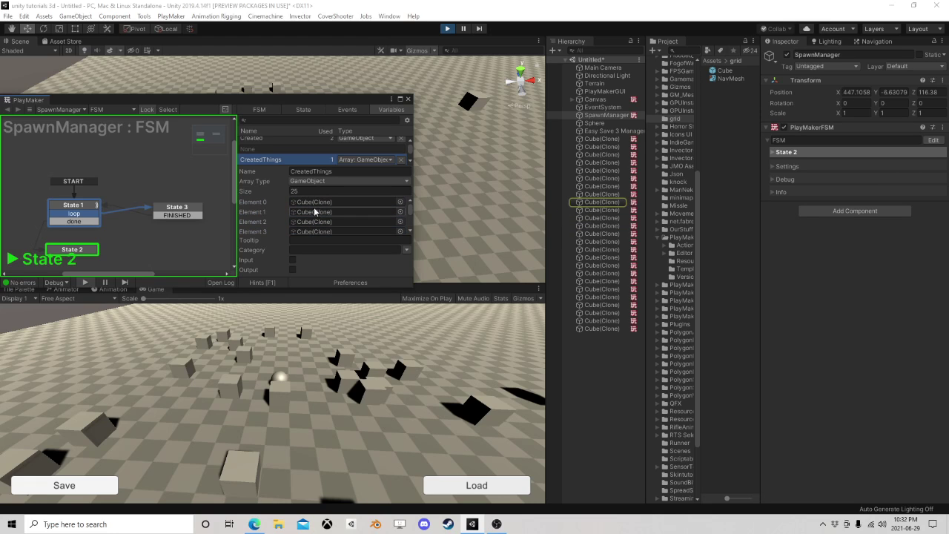
{"action": "left_click", "coordinate": [315, 211]}
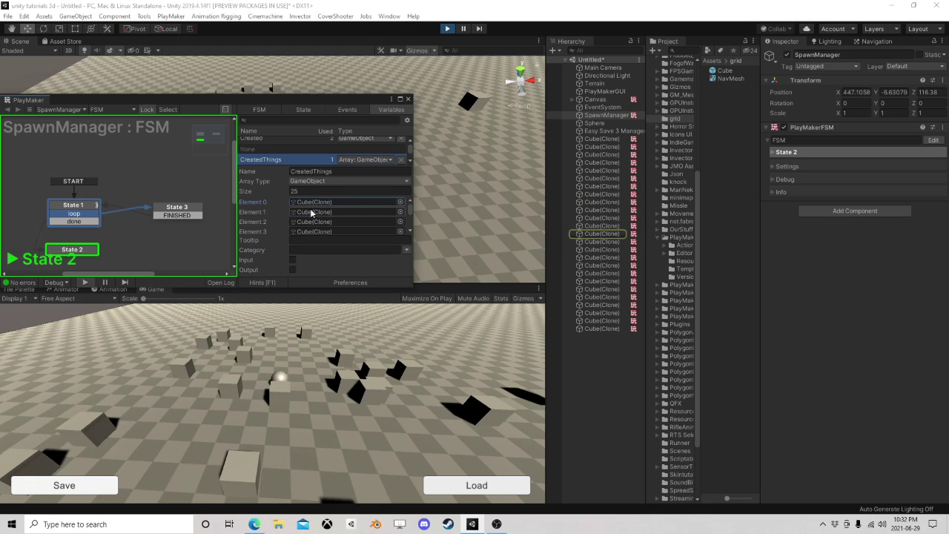
{"action": "left_click", "coordinate": [409, 99]}
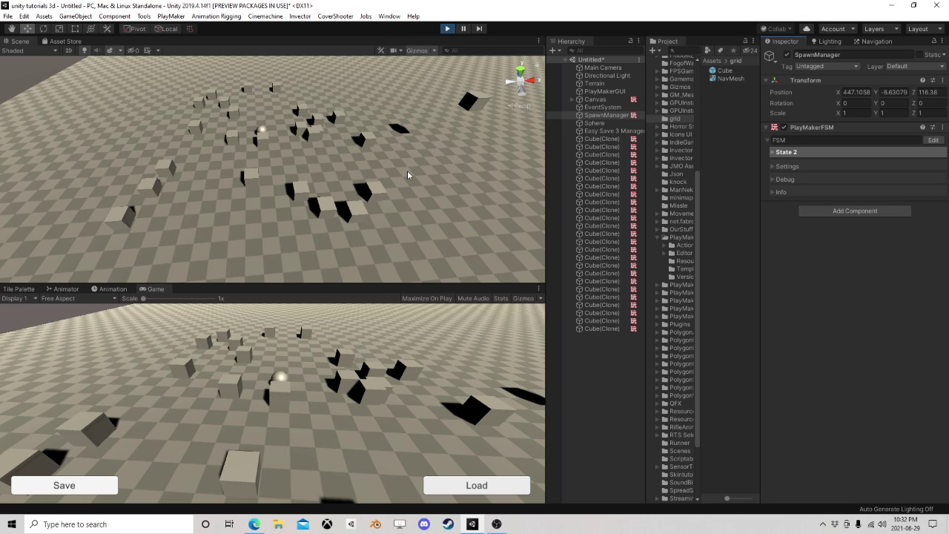
{"action": "right_click_drag", "start_coordinate": [438, 225], "coordinate": [386, 185]}
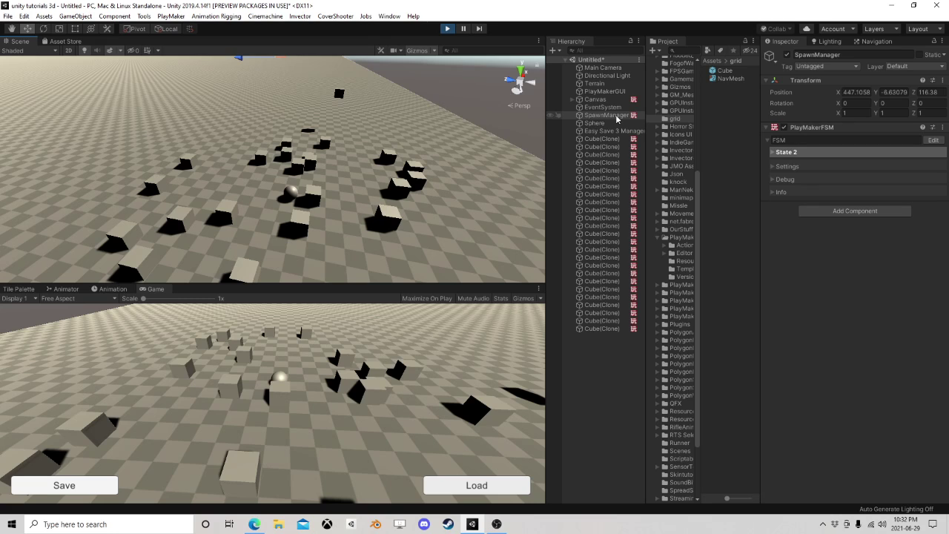
{"action": "left_click", "coordinate": [616, 117]}
{"action": "scroll", "coordinate": [356, 183], "scroll_direction": "down", "scroll_amount": 2}
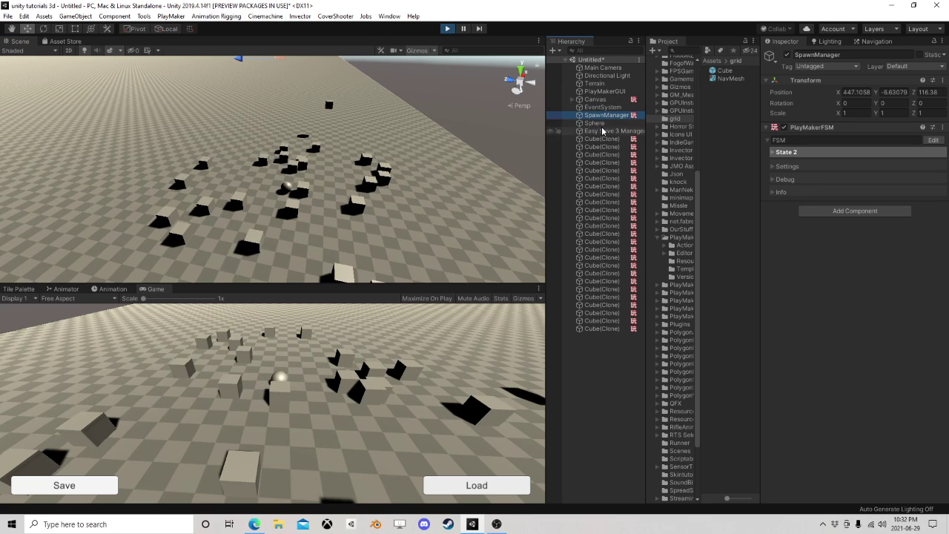
{"action": "left_click", "coordinate": [933, 140]}
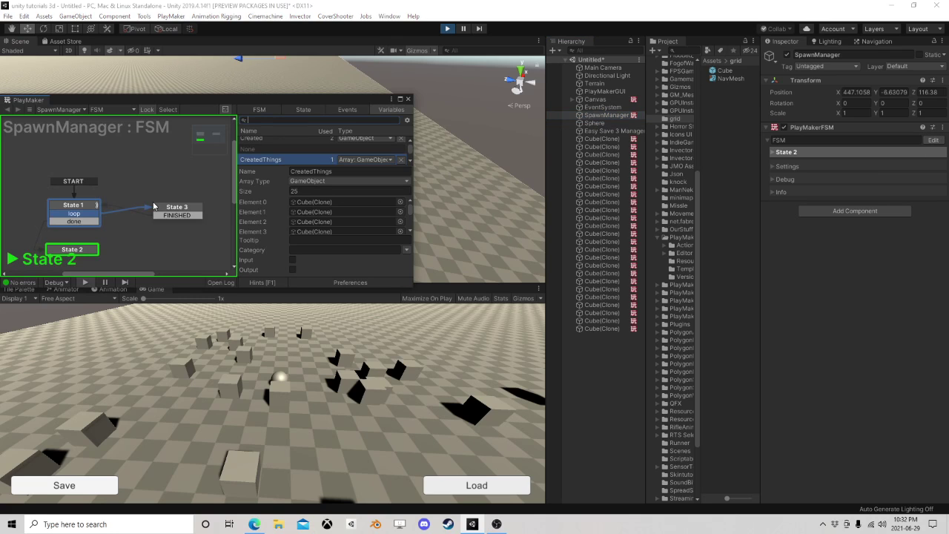
{"action": "left_click", "coordinate": [407, 99]}
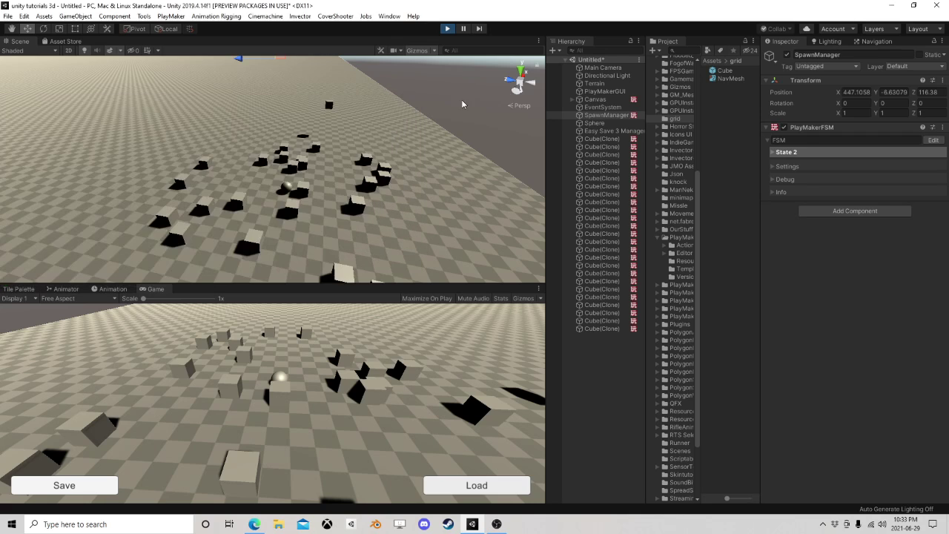
{"action": "left_click", "coordinate": [604, 131]}
- Open Canvas's FSM editor and review State 2's actions and the Savethese array's 25 cubes
{"action": "left_click", "coordinate": [604, 115]}
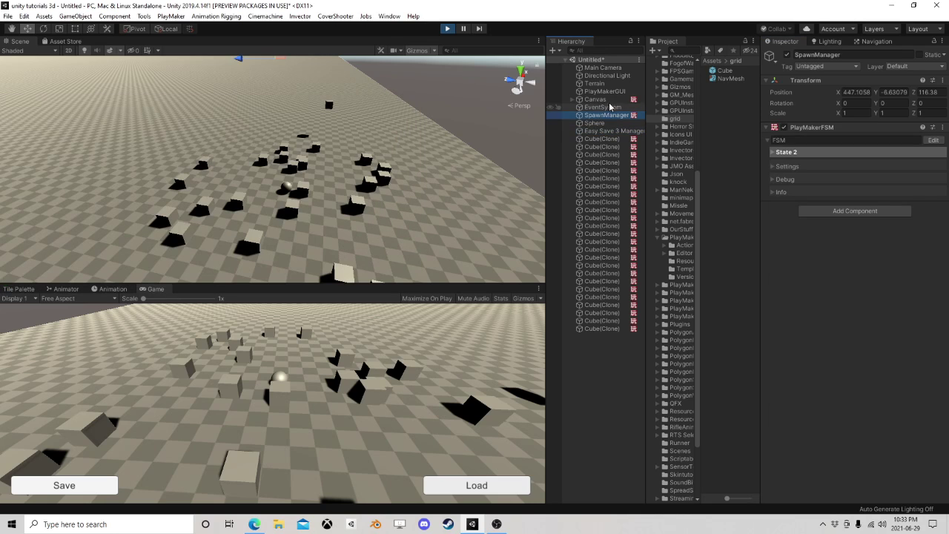
{"action": "left_click", "coordinate": [594, 98]}
{"action": "left_click", "coordinate": [933, 413]}
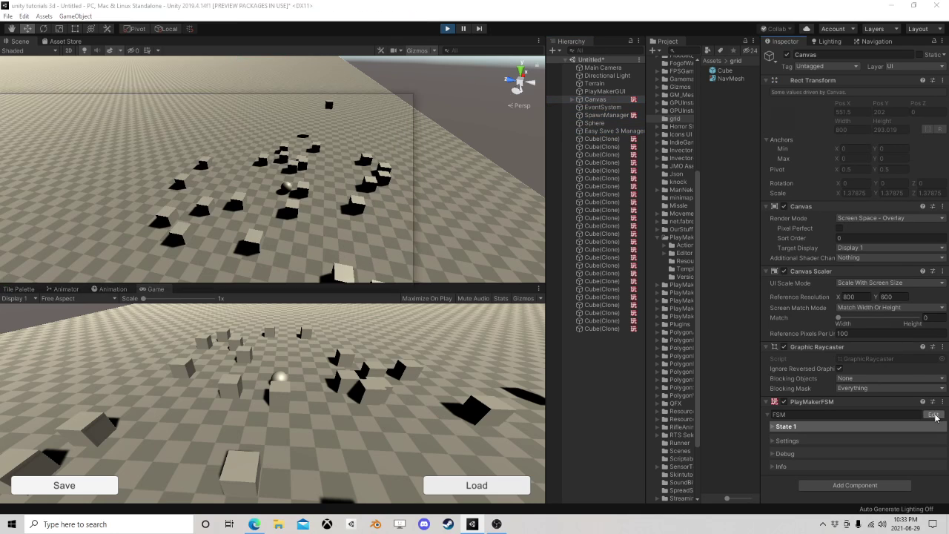
{"action": "left_click", "coordinate": [187, 192]}
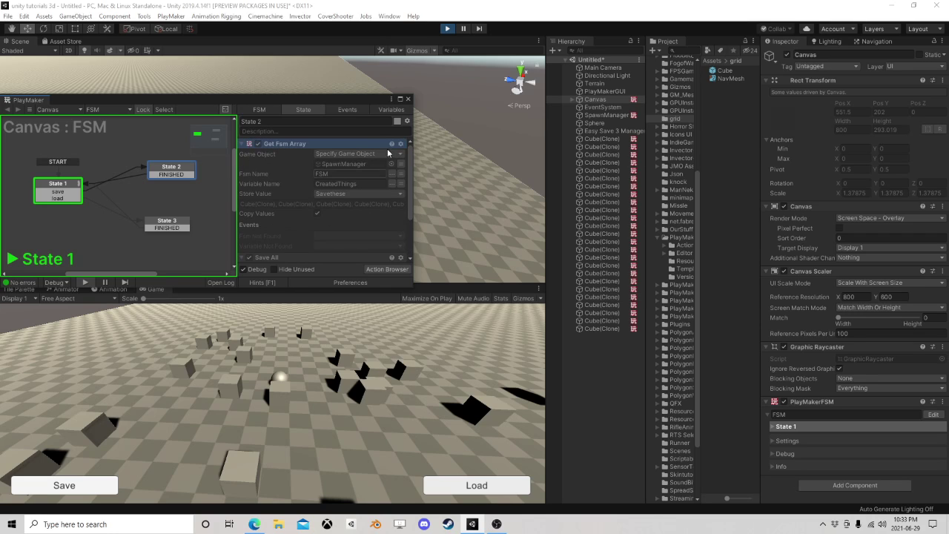
{"action": "scroll", "coordinate": [339, 170], "scroll_direction": "down", "scroll_amount": 3}
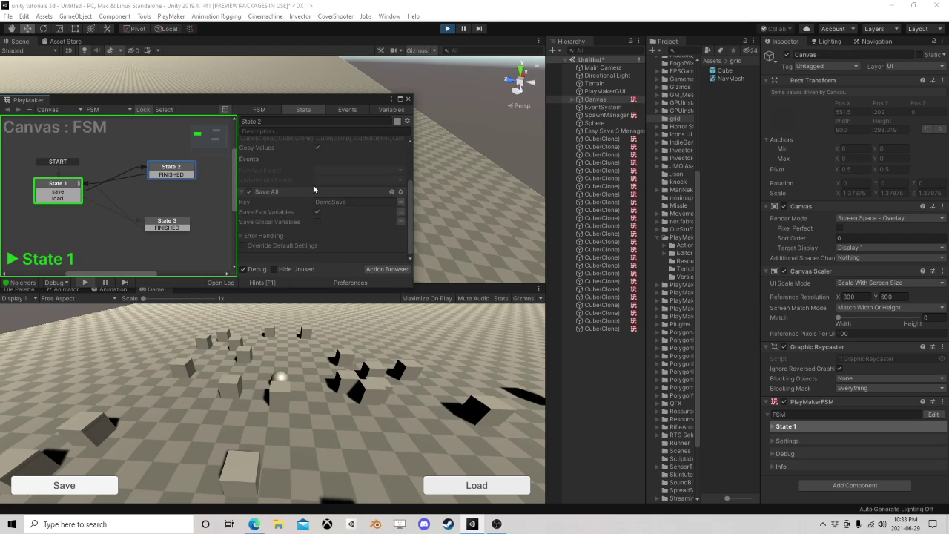
{"action": "left_click", "coordinate": [382, 112]}
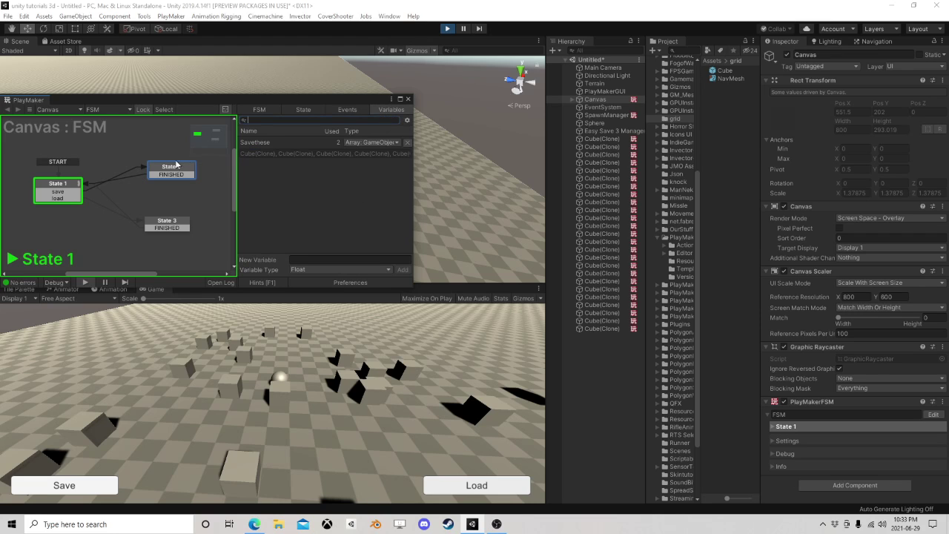
{"action": "left_click", "coordinate": [172, 169]}
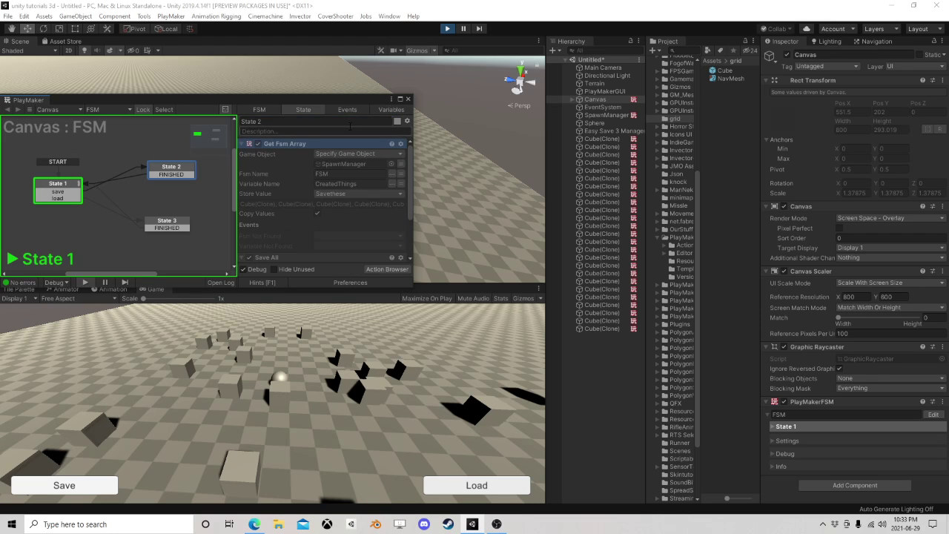
{"action": "left_click", "coordinate": [382, 109]}
{"action": "left_click", "coordinate": [256, 147]}
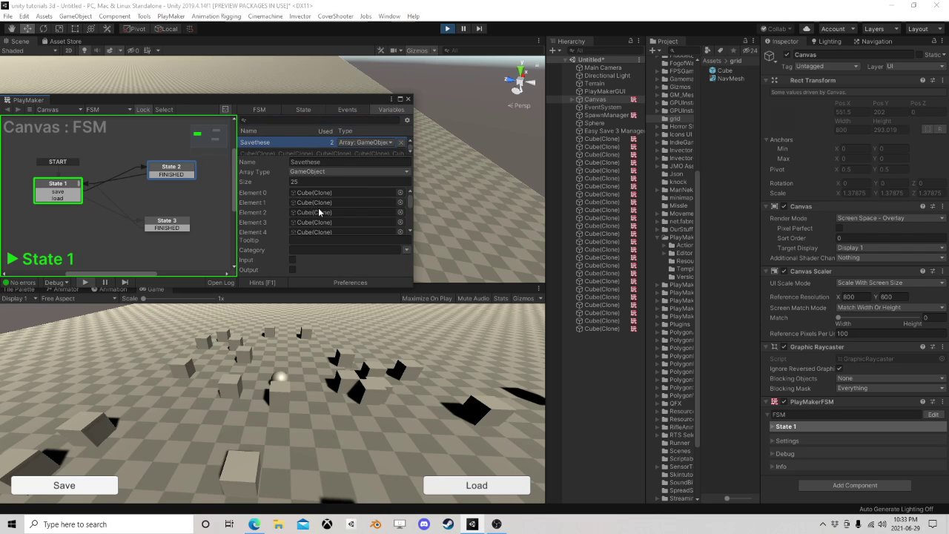
{"action": "left_click", "coordinate": [312, 109]}
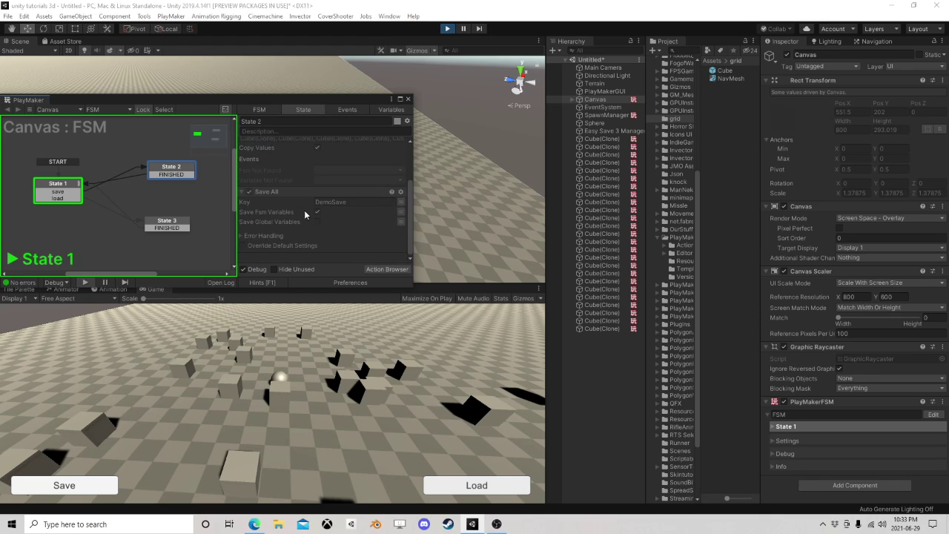
- Check State 3's array loading action, then save the current cubes
{"action": "scroll", "coordinate": [293, 193], "scroll_direction": "down", "scroll_amount": 3}
{"action": "left_click", "coordinate": [168, 226]}
{"action": "scroll", "coordinate": [285, 190], "scroll_direction": "up", "scroll_amount": 3}
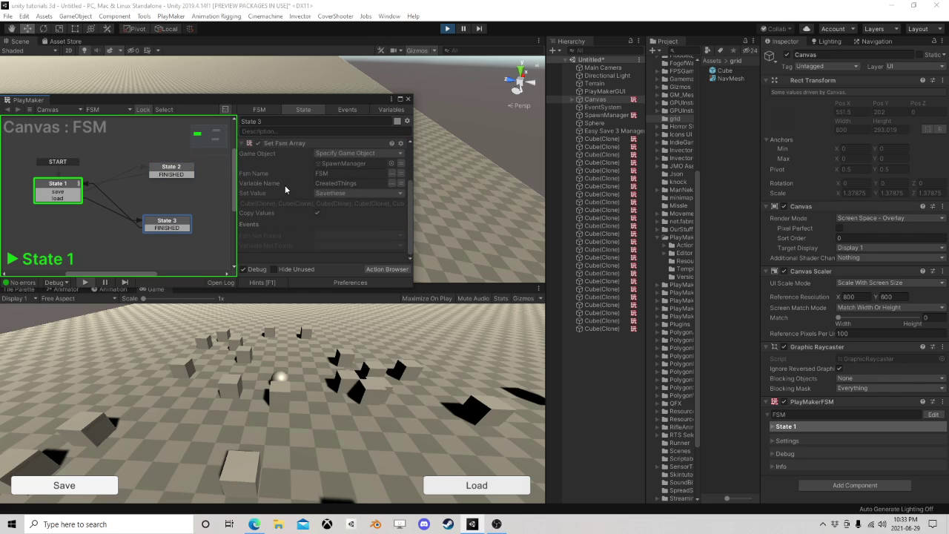
{"action": "left_click", "coordinate": [29, 189]}
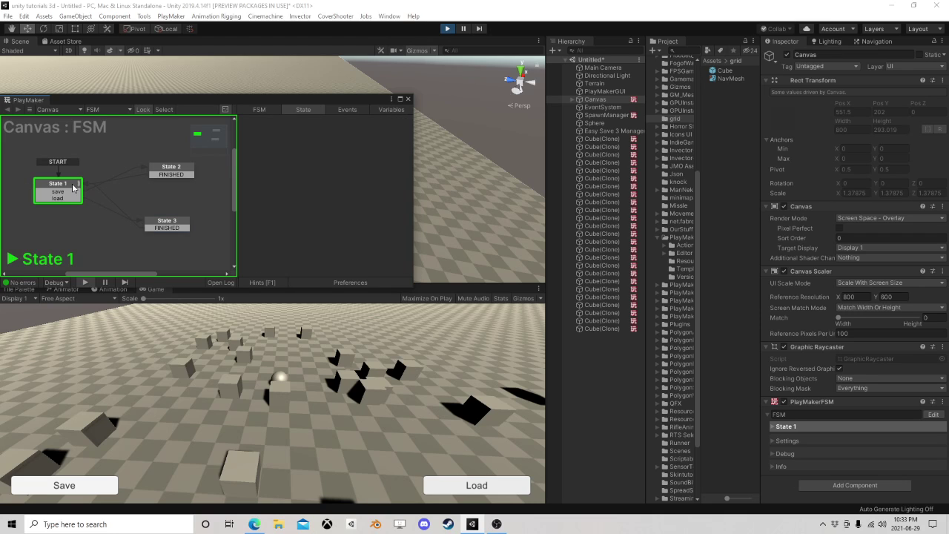
{"action": "left_click", "coordinate": [79, 486]}
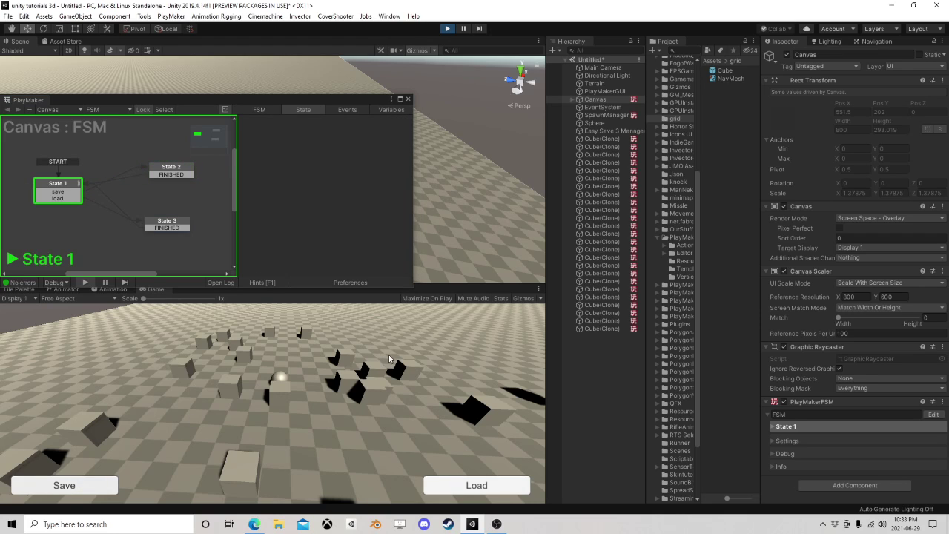
- Close the PlayMaker editor and exit play mode, leaving only the sphere
{"action": "left_click", "coordinate": [407, 99]}
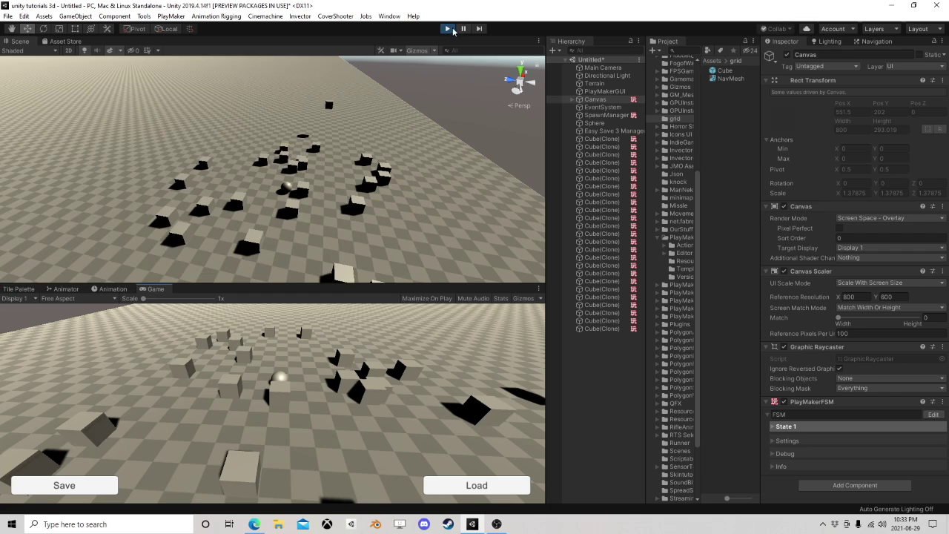
{"action": "left_click", "coordinate": [447, 29]}
{"action": "mouse_move", "coordinate": [501, 523]}
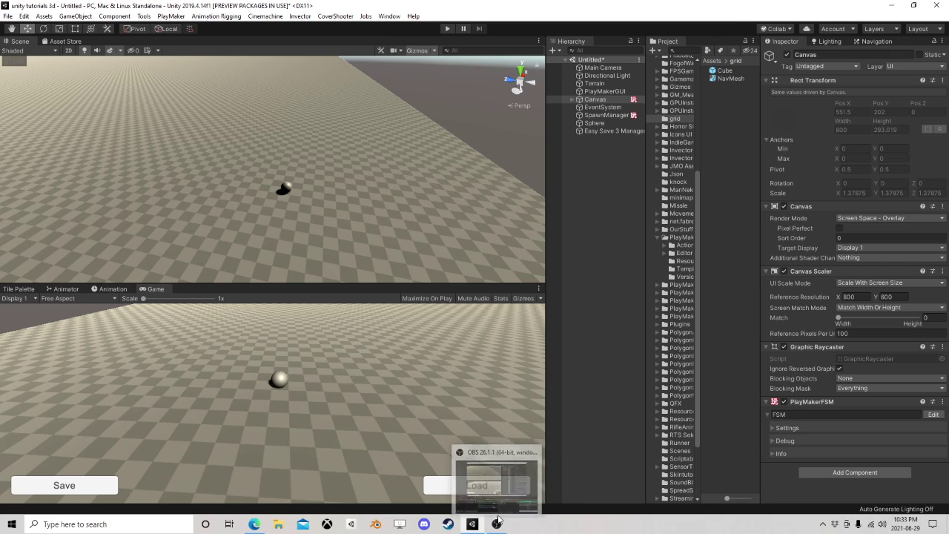
{"action": "left_click", "coordinate": [496, 523]}
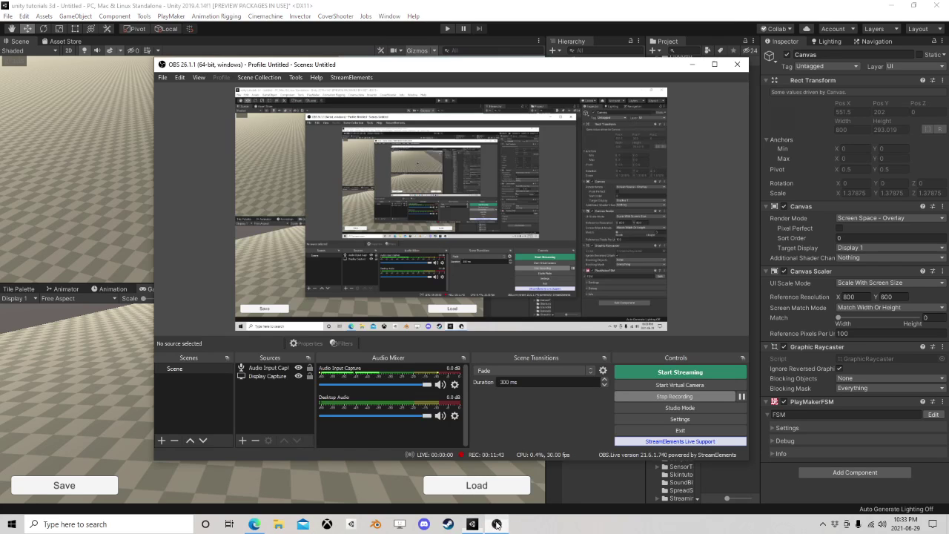